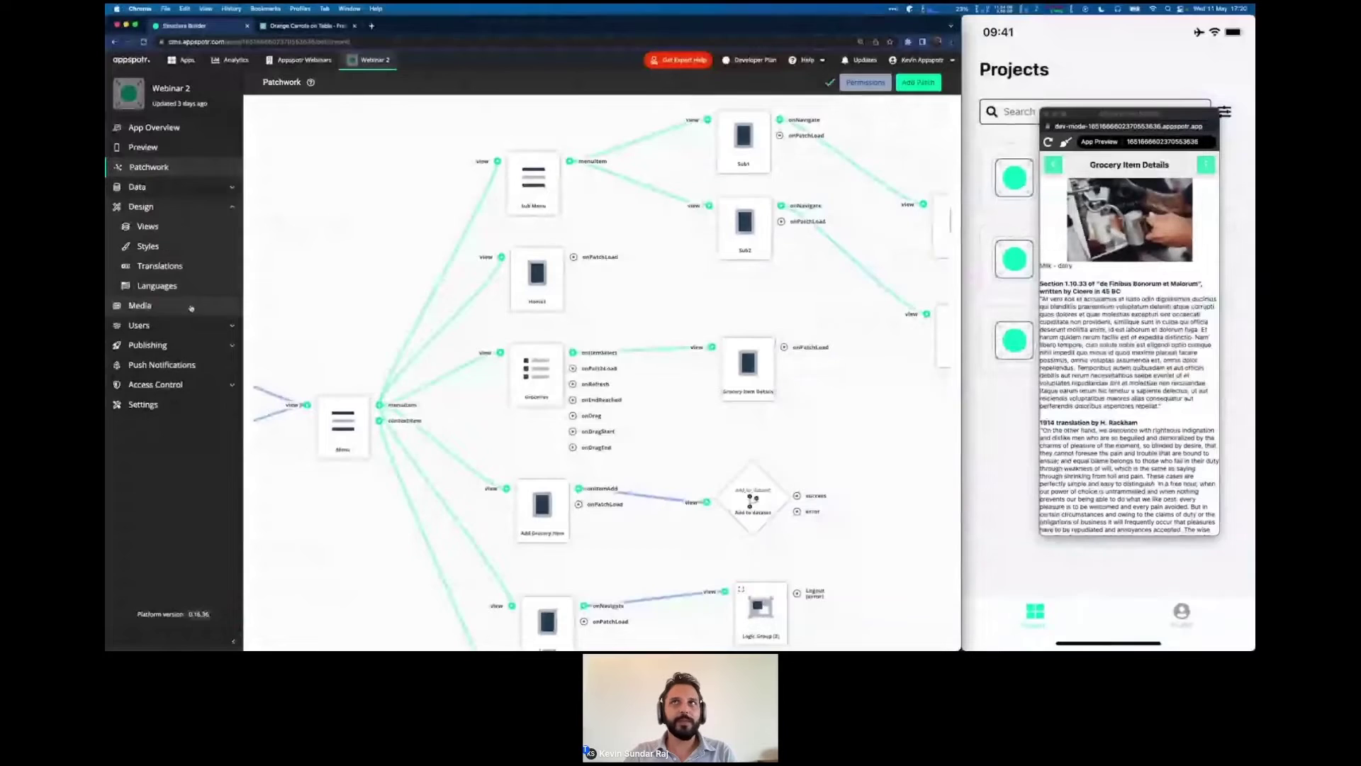
Create a new view named "Display Random Text".
{"action": "left_click", "coordinate": [149, 226]}
{"action": "left_click", "coordinate": [927, 83]}
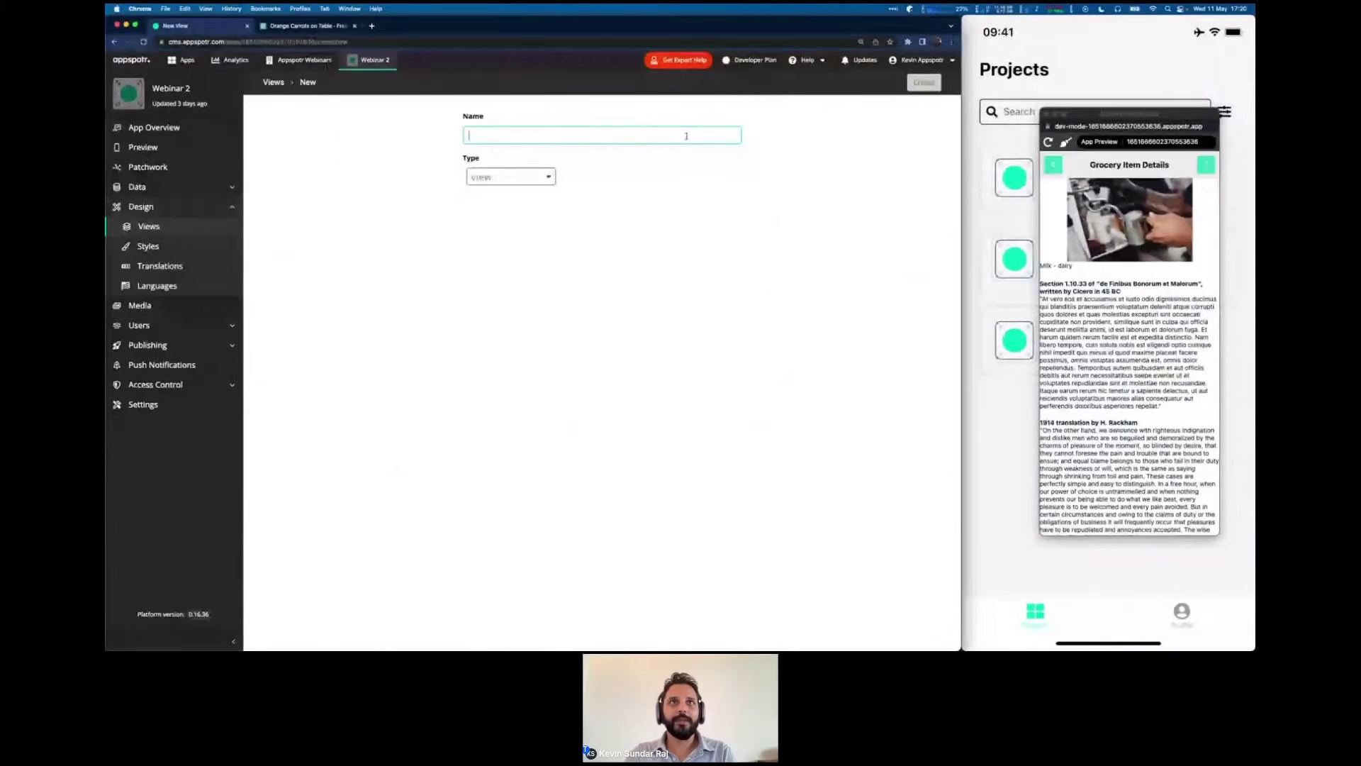
{"action": "type", "text": "Display Random Te"}
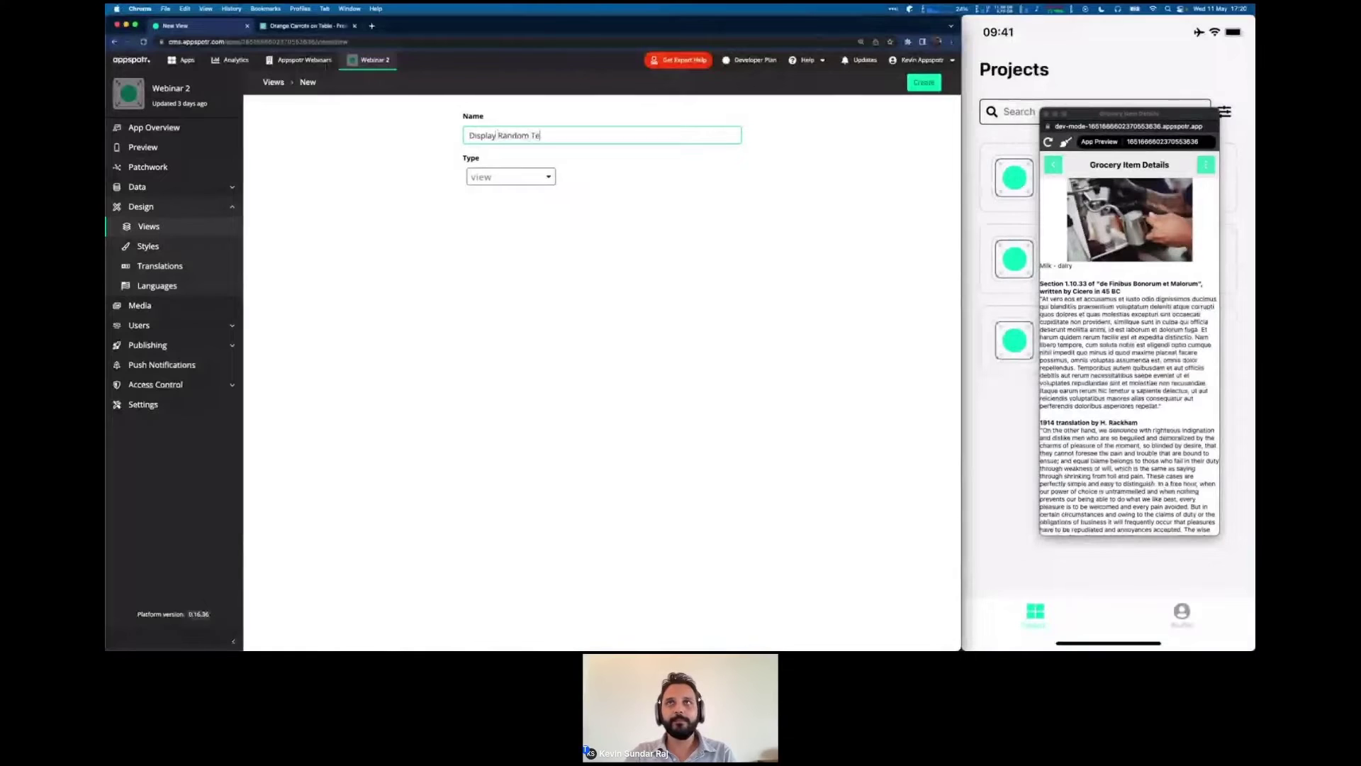
{"action": "type", "text": "xt"}
{"action": "left_click", "coordinate": [924, 82]}
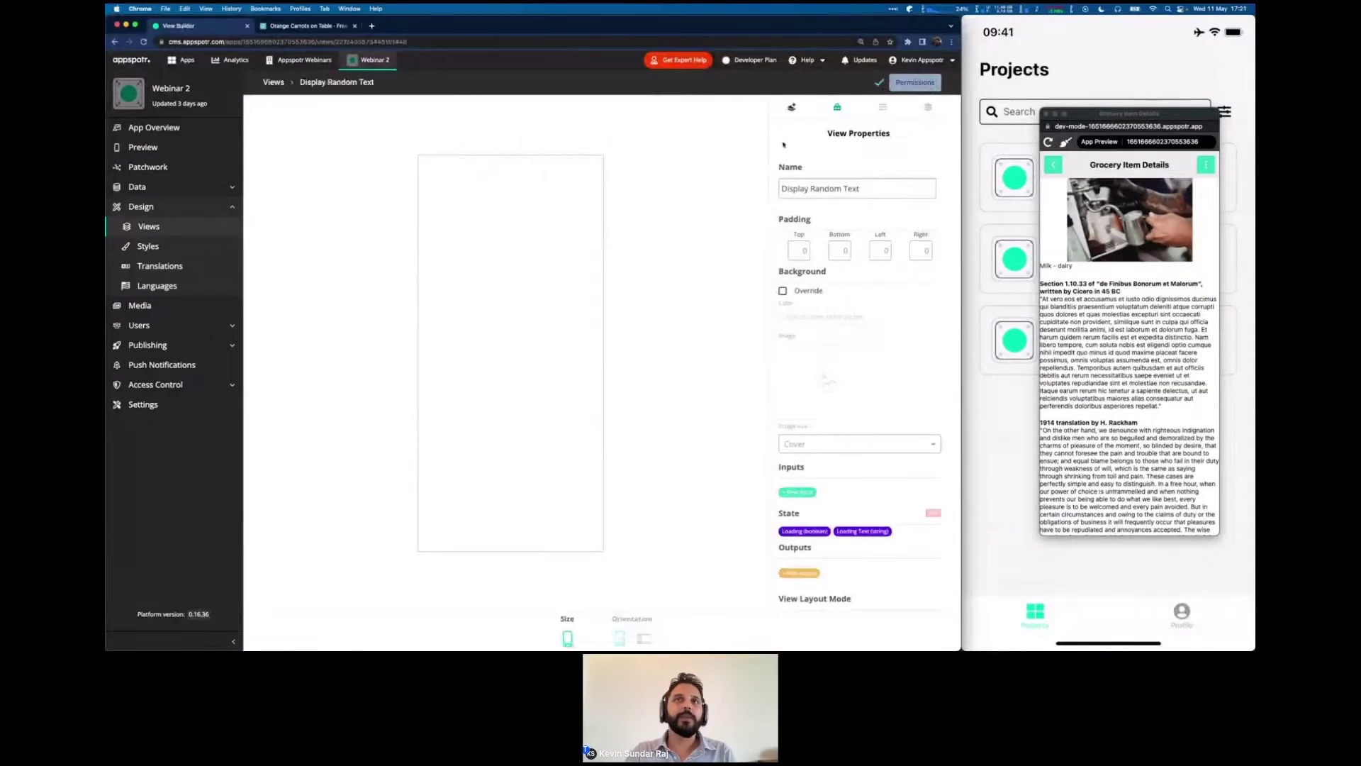
Add a Text component to the Display Random Text view.
{"action": "left_click", "coordinate": [792, 107]}
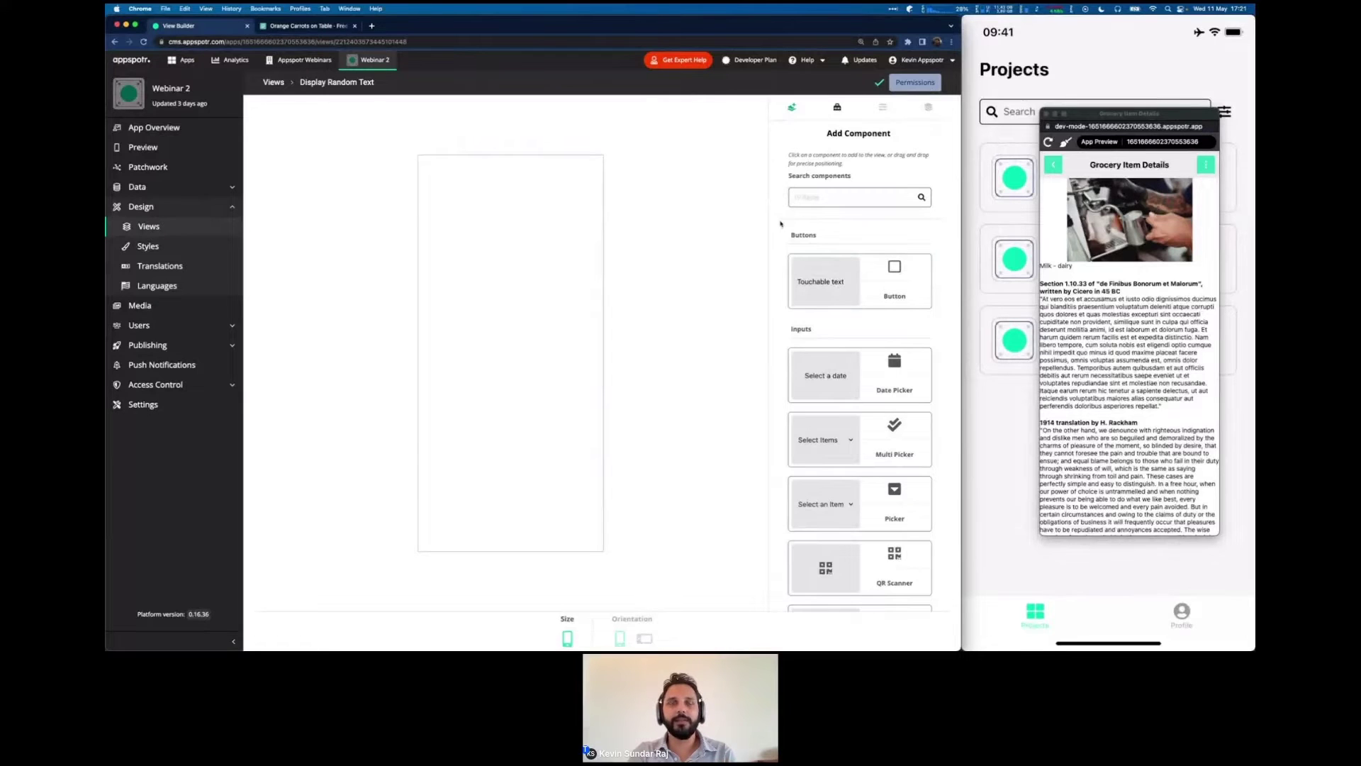
{"action": "scroll", "coordinate": [782, 234], "scroll_direction": "down", "scroll_amount": 10}
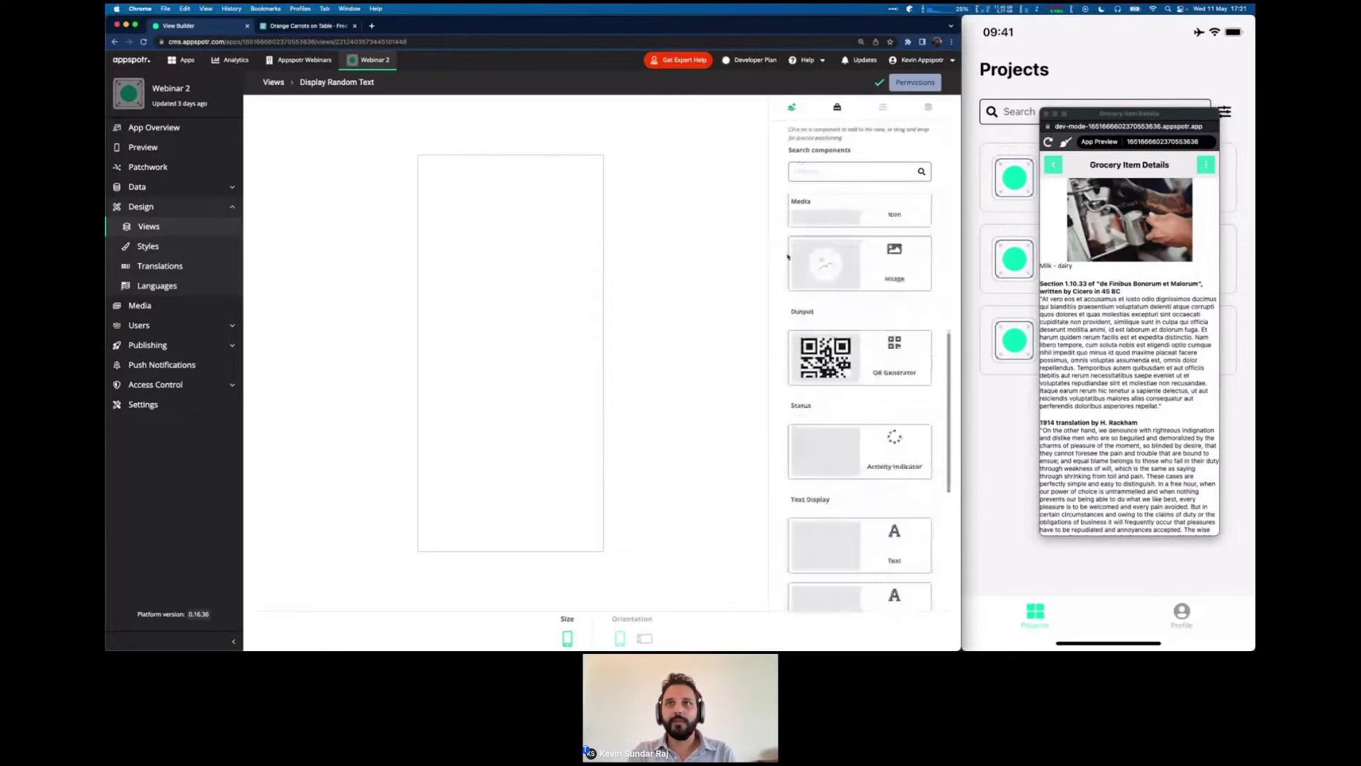
{"action": "scroll", "coordinate": [809, 305], "scroll_direction": "down", "scroll_amount": 4}
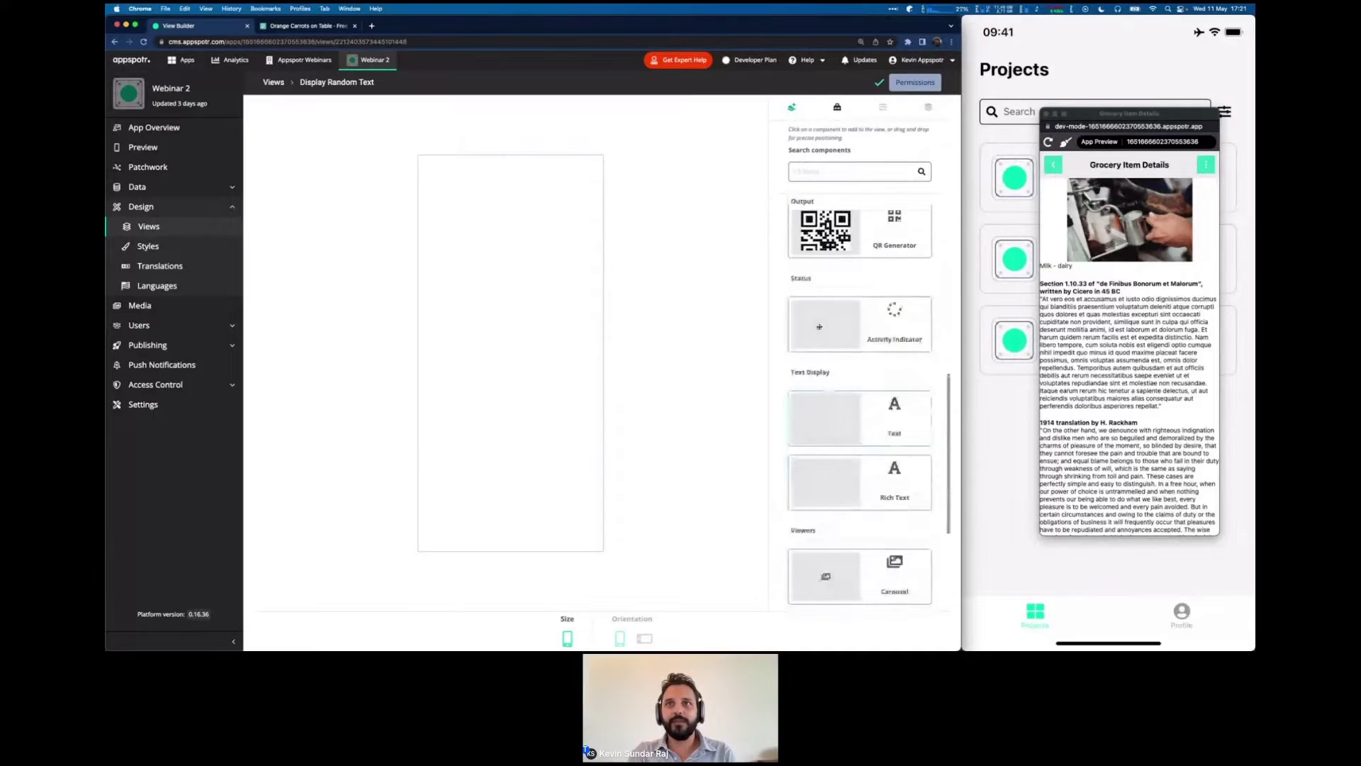
{"action": "left_click", "coordinate": [859, 418]}
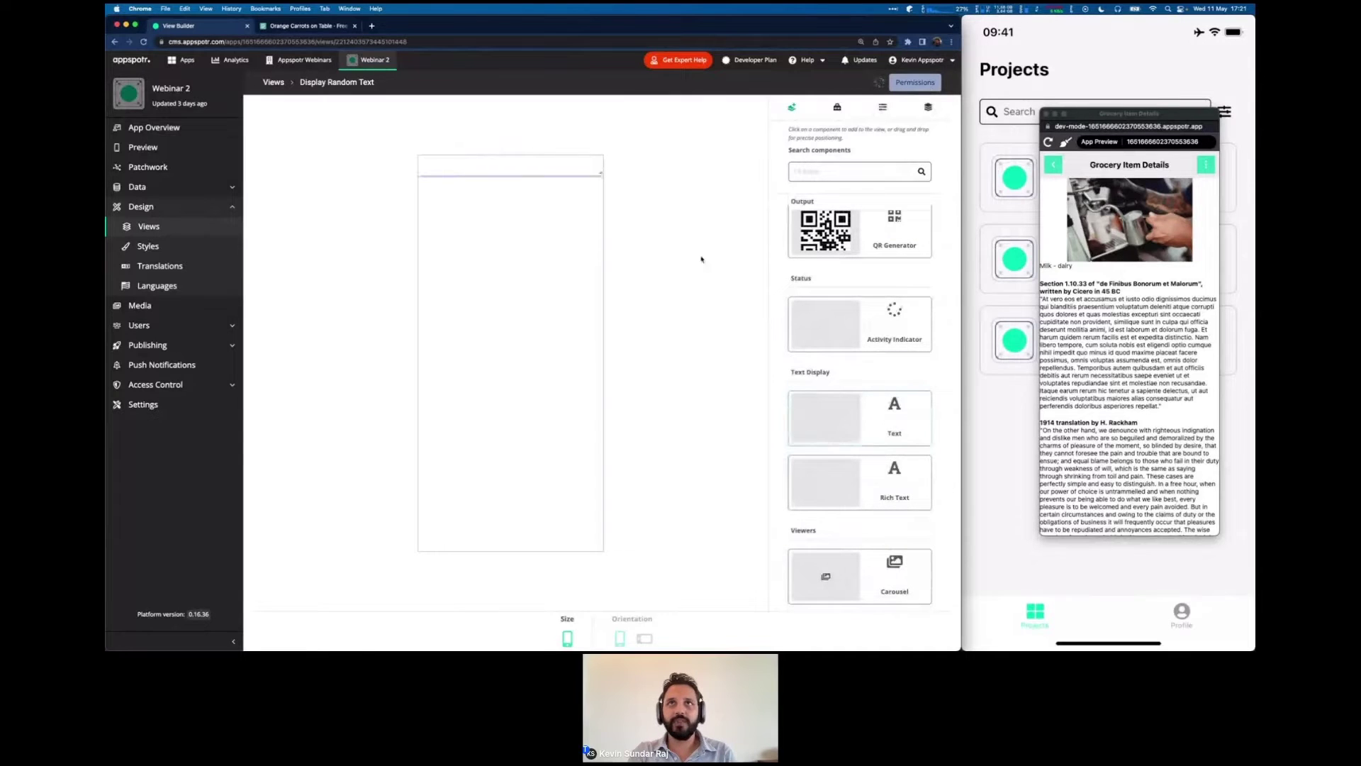
Add a view input named "randomText" of type text.
{"action": "left_click", "coordinate": [837, 108]}
{"action": "left_click", "coordinate": [797, 410]}
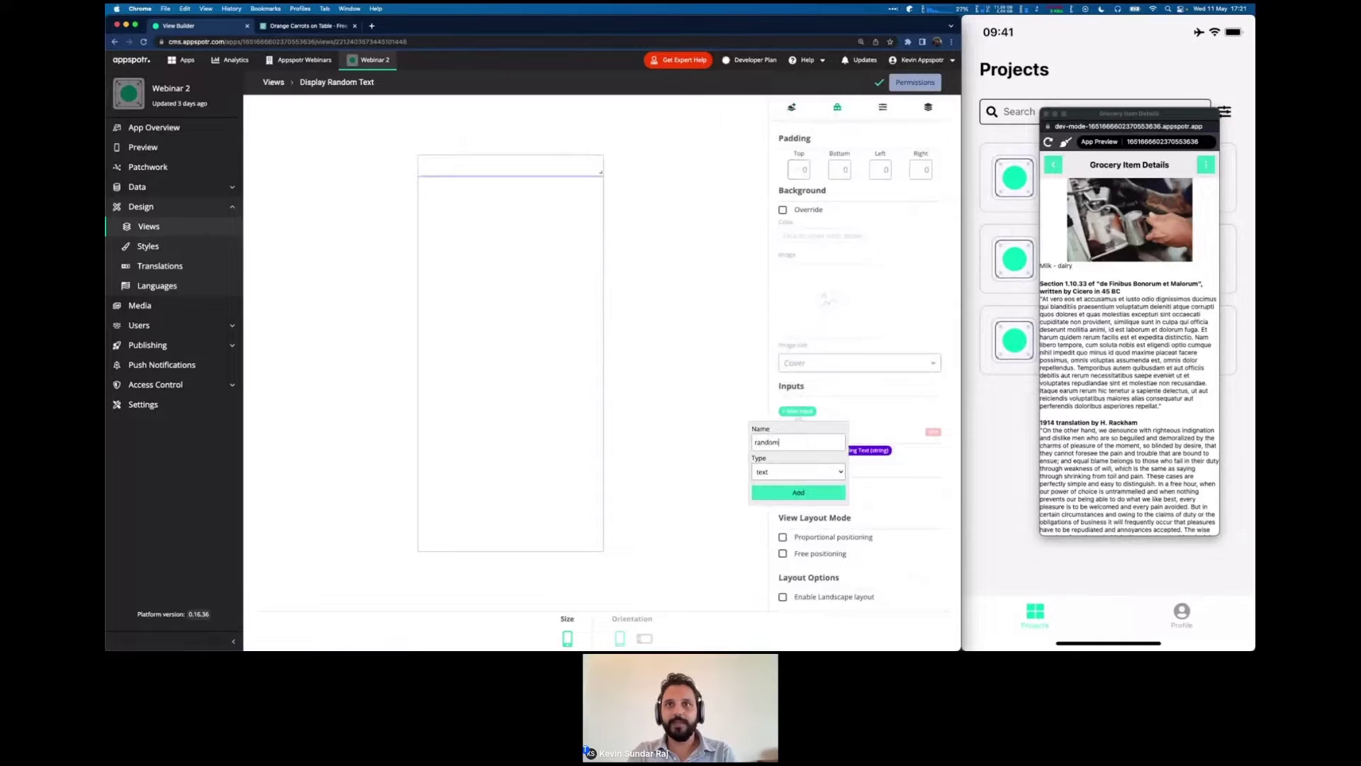
{"action": "type", "text": "randomText"}
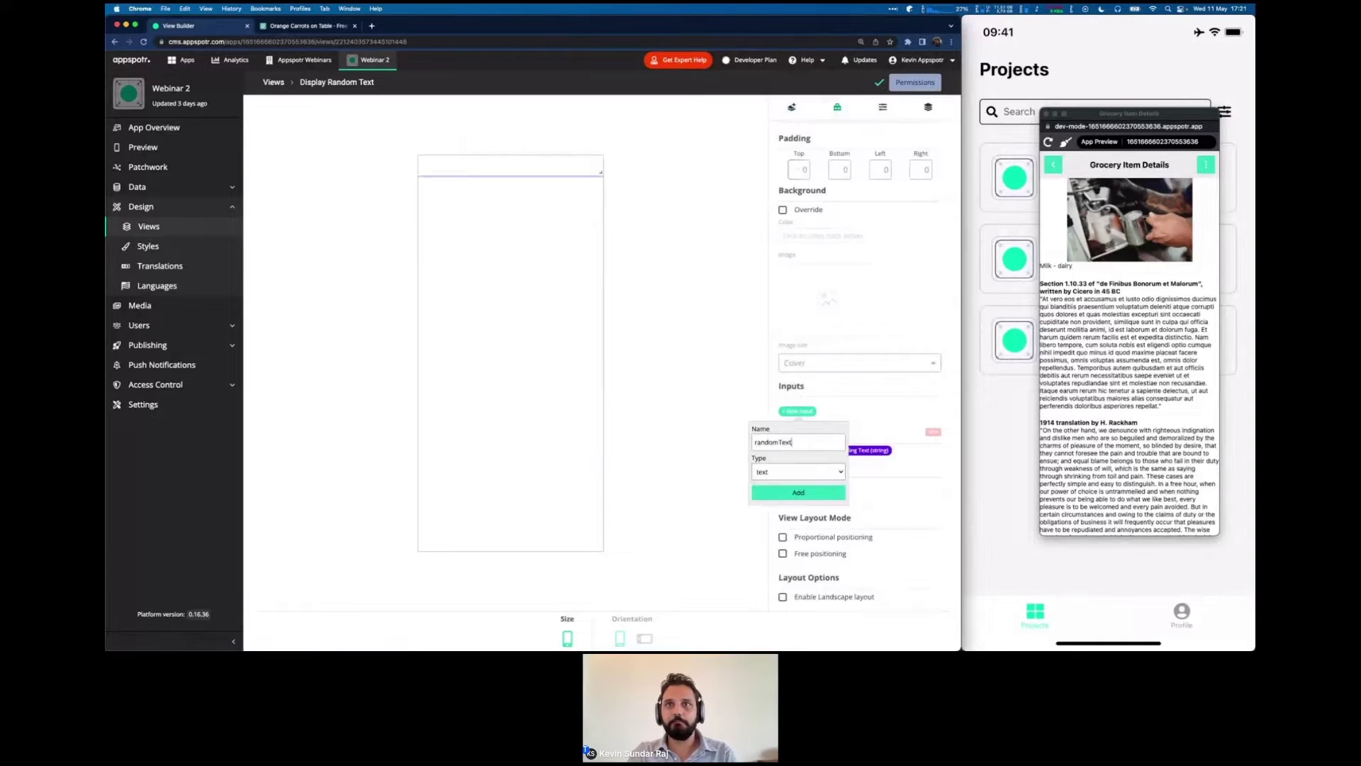
{"action": "left_click", "coordinate": [782, 492]}
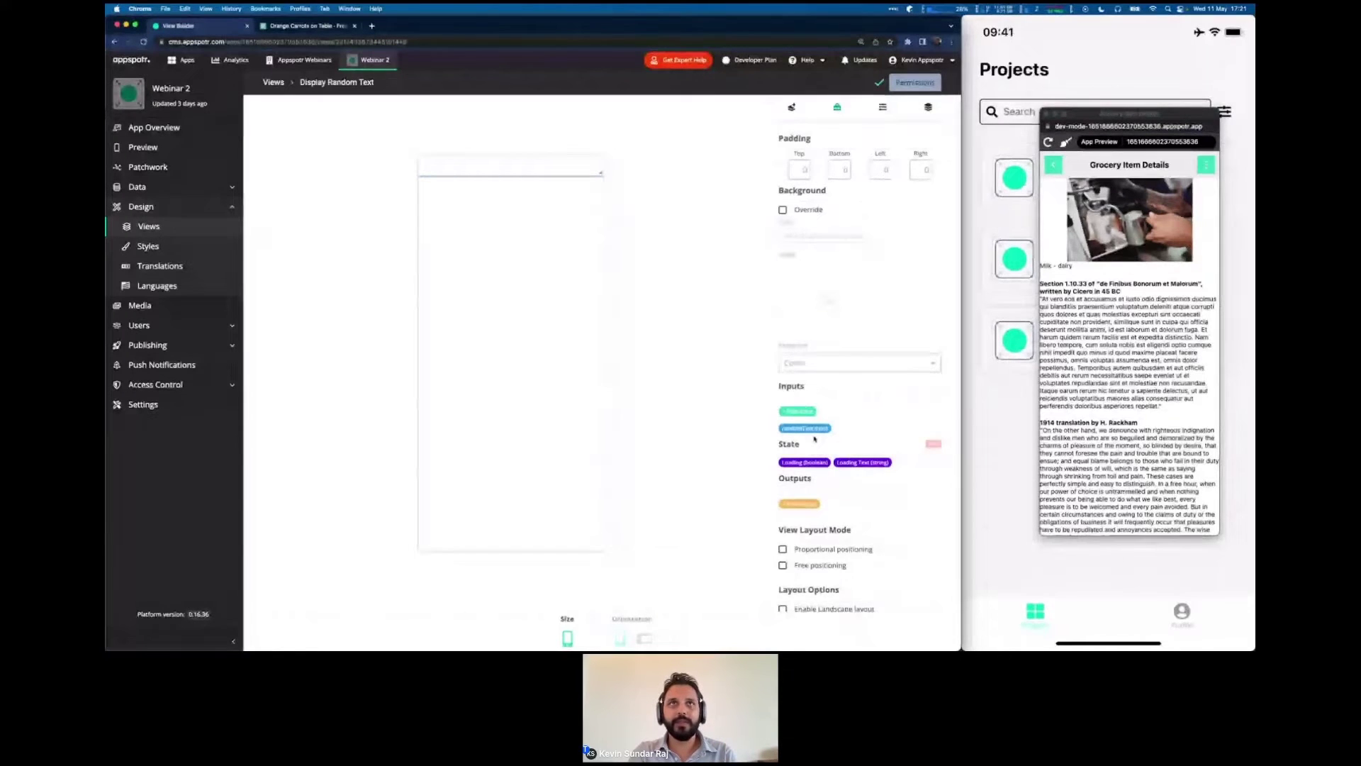
Bind the Text component's content to the view input as ${randomText}.
{"action": "left_click", "coordinate": [896, 111]}
{"action": "scroll", "coordinate": [848, 236], "scroll_direction": "up", "scroll_amount": 2}
{"action": "left_click", "coordinate": [808, 275]}
{"action": "type", "text": "${"}
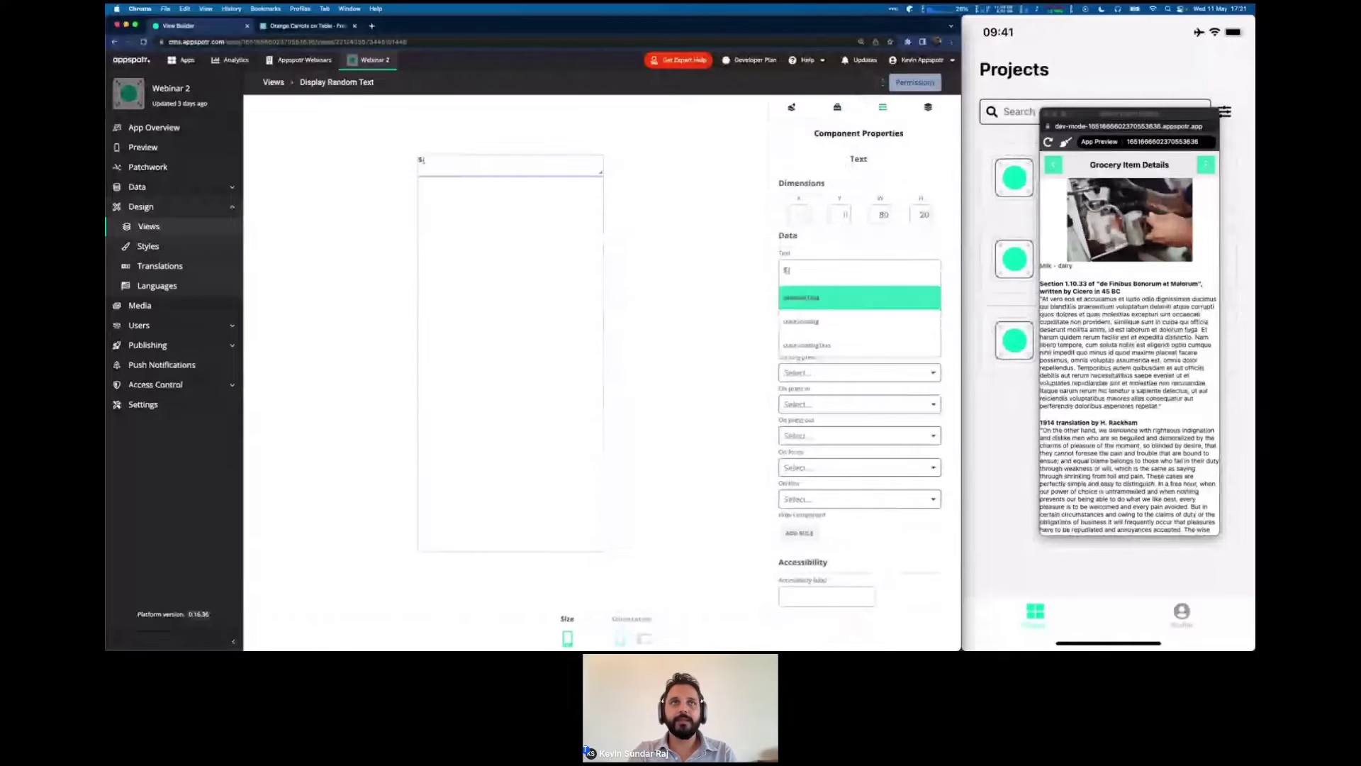
{"action": "key", "text": "Return"}
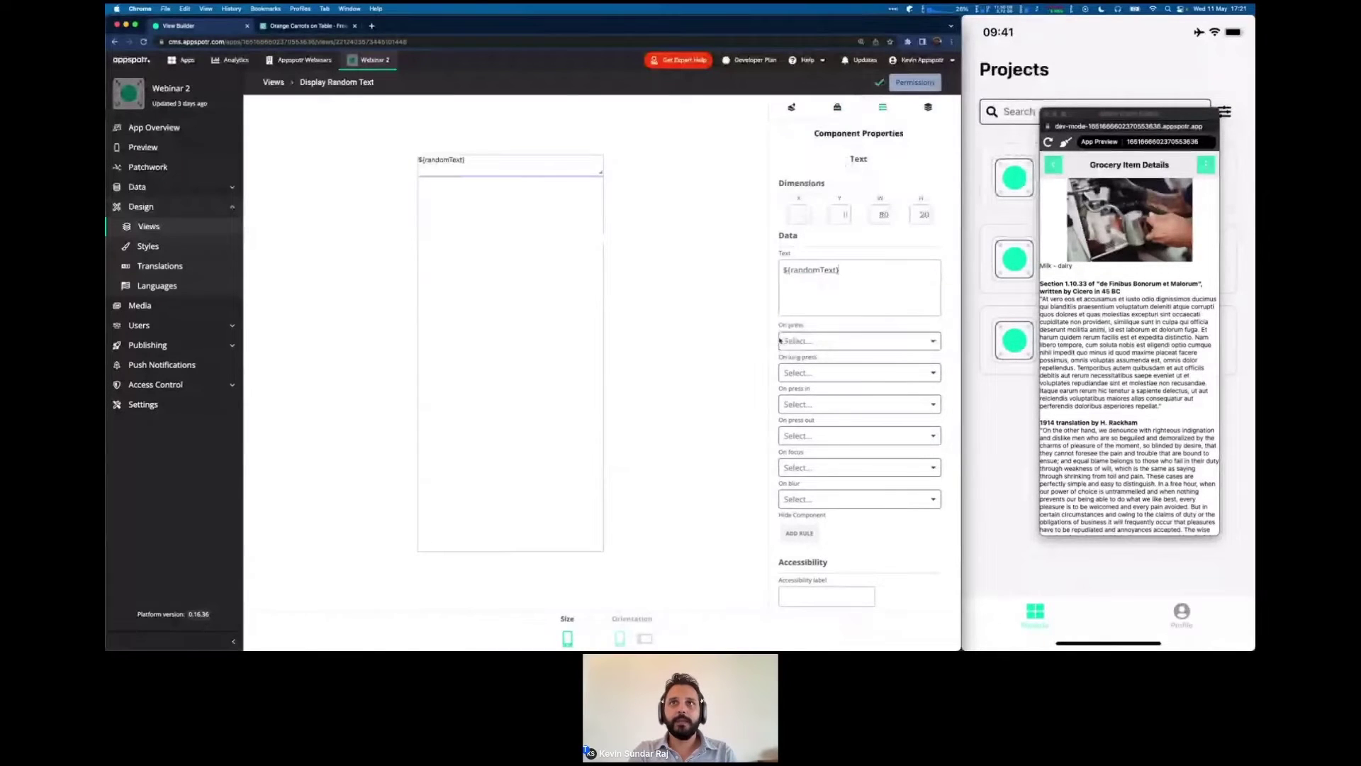
Enlarge the Text component downwards to a height of about 130.
{"action": "scroll", "coordinate": [780, 342], "scroll_direction": "down", "scroll_amount": 3}
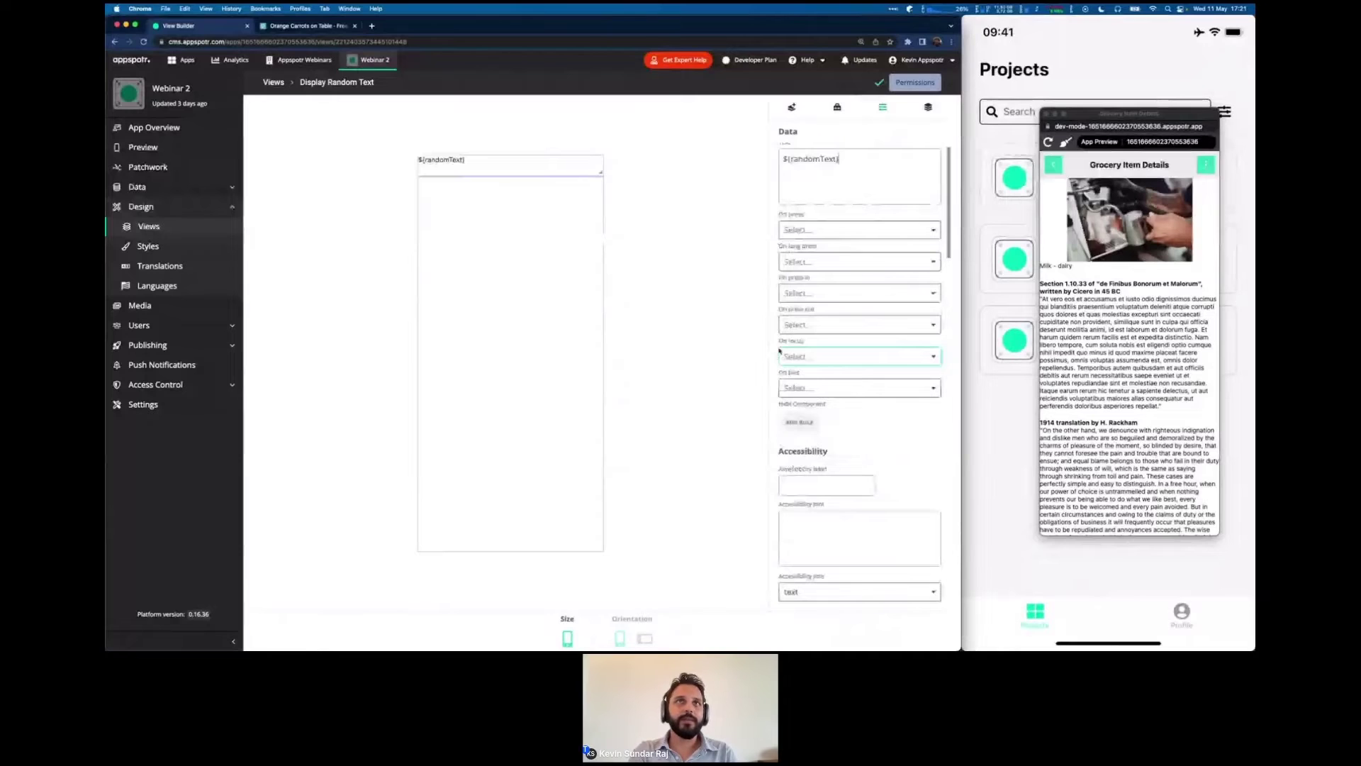
{"action": "scroll", "coordinate": [779, 351], "scroll_direction": "up", "scroll_amount": 3}
{"action": "left_click_drag", "start_coordinate": [601, 173], "coordinate": [626, 283]}
Override the Text component's styling, using the Montserrat font at text size 24.
{"action": "scroll", "coordinate": [853, 406], "scroll_direction": "down", "scroll_amount": 1}
{"action": "scroll", "coordinate": [853, 405], "scroll_direction": "down", "scroll_amount": 10}
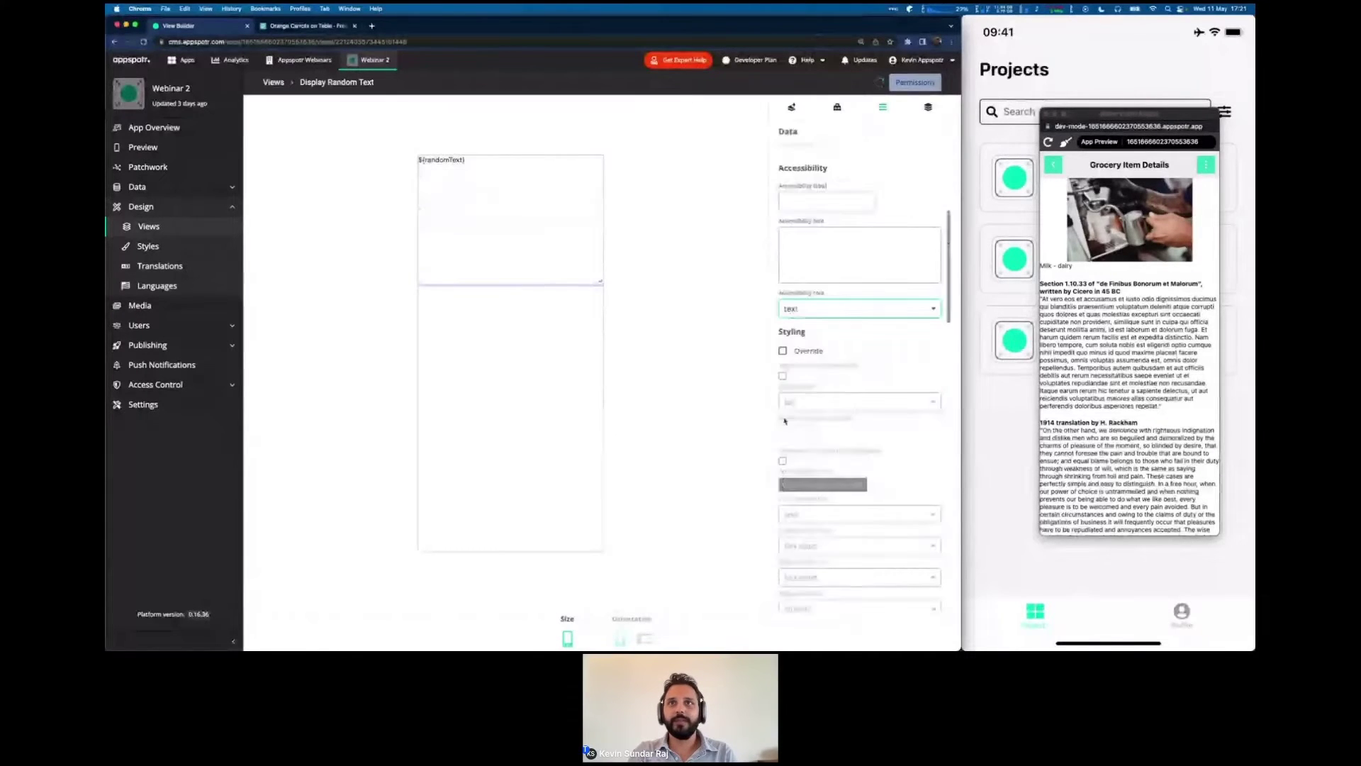
{"action": "scroll", "coordinate": [785, 420], "scroll_direction": "down", "scroll_amount": 2}
{"action": "left_click", "coordinate": [783, 291]}
{"action": "scroll", "coordinate": [786, 398], "scroll_direction": "down", "scroll_amount": 6}
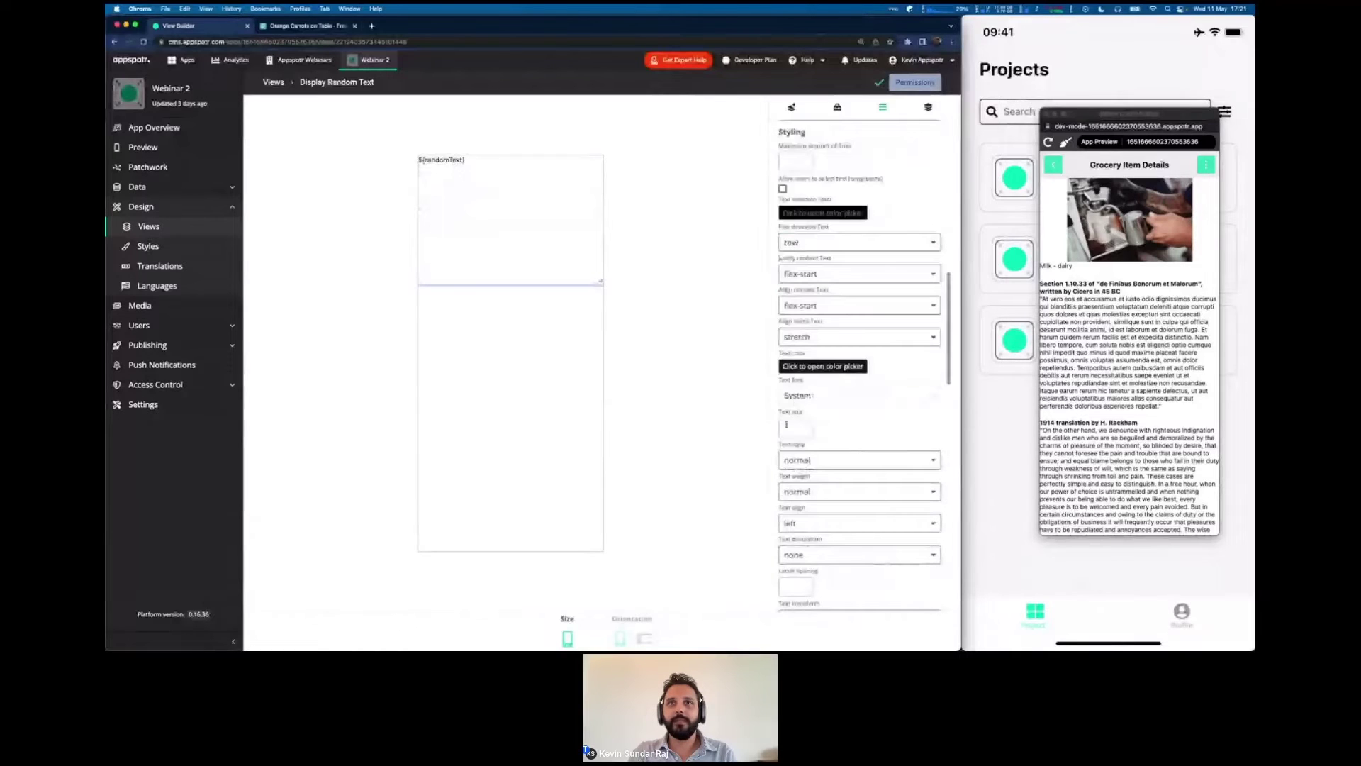
{"action": "left_click", "coordinate": [795, 402]}
{"action": "left_click", "coordinate": [806, 518]}
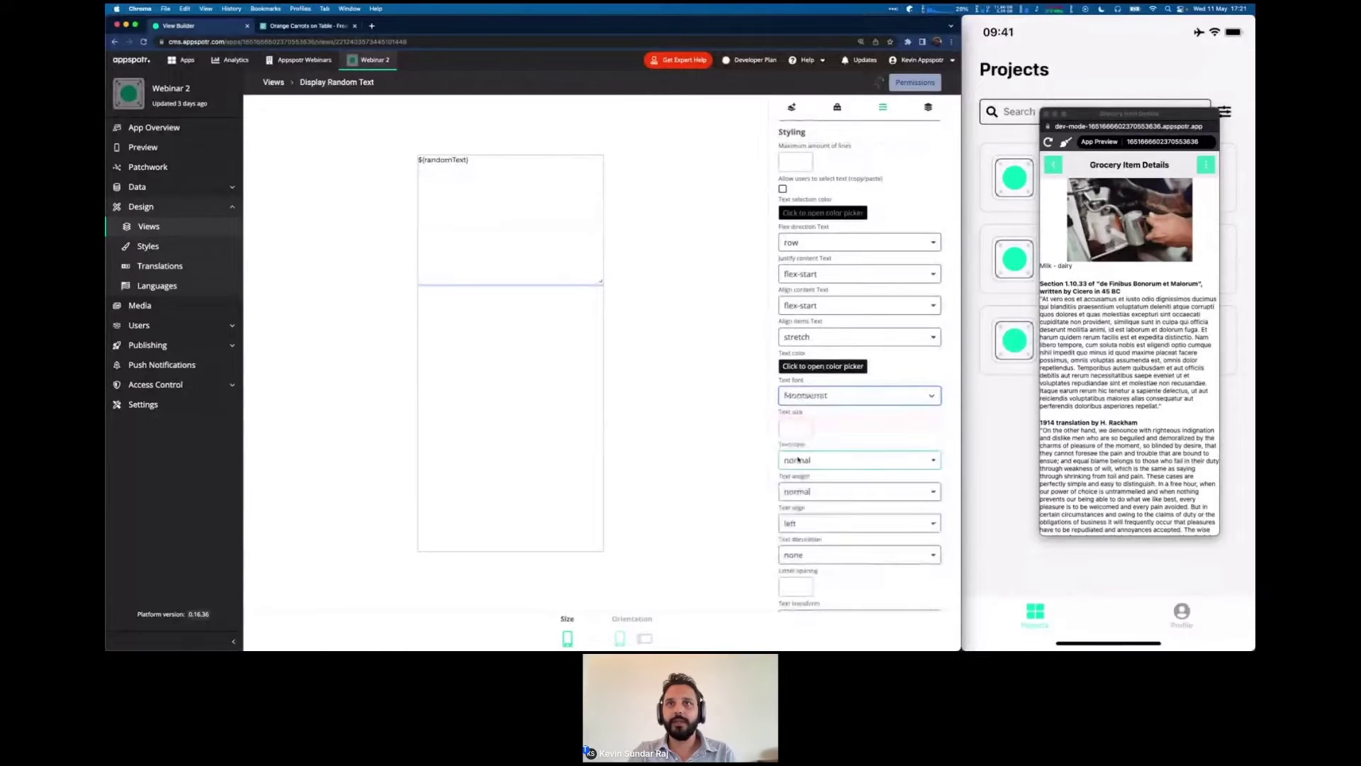
{"action": "type", "text": "24"}
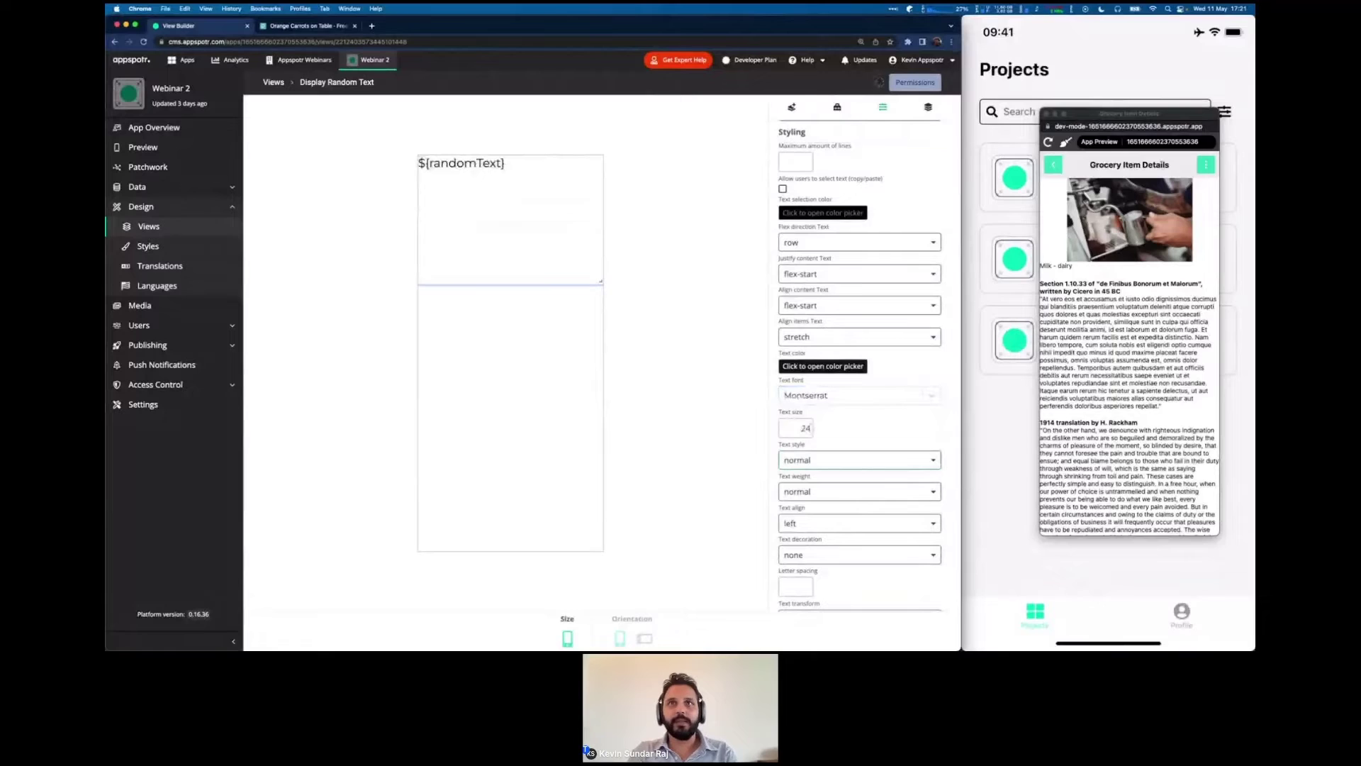
Set the Text component's text weight to bold.
{"action": "left_click", "coordinate": [790, 461]}
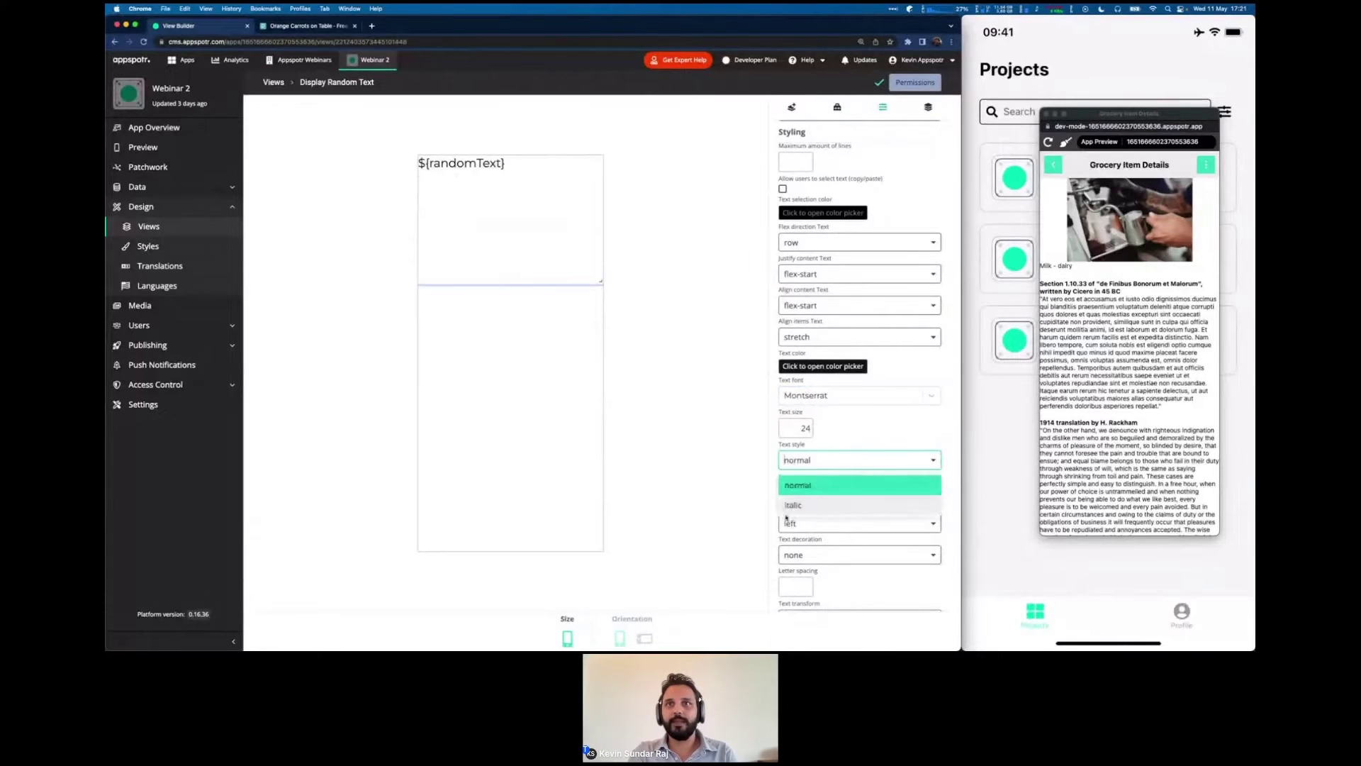
{"action": "left_click", "coordinate": [788, 494]}
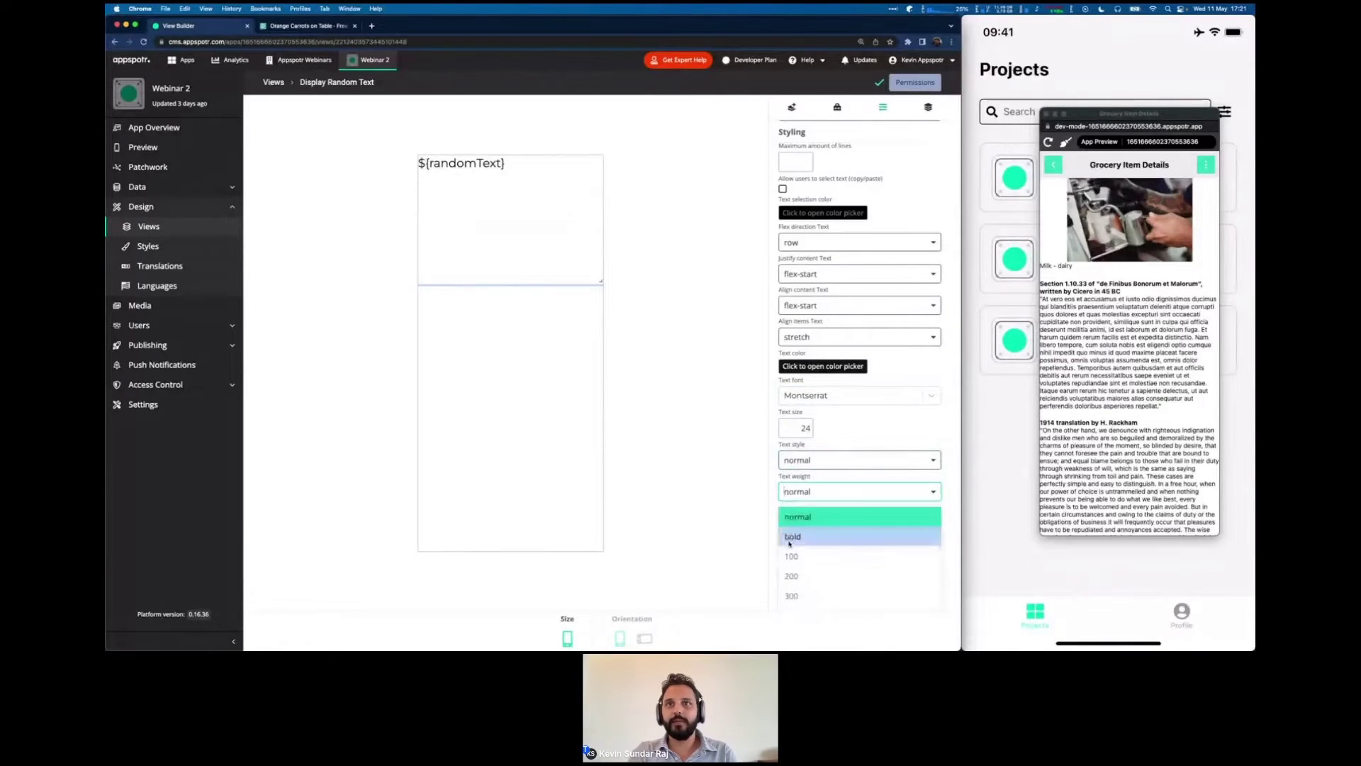
{"action": "left_click", "coordinate": [793, 537]}
{"action": "scroll", "coordinate": [799, 324], "scroll_direction": "up", "scroll_amount": 10}
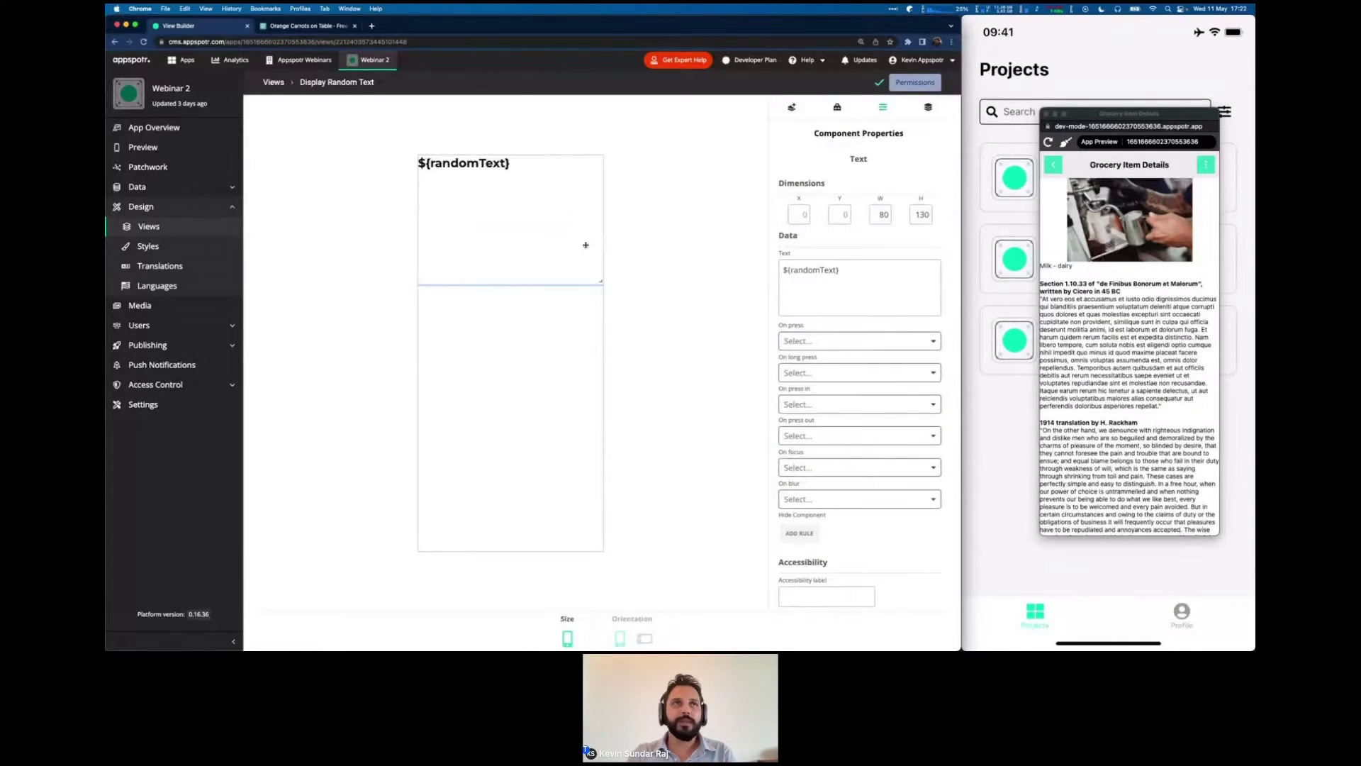
In the Patchwork, delete the connection from Menu to Home1 and move the Home1 patch away above the Menu patch.
{"action": "left_click", "coordinate": [196, 169]}
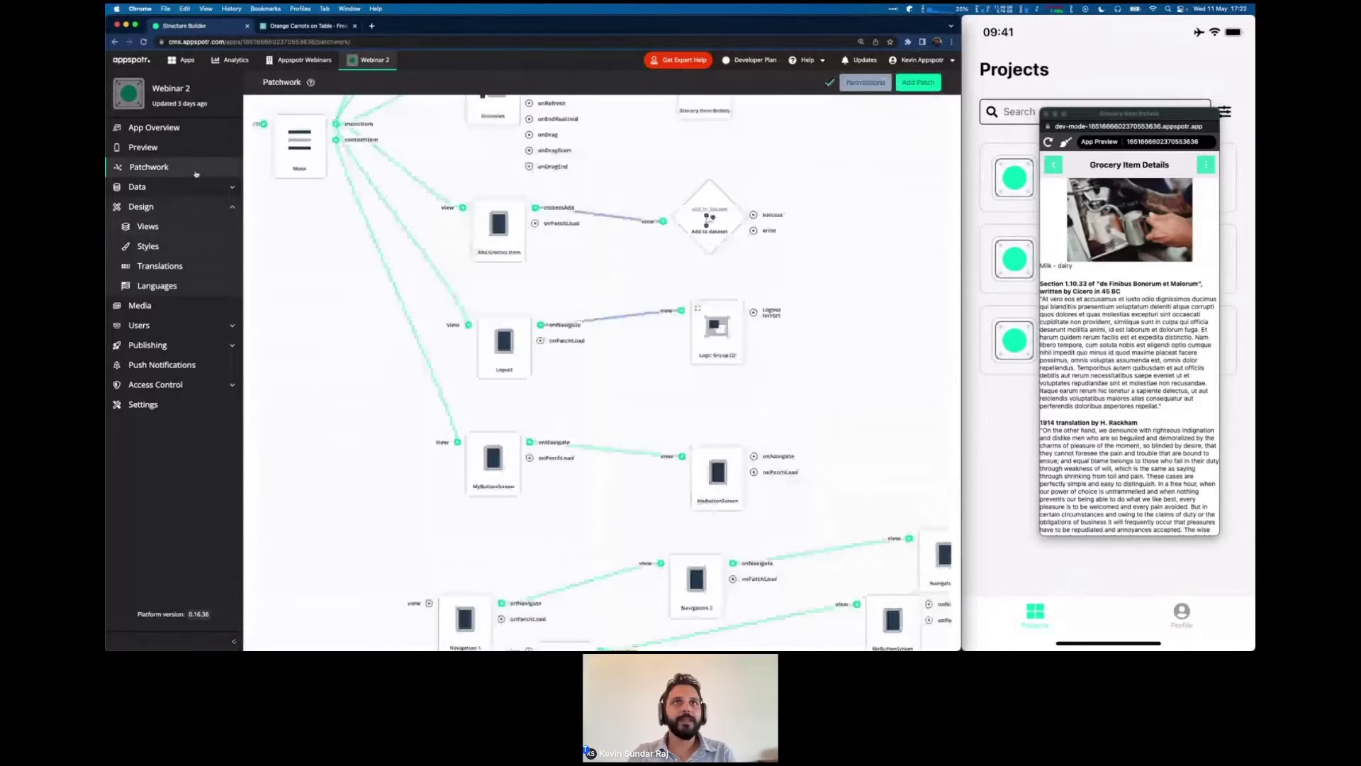
{"action": "left_click_drag", "start_coordinate": [313, 274], "coordinate": [358, 489]}
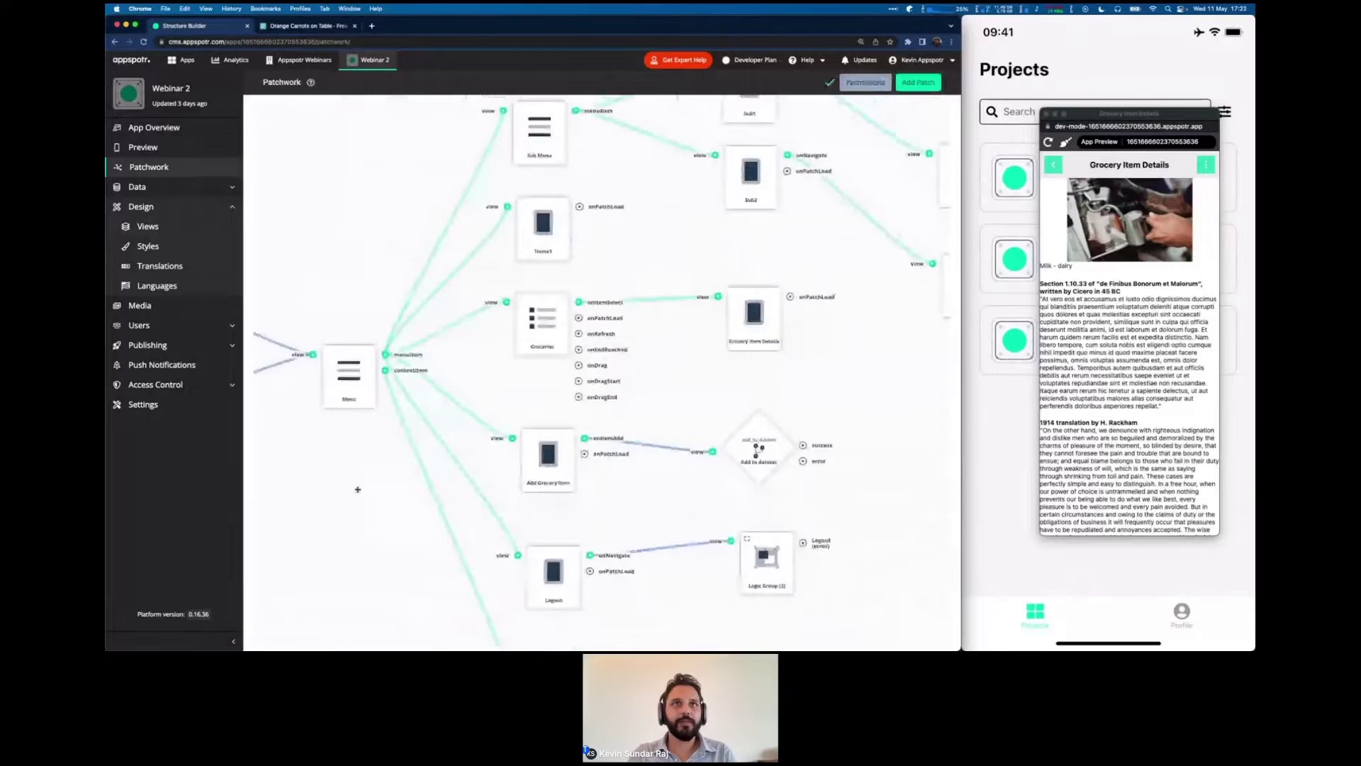
{"action": "left_click", "coordinate": [461, 300]}
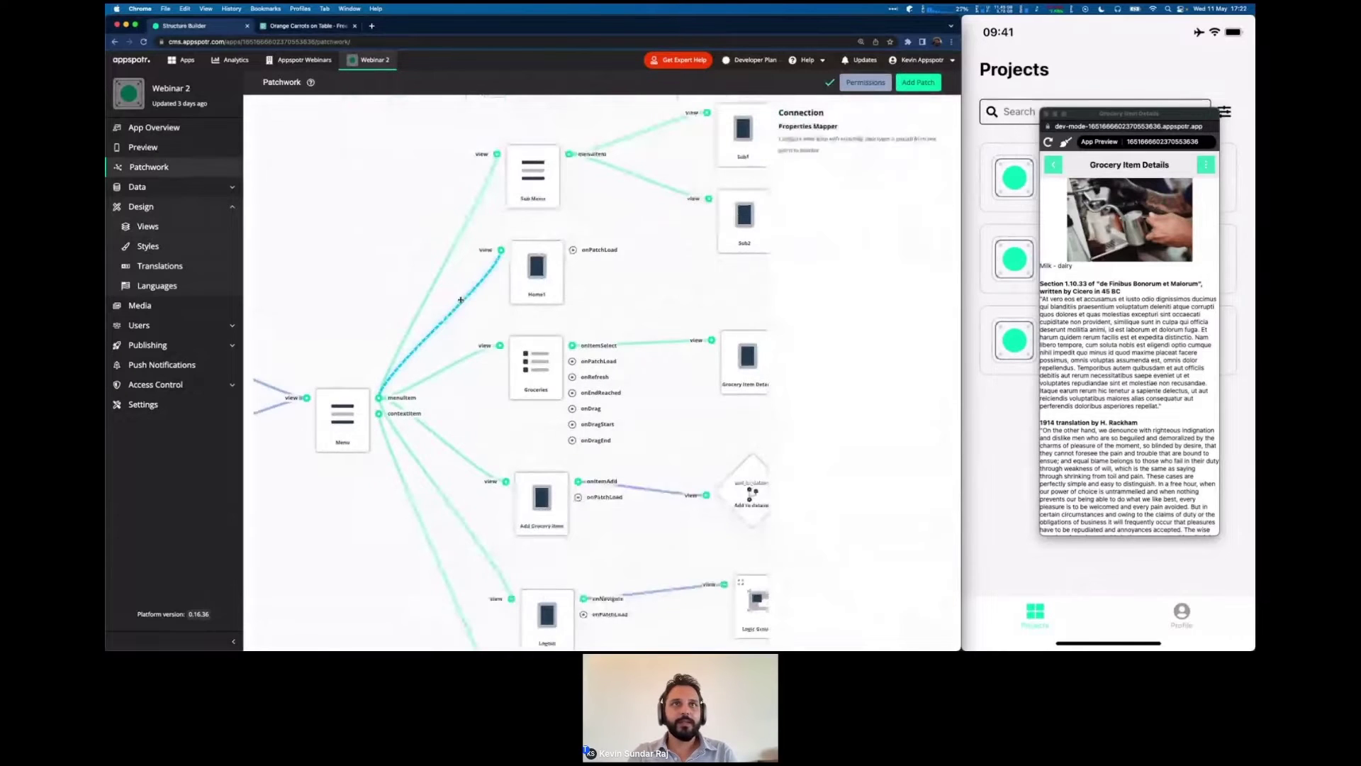
{"action": "left_click", "coordinate": [560, 255]}
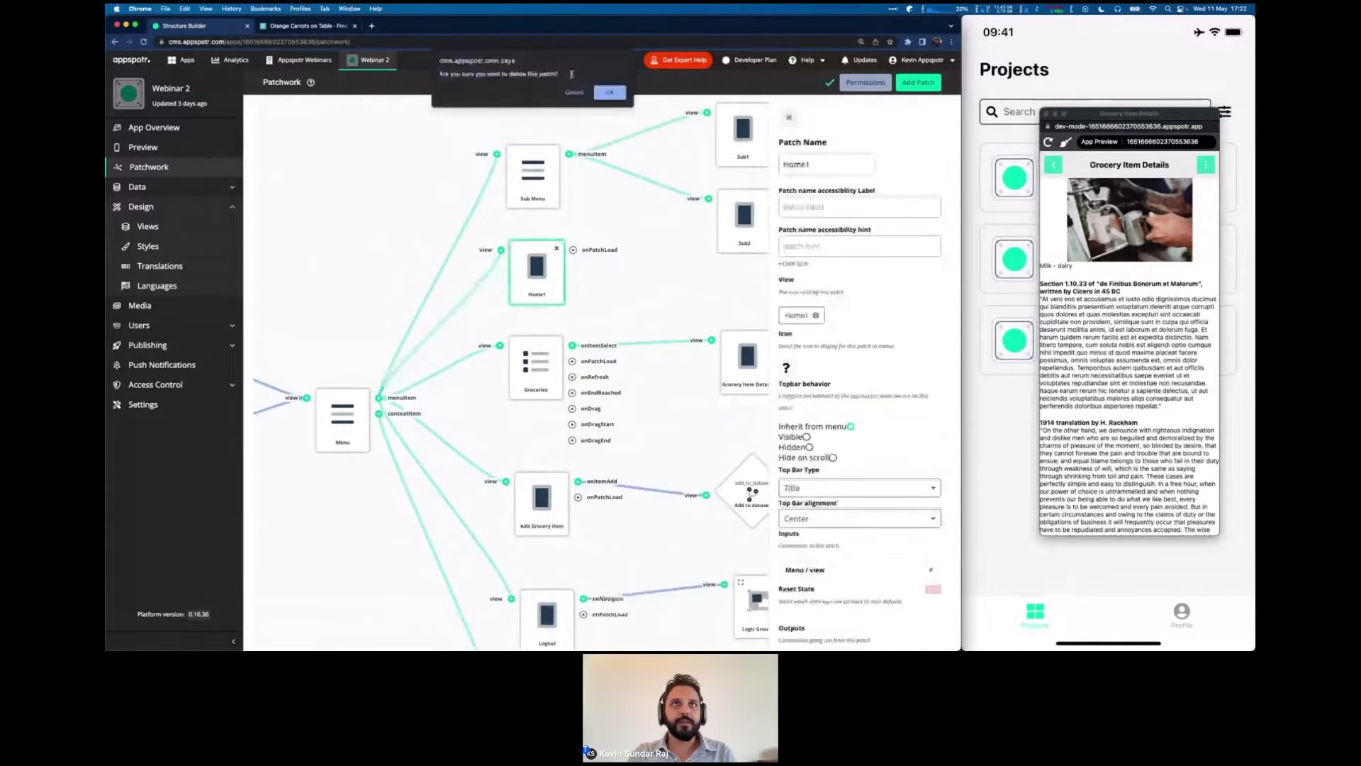
{"action": "left_click", "coordinate": [469, 289]}
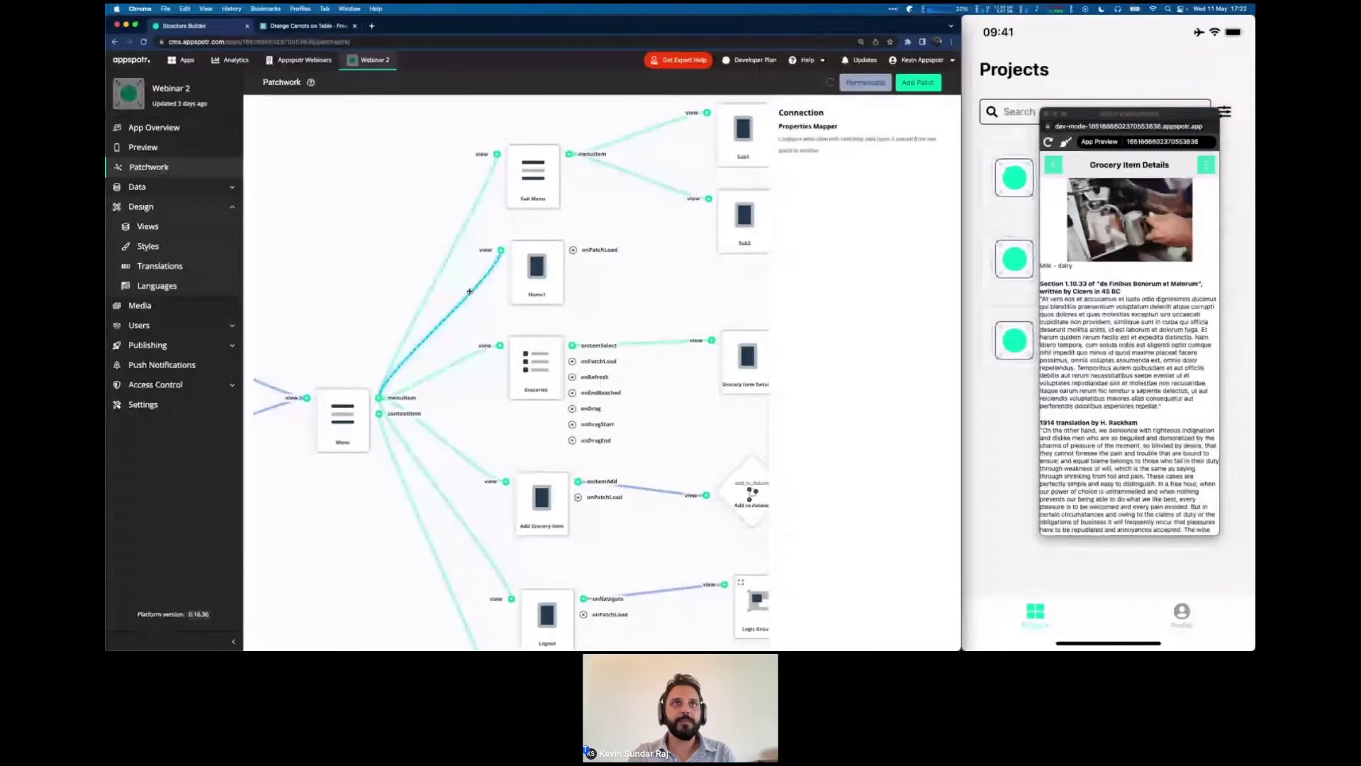
{"action": "key", "text": "Delete"}
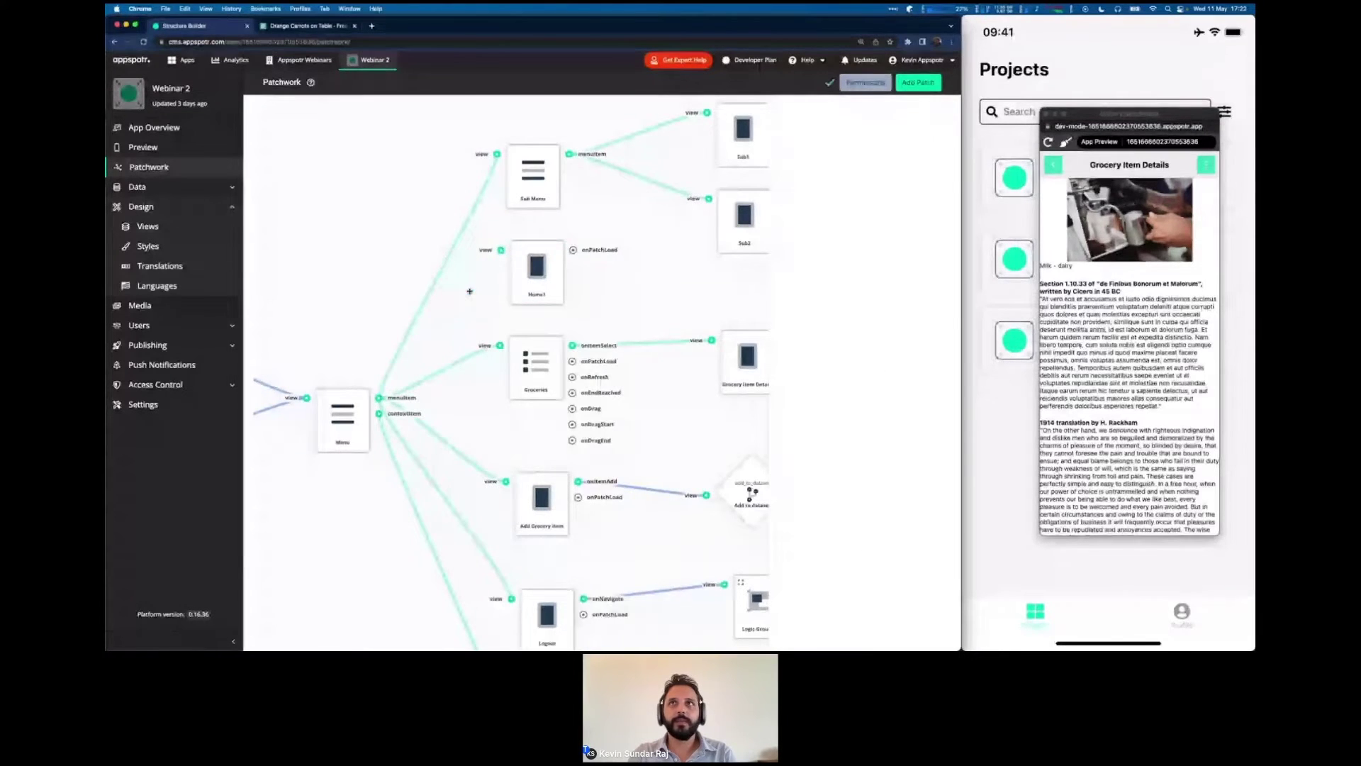
{"action": "left_click_drag", "start_coordinate": [536, 273], "coordinate": [279, 132]}
Add a MyButtonScreen patch in the free spot between the Sub Menu and Groceries patches.
{"action": "left_click", "coordinate": [918, 83]}
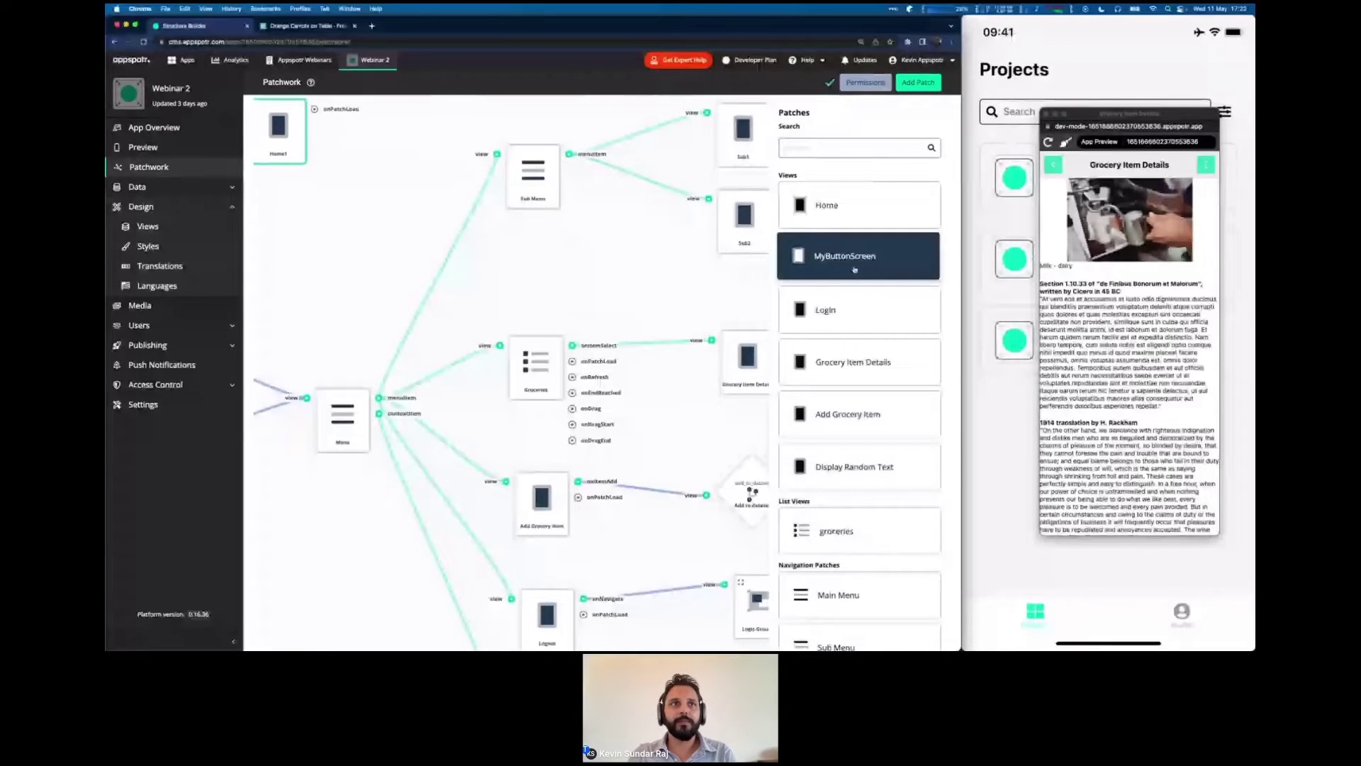
{"action": "left_click", "coordinate": [854, 269]}
{"action": "left_click", "coordinate": [557, 279]}
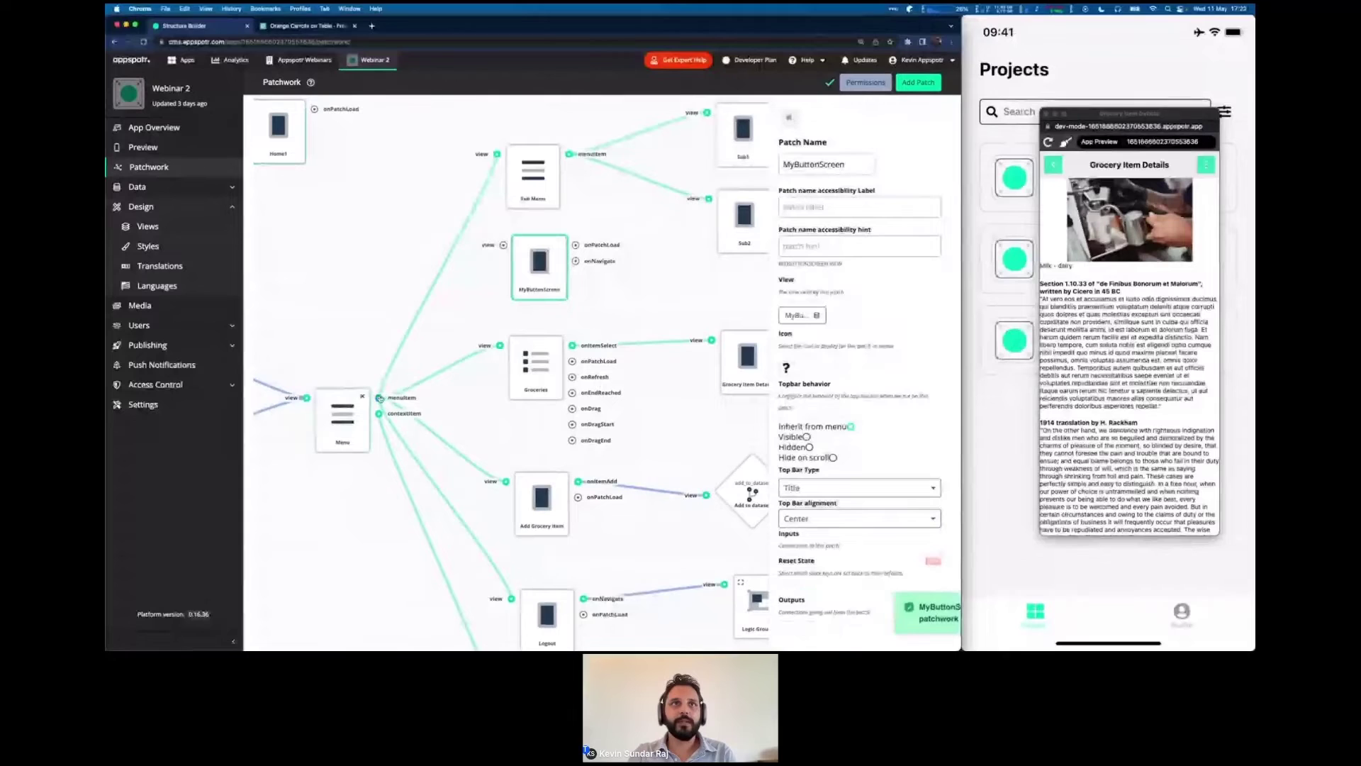
Connect Menu's menuItem output to the MyButtonScreen patch's view input and rename that patch "Trigger Text Generation".
{"action": "left_click_drag", "start_coordinate": [380, 398], "coordinate": [504, 245]}
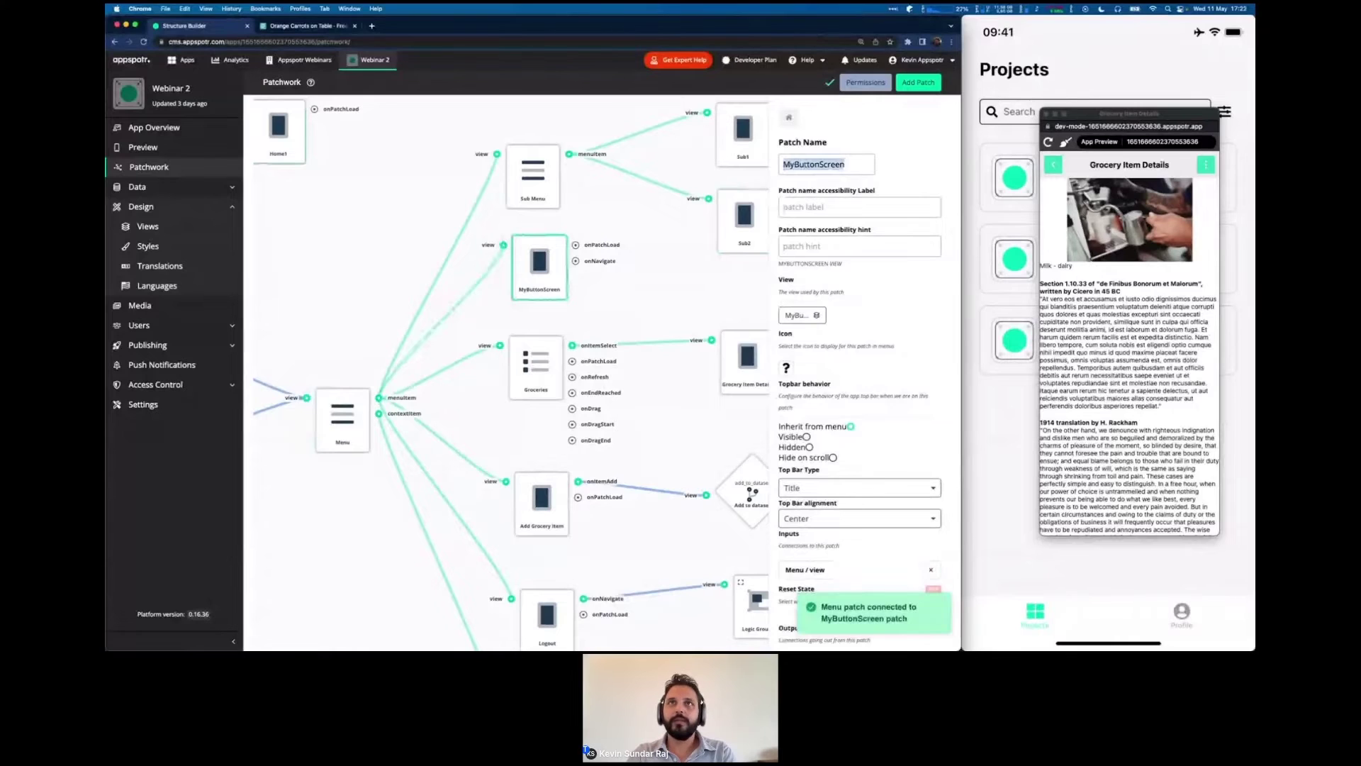
{"action": "type", "text": "Trigger Text Gener"}
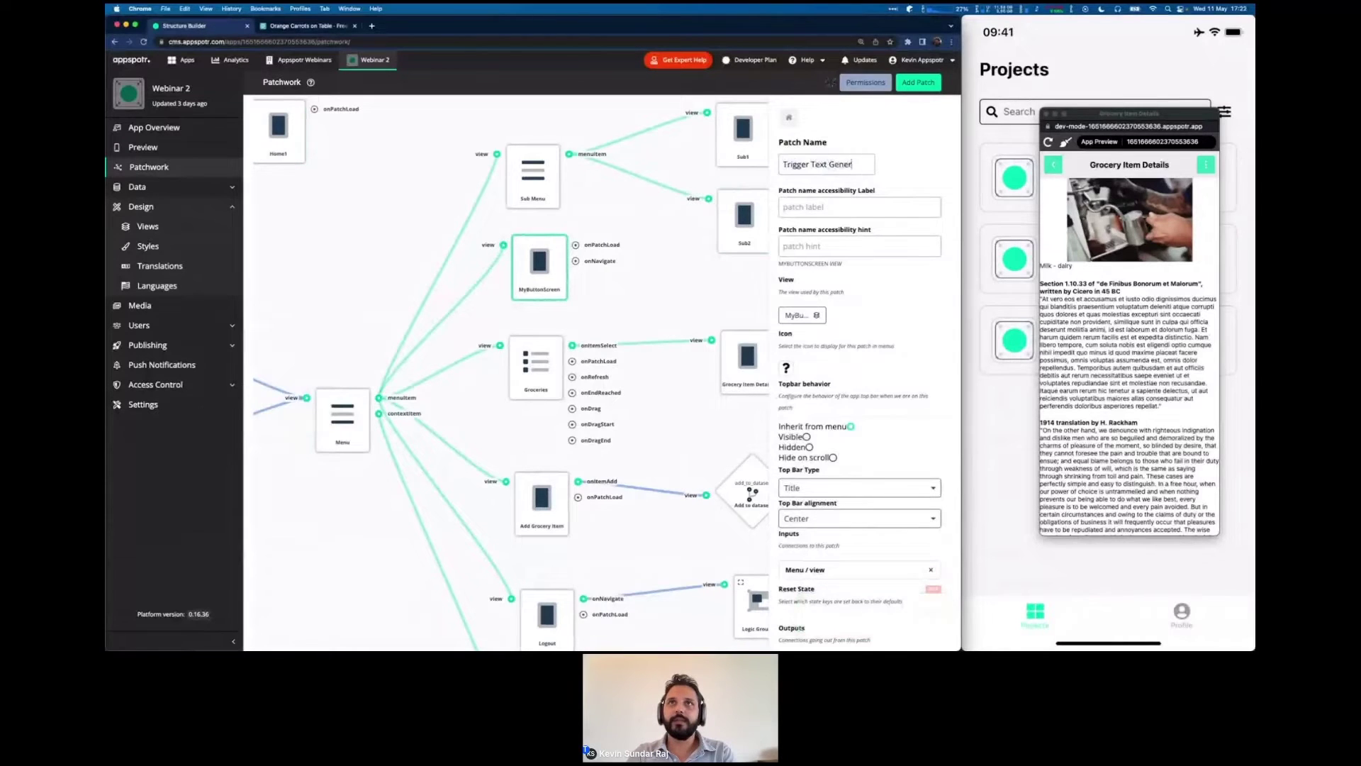
{"action": "type", "text": "ation"}
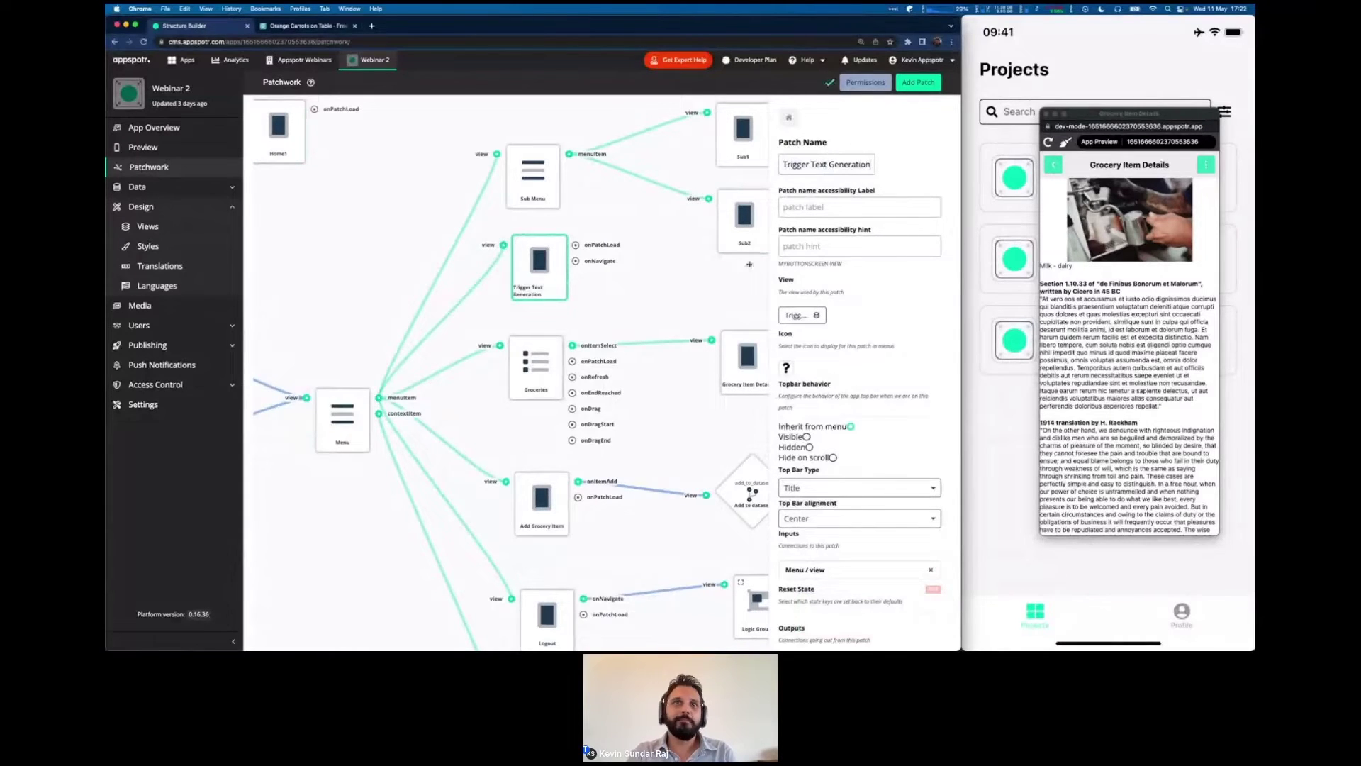
Move the Sub2, Sub1A and Sub2A patches upwards to free space beside the Trigger Text Generation patch.
{"action": "left_click", "coordinate": [691, 268]}
{"action": "left_click_drag", "start_coordinate": [690, 268], "coordinate": [553, 295]}
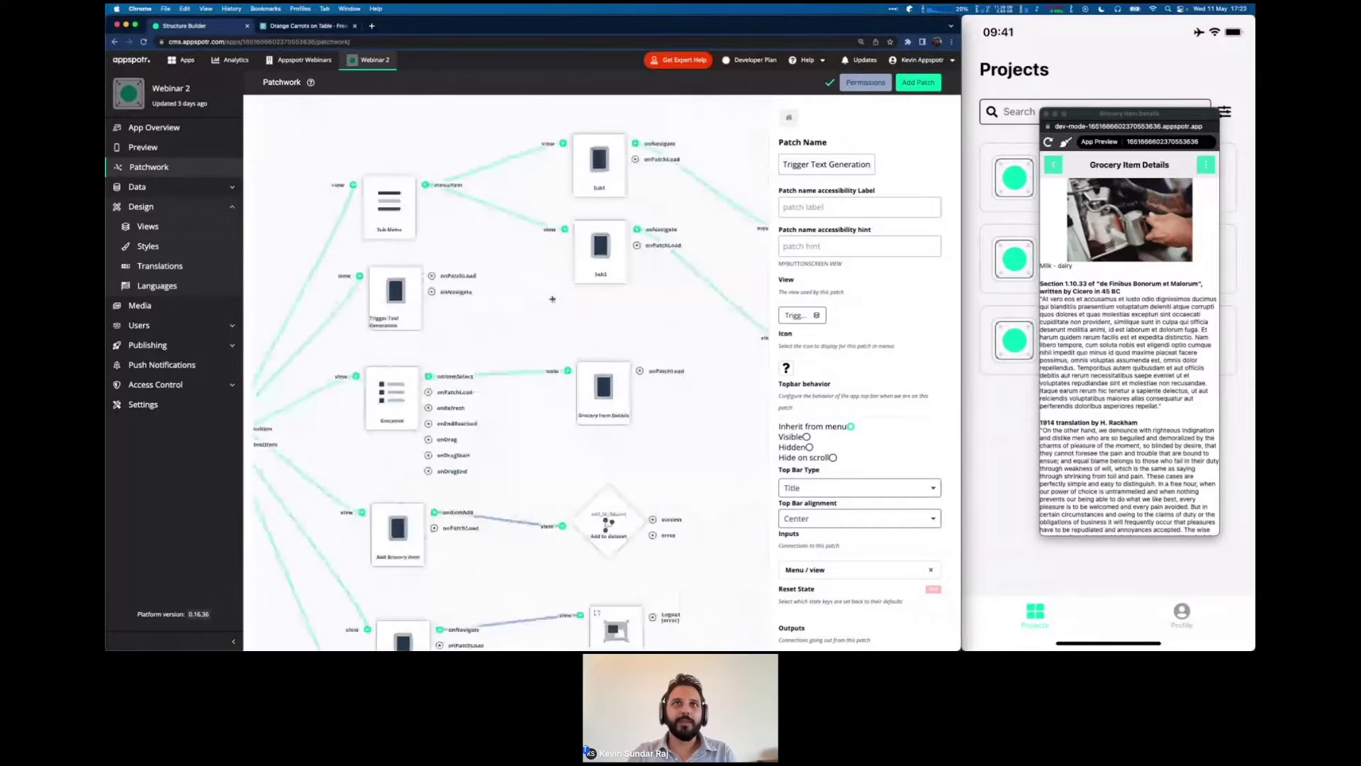
{"action": "left_click", "coordinate": [600, 236]}
{"action": "left_click_drag", "start_coordinate": [595, 336], "coordinate": [439, 340]}
{"action": "left_click_drag", "start_coordinate": [663, 247], "coordinate": [669, 156]}
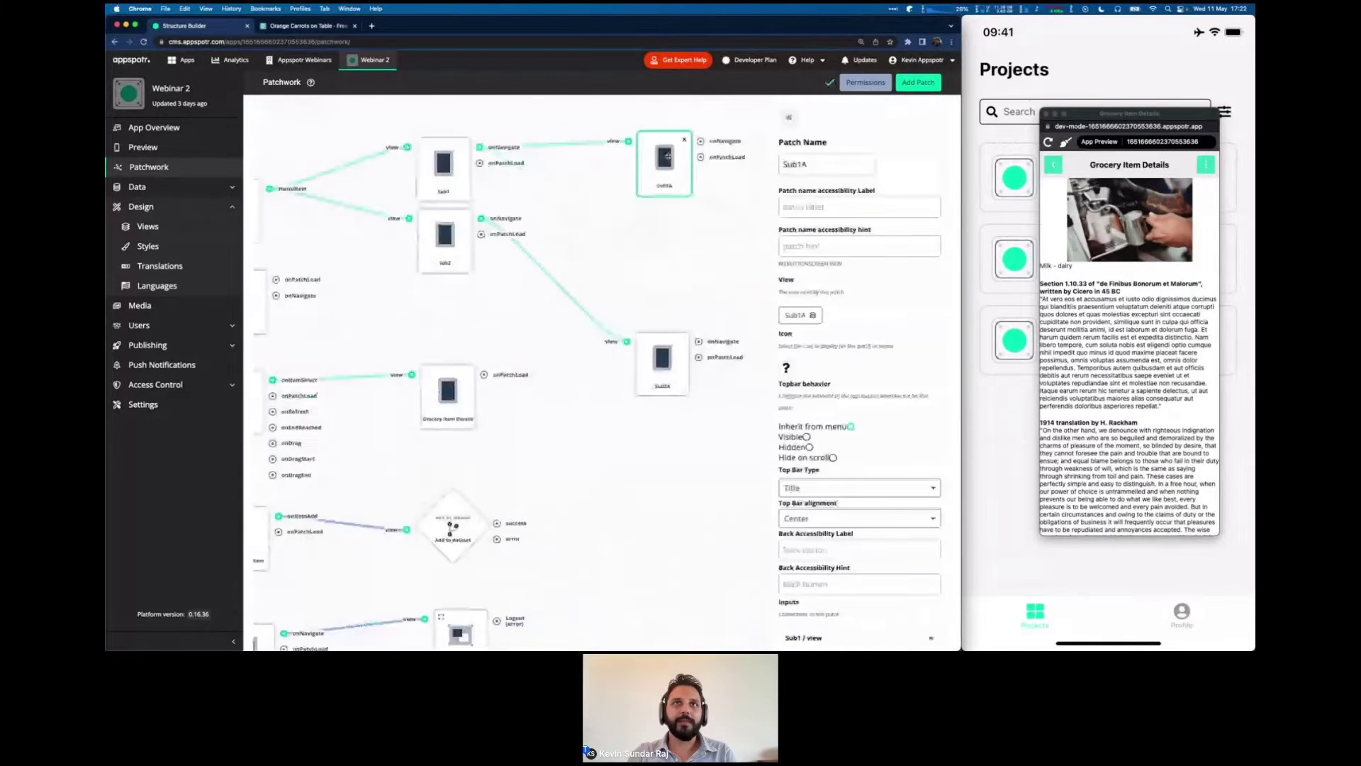
{"action": "left_click_drag", "start_coordinate": [662, 358], "coordinate": [663, 220]}
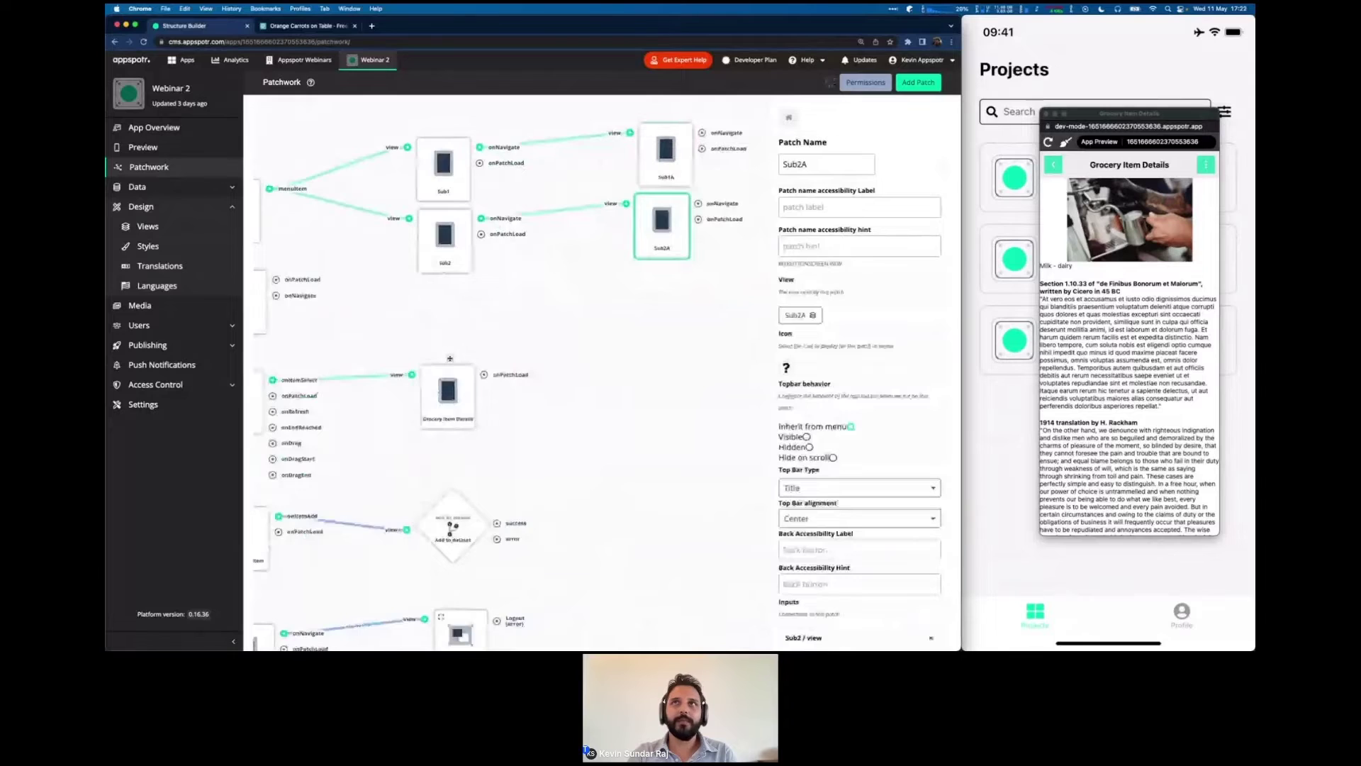
Add a Display Random Text patch to the Patchwork and place it below Sub2A, leaving space after Trigger Text Generation.
{"action": "left_click_drag", "start_coordinate": [450, 358], "coordinate": [593, 348]}
{"action": "left_click", "coordinate": [913, 83]}
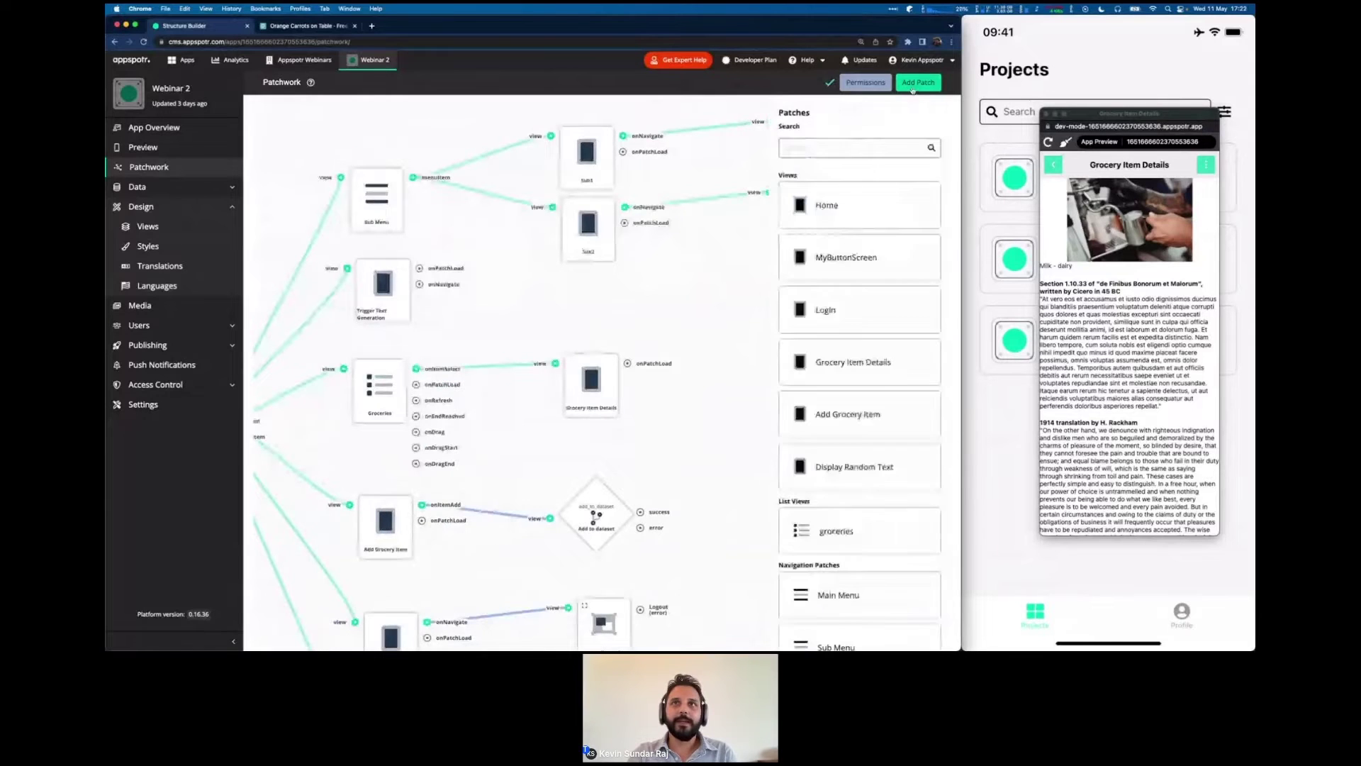
{"action": "left_click_drag", "start_coordinate": [854, 466], "coordinate": [595, 295]}
{"action": "left_click", "coordinate": [699, 455]}
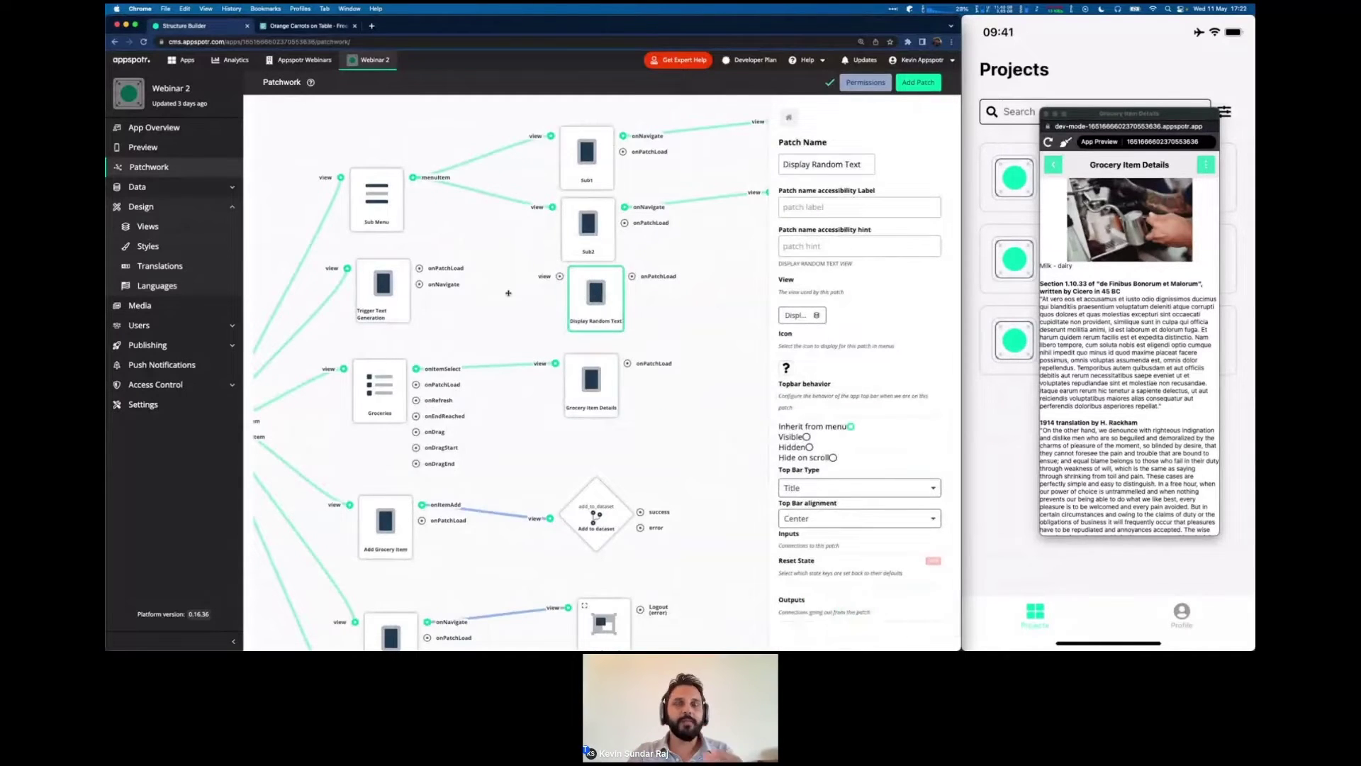
{"action": "left_click_drag", "start_coordinate": [525, 296], "coordinate": [404, 222]}
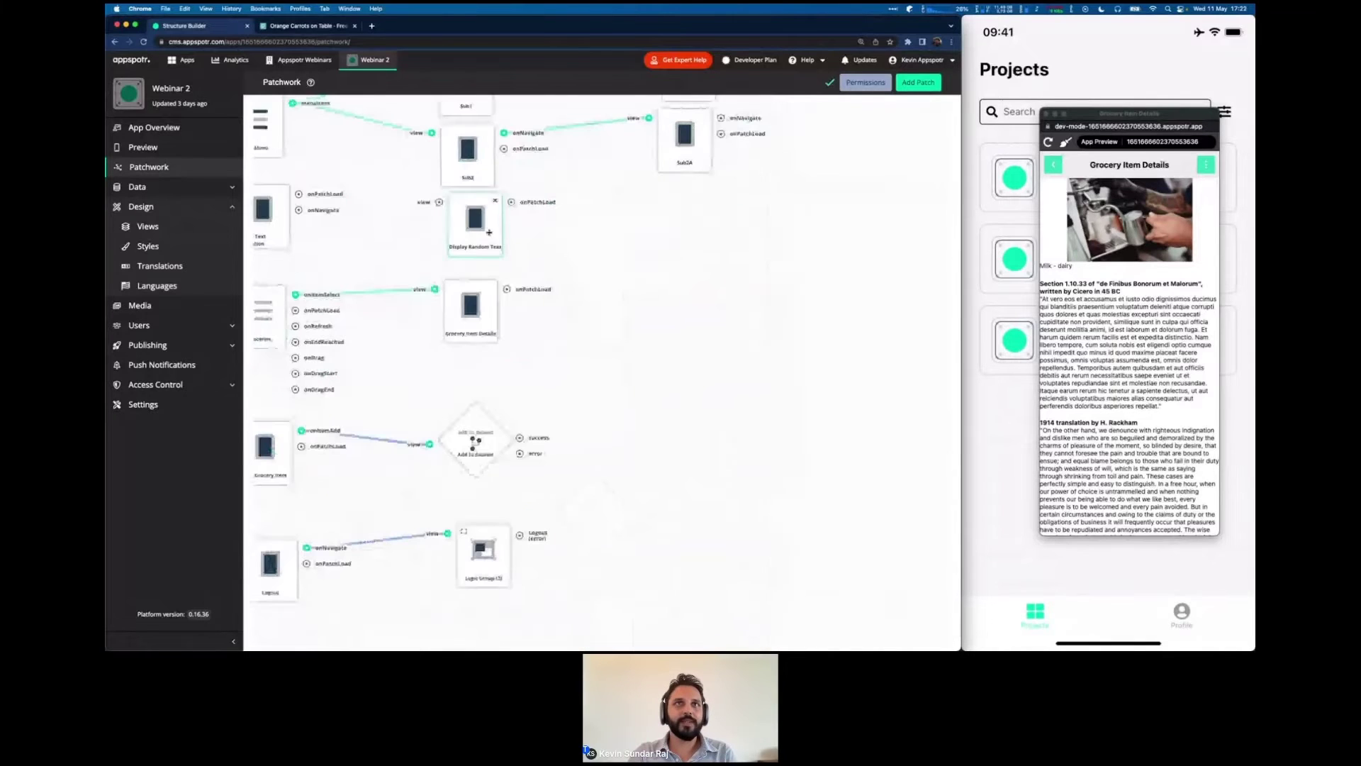
{"action": "left_click", "coordinate": [489, 234]}
{"action": "left_click_drag", "start_coordinate": [489, 234], "coordinate": [689, 231]}
Add a String manipulation patch between Trigger Text Generation and Display Random Text, and connect Trigger Text Generation's onNavigate output to its view input.
{"action": "left_click_drag", "start_coordinate": [436, 239], "coordinate": [530, 284]}
{"action": "left_click", "coordinate": [918, 82]}
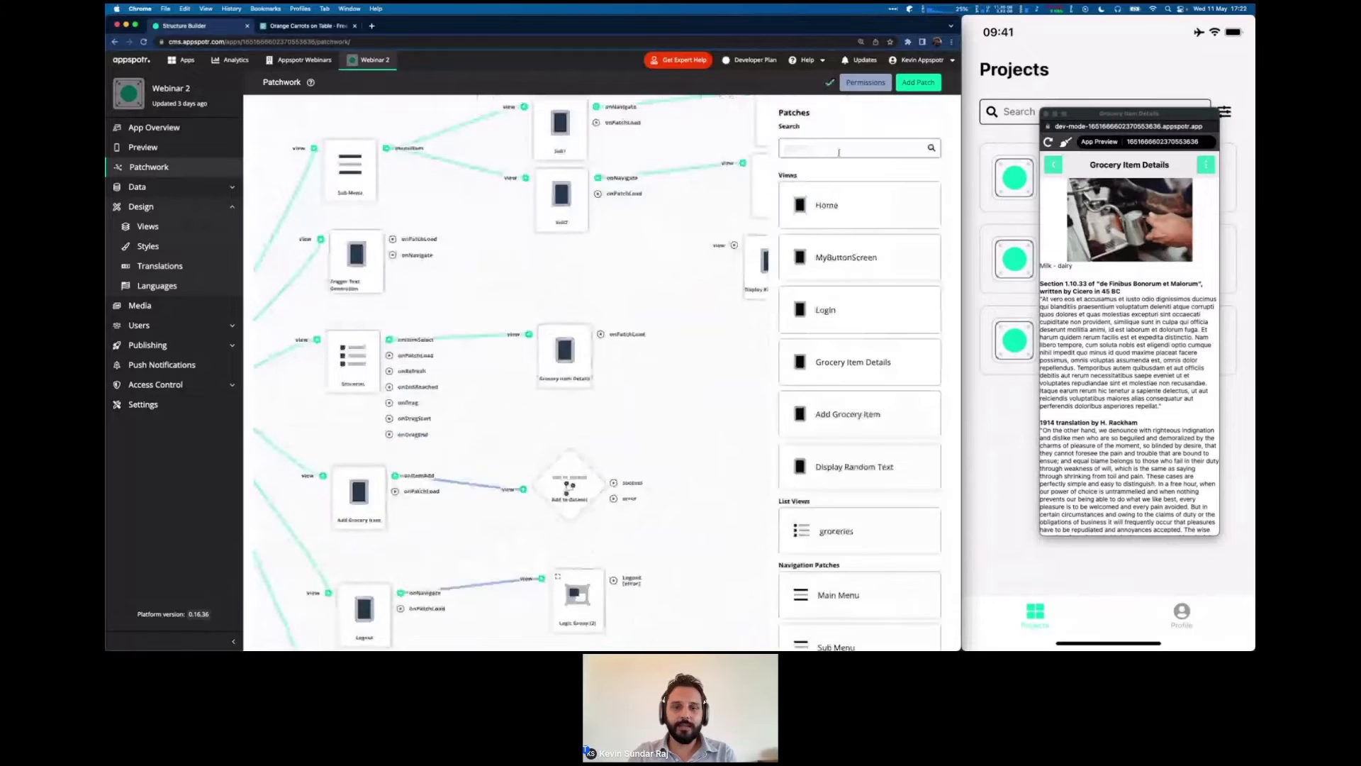
{"action": "left_click", "coordinate": [838, 148]}
{"action": "type", "text": "string"}
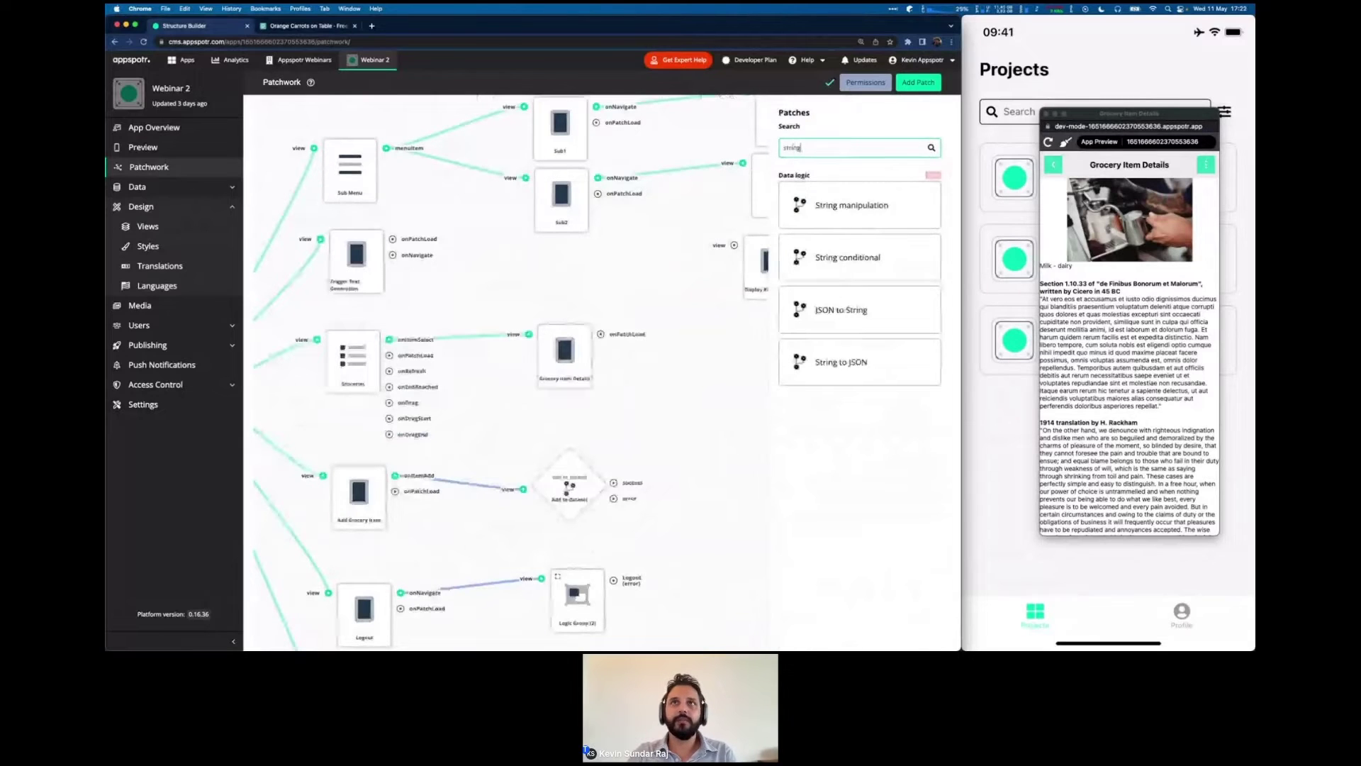
{"action": "left_click", "coordinate": [859, 205]}
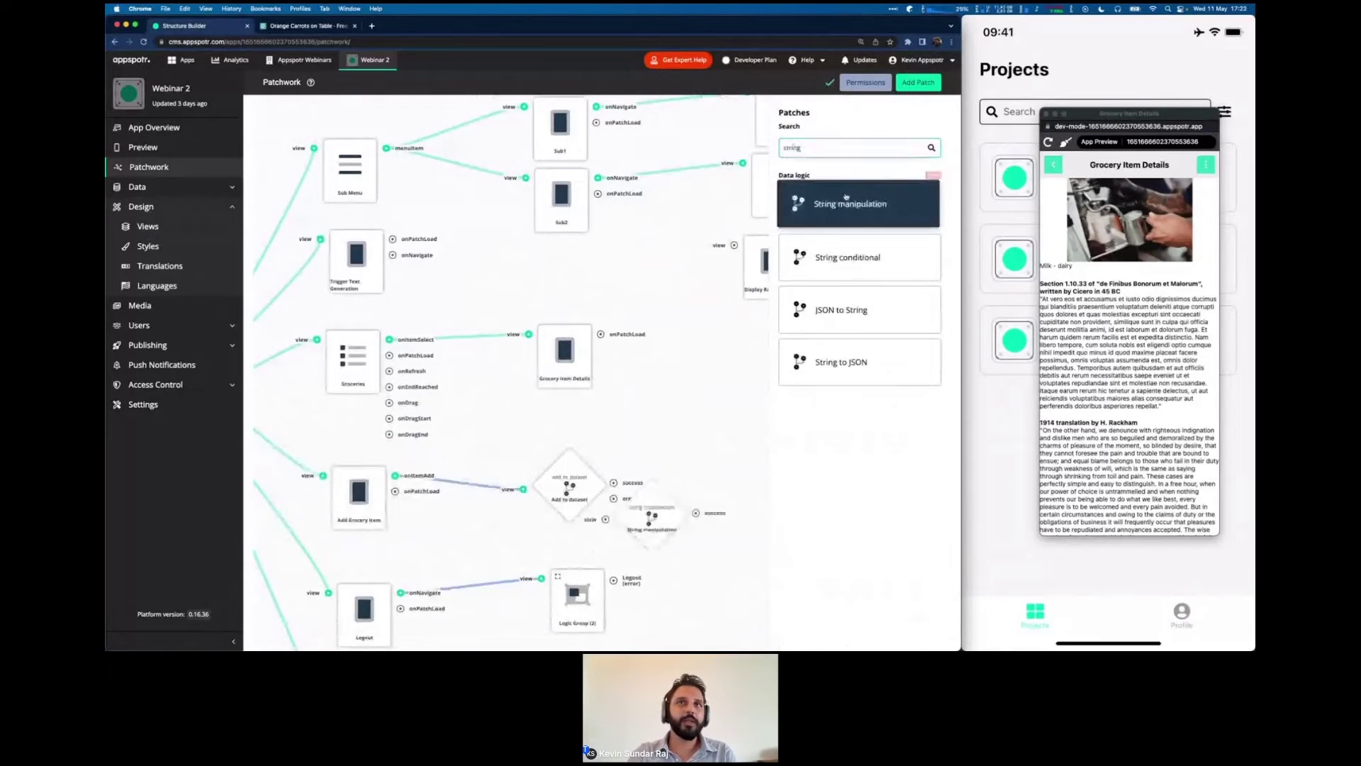
{"action": "left_click", "coordinate": [642, 495]}
{"action": "left_click_drag", "start_coordinate": [641, 496], "coordinate": [552, 251]}
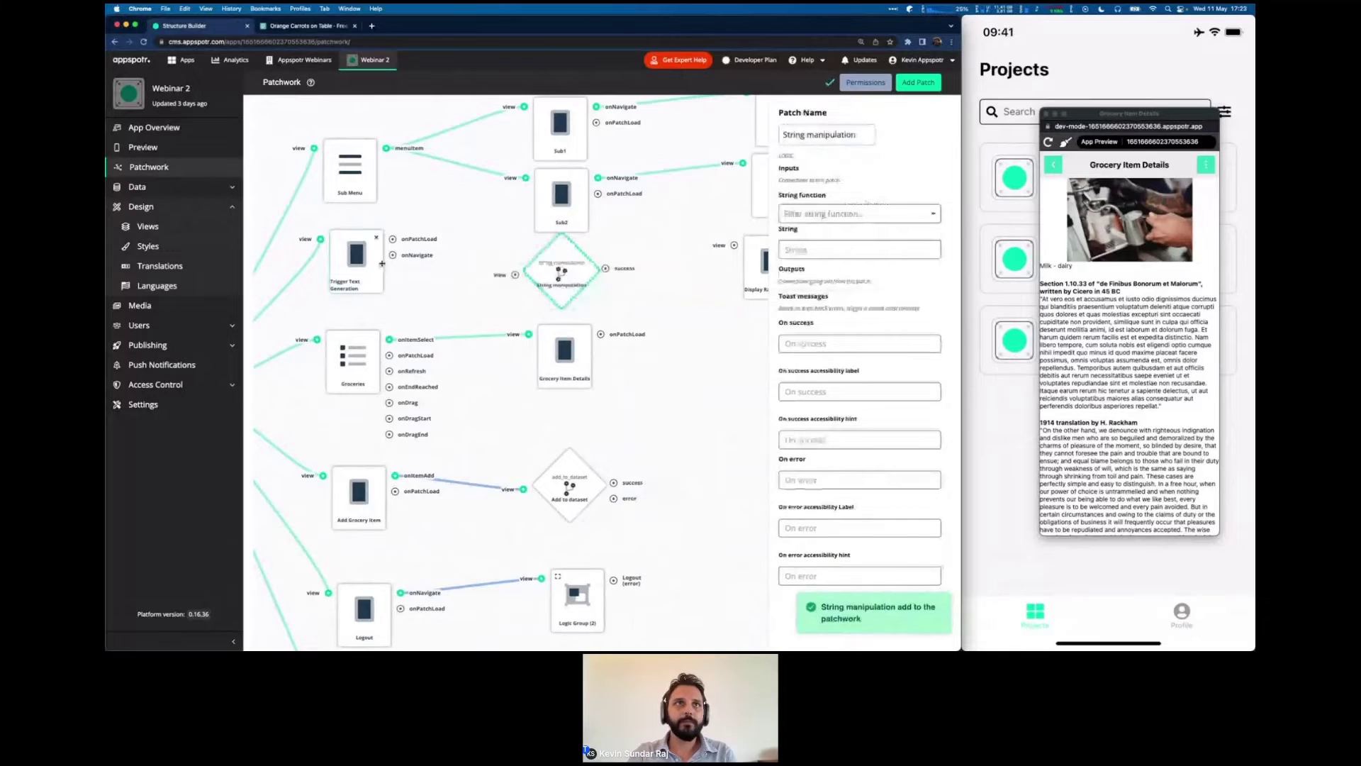
{"action": "left_click_drag", "start_coordinate": [392, 254], "coordinate": [515, 275]}
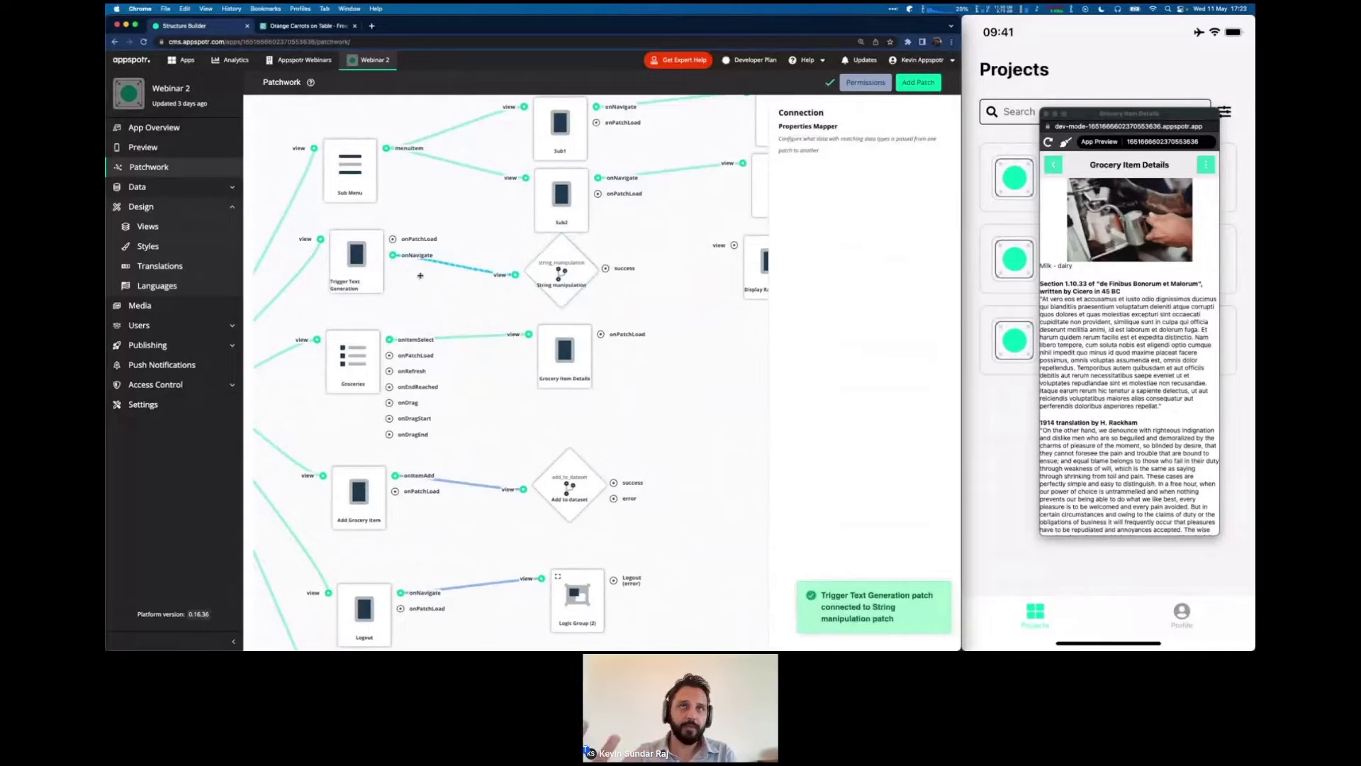
Set the String manipulation patch's function to "Generate a random string" with 6 characters.
{"action": "left_click", "coordinate": [559, 281]}
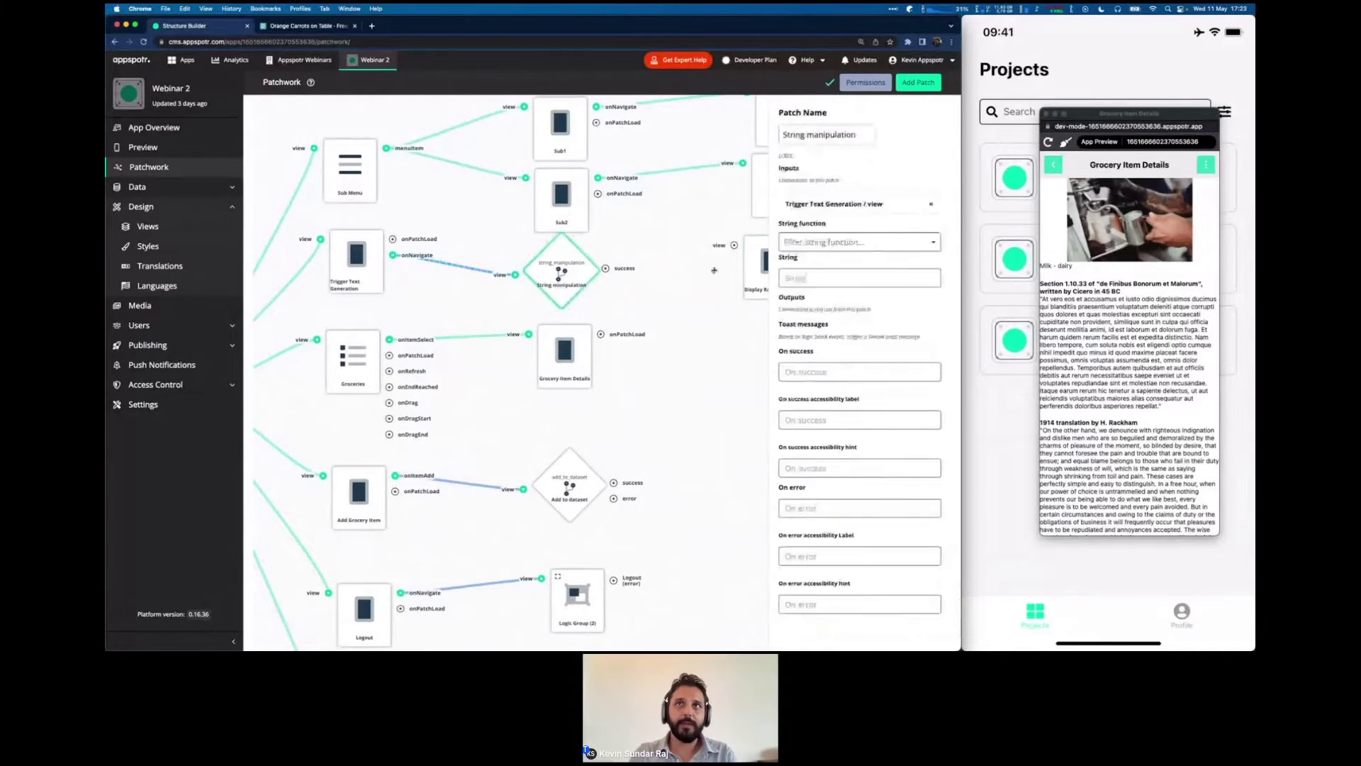
{"action": "left_click", "coordinate": [799, 243]}
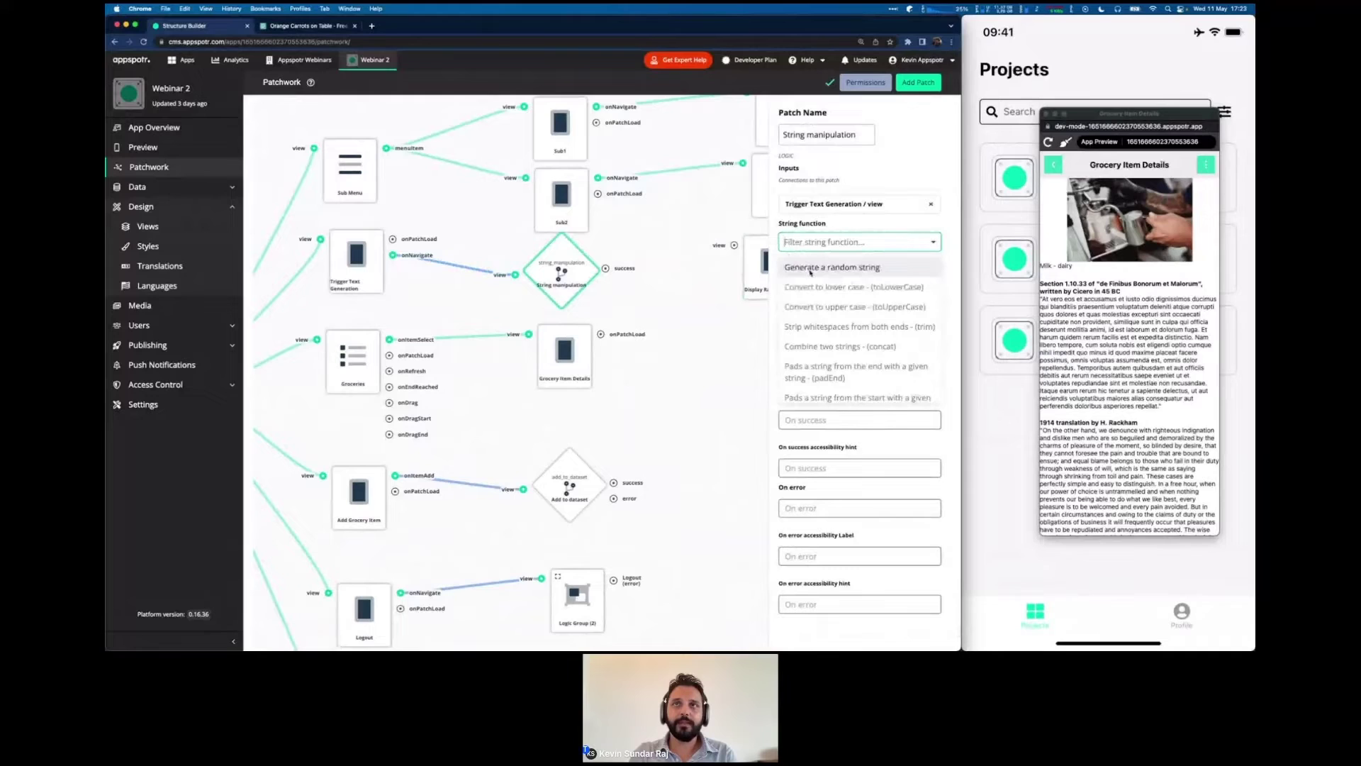
{"action": "scroll", "coordinate": [816, 326], "scroll_direction": "down", "scroll_amount": 4}
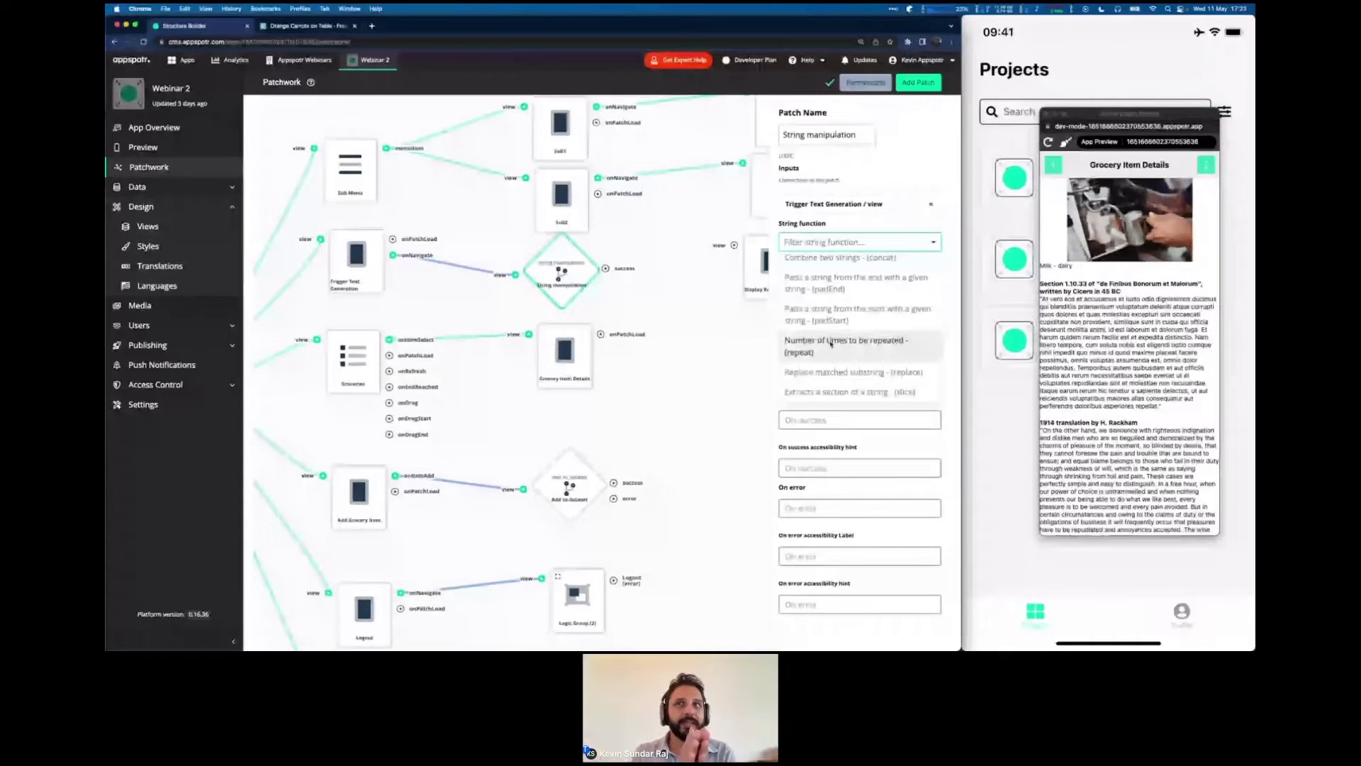
{"action": "scroll", "coordinate": [830, 343], "scroll_direction": "up", "scroll_amount": 1}
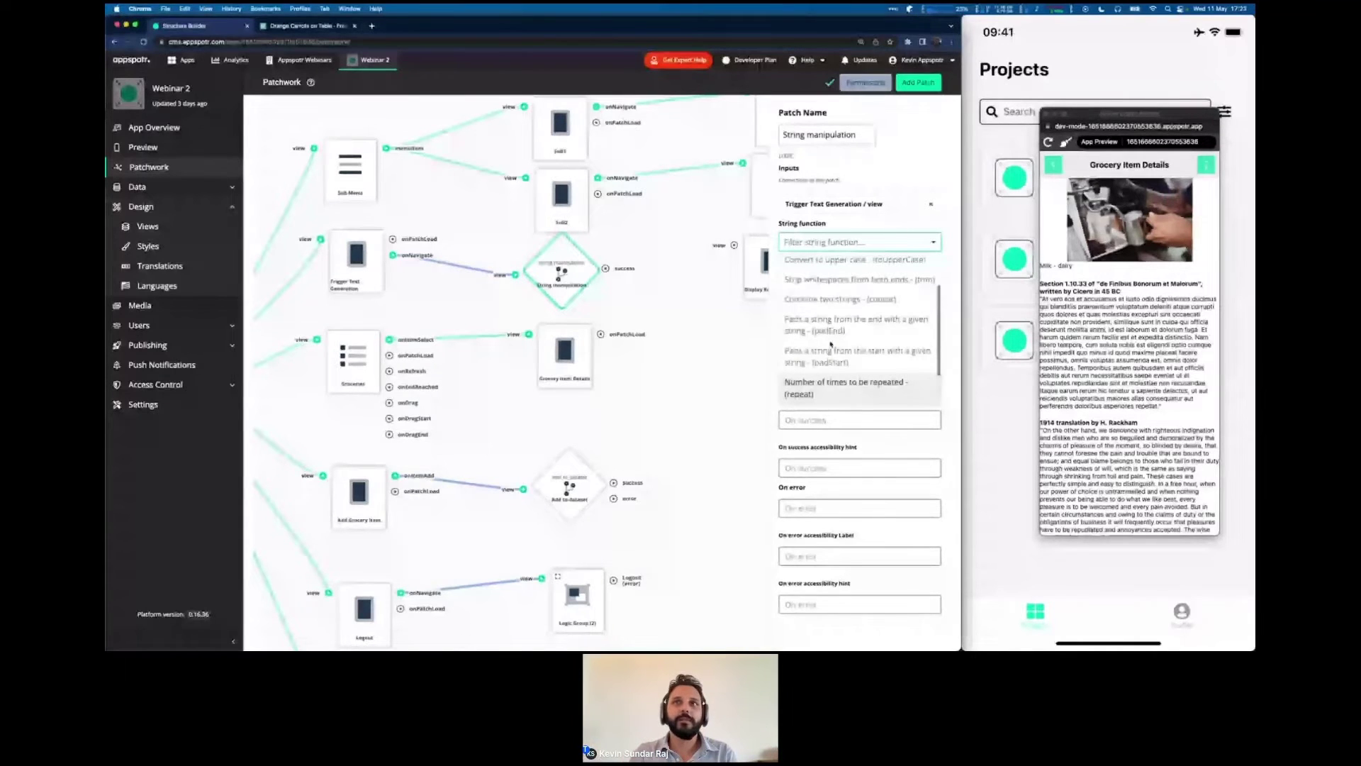
{"action": "scroll", "coordinate": [827, 311], "scroll_direction": "up", "scroll_amount": 1}
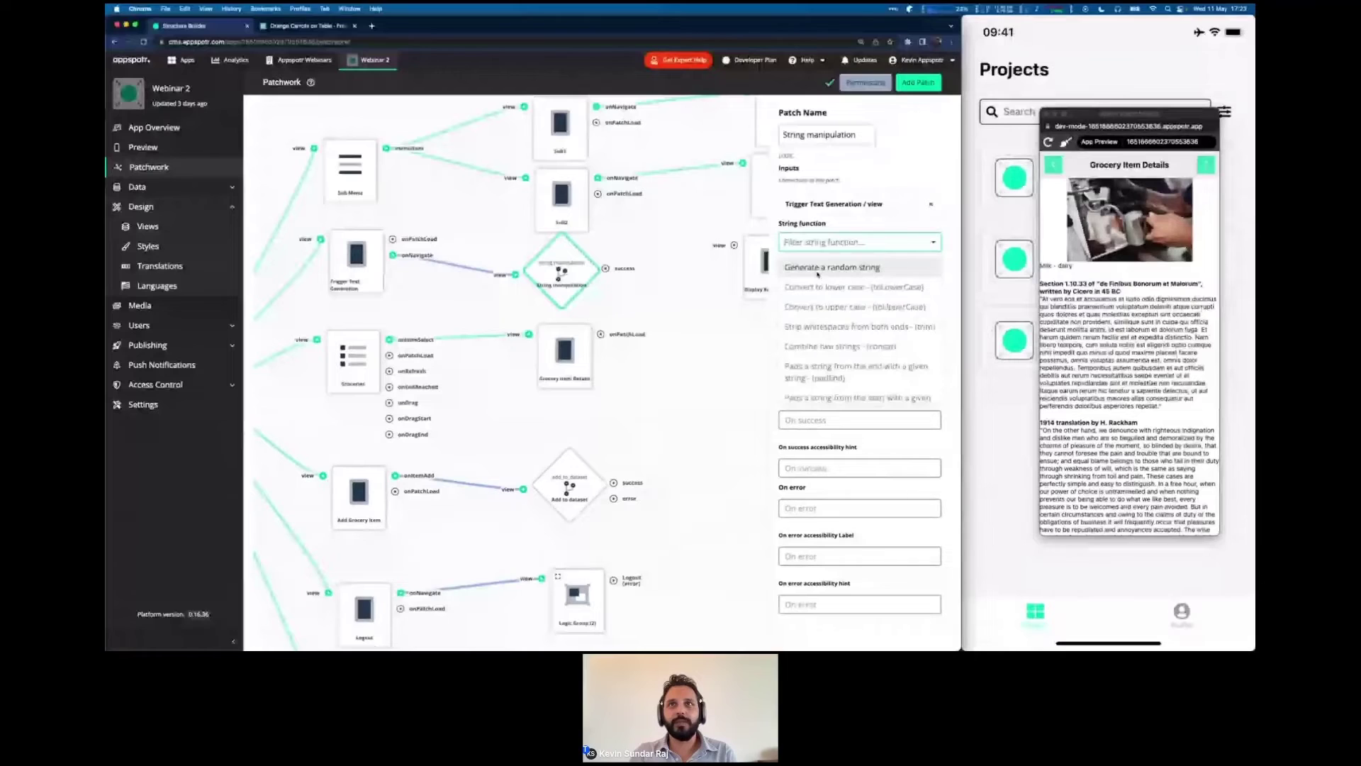
{"action": "left_click", "coordinate": [817, 268]}
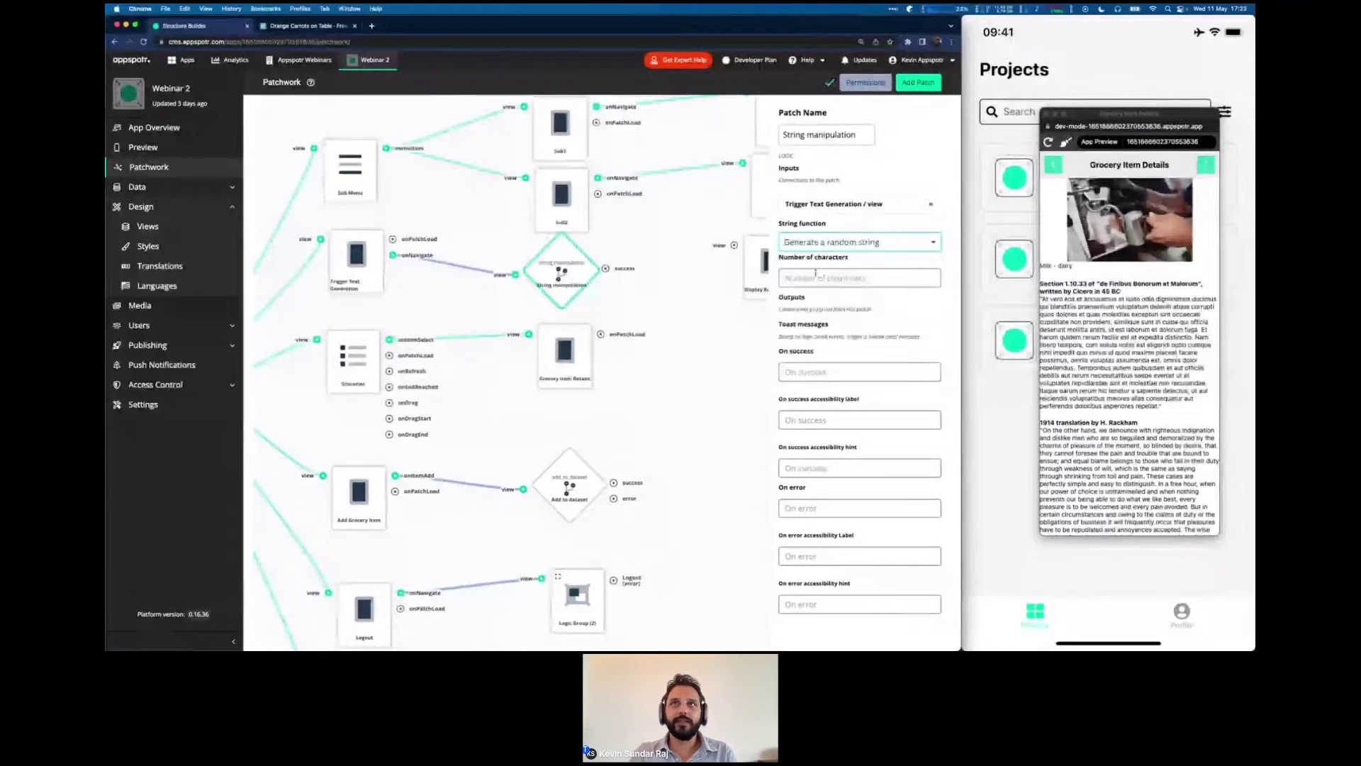
{"action": "left_click", "coordinate": [815, 274]}
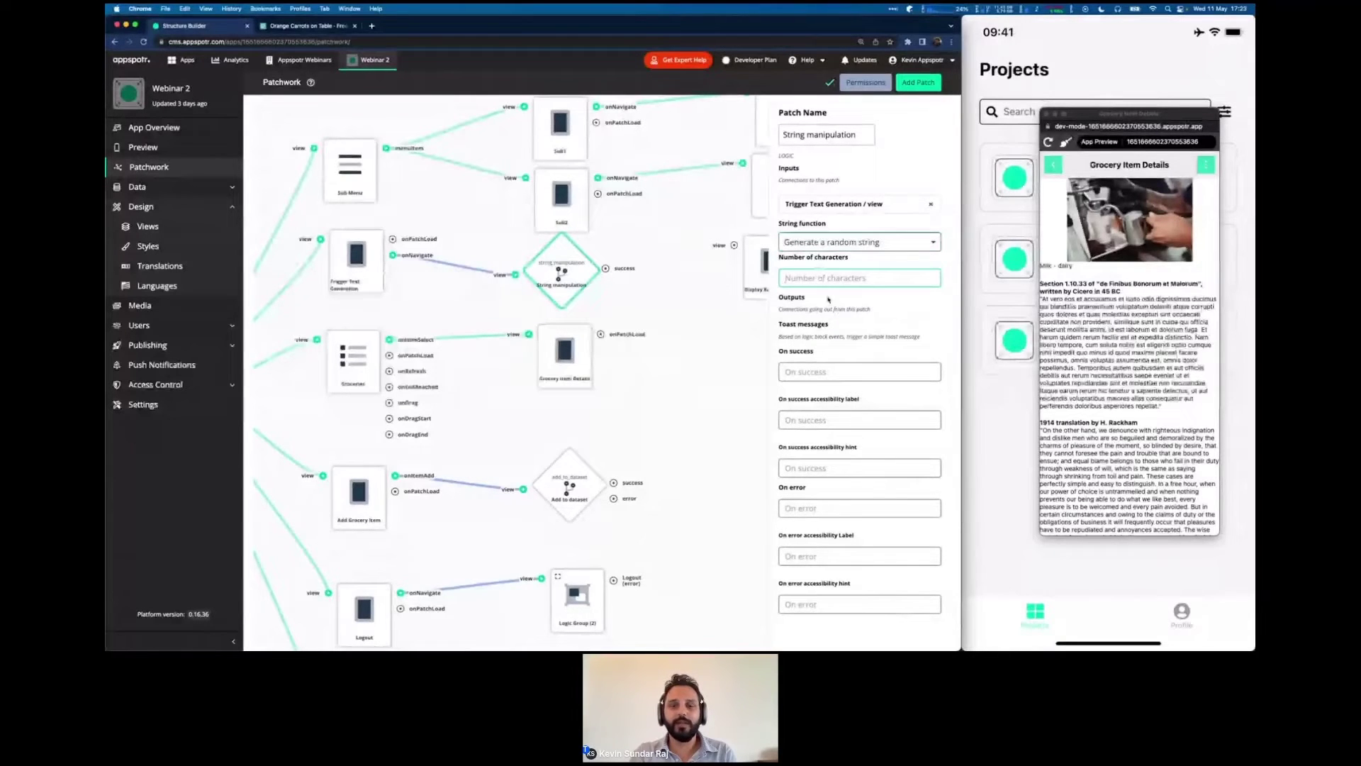
{"action": "type", "text": "6"}
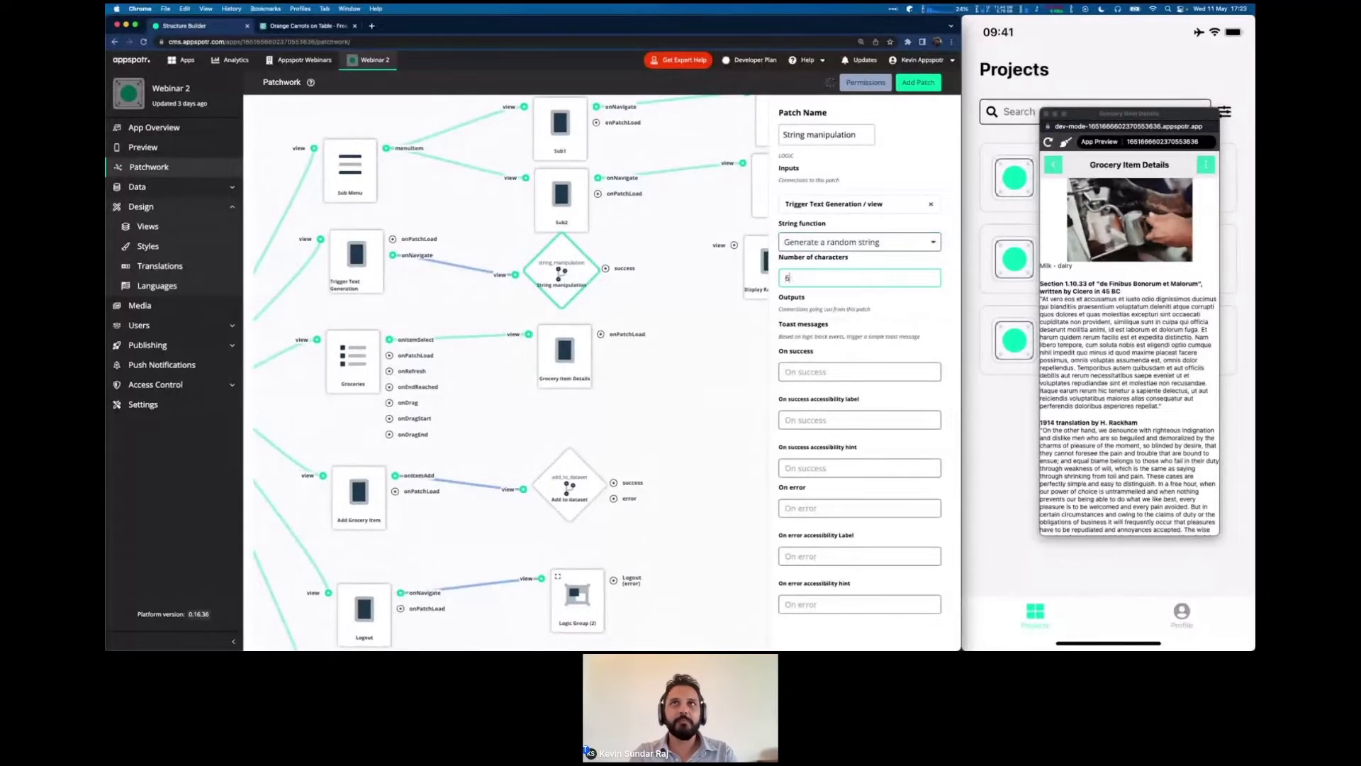
{"action": "left_click", "coordinate": [683, 321]}
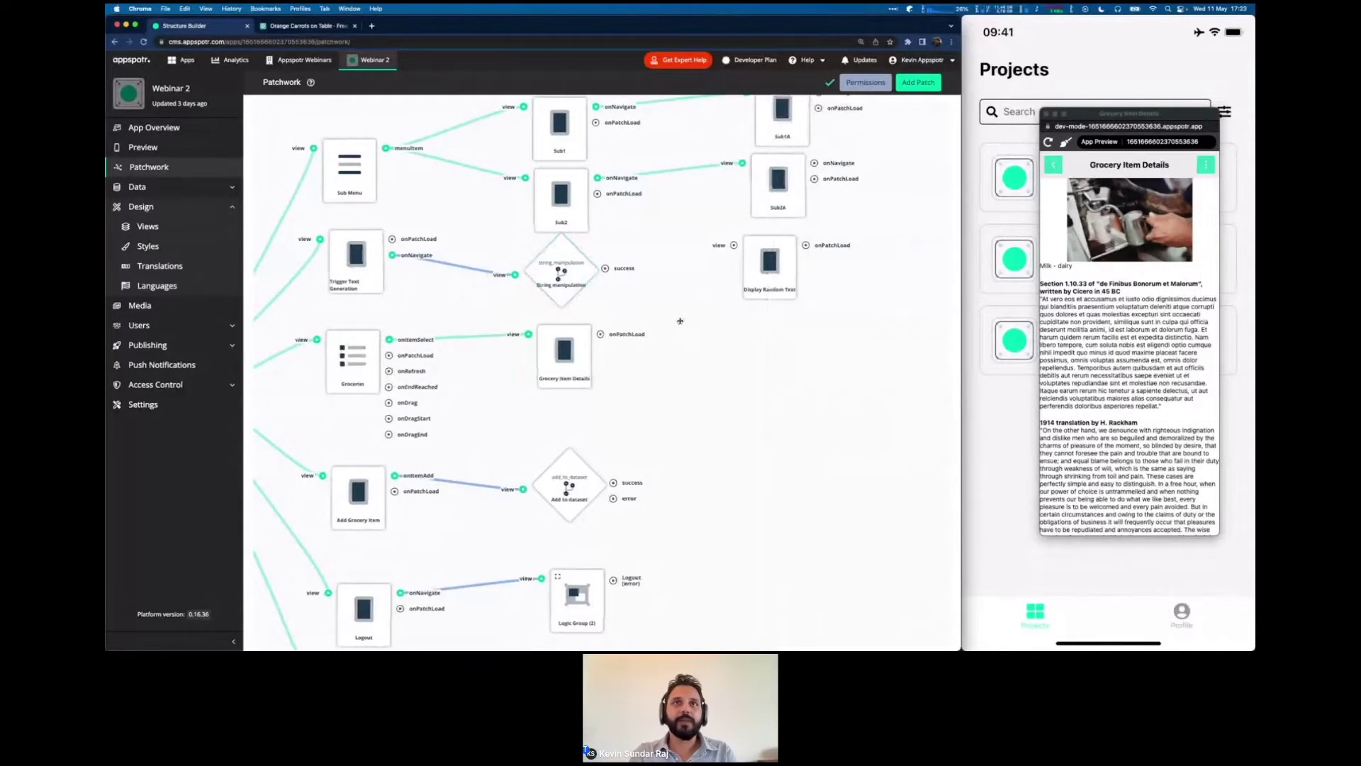
Connect String manipulation's success output to Display Random Text's view input and map randomText to "String manipulation / result".
{"action": "scroll", "coordinate": [610, 312], "scroll_direction": "right", "scroll_amount": 3}
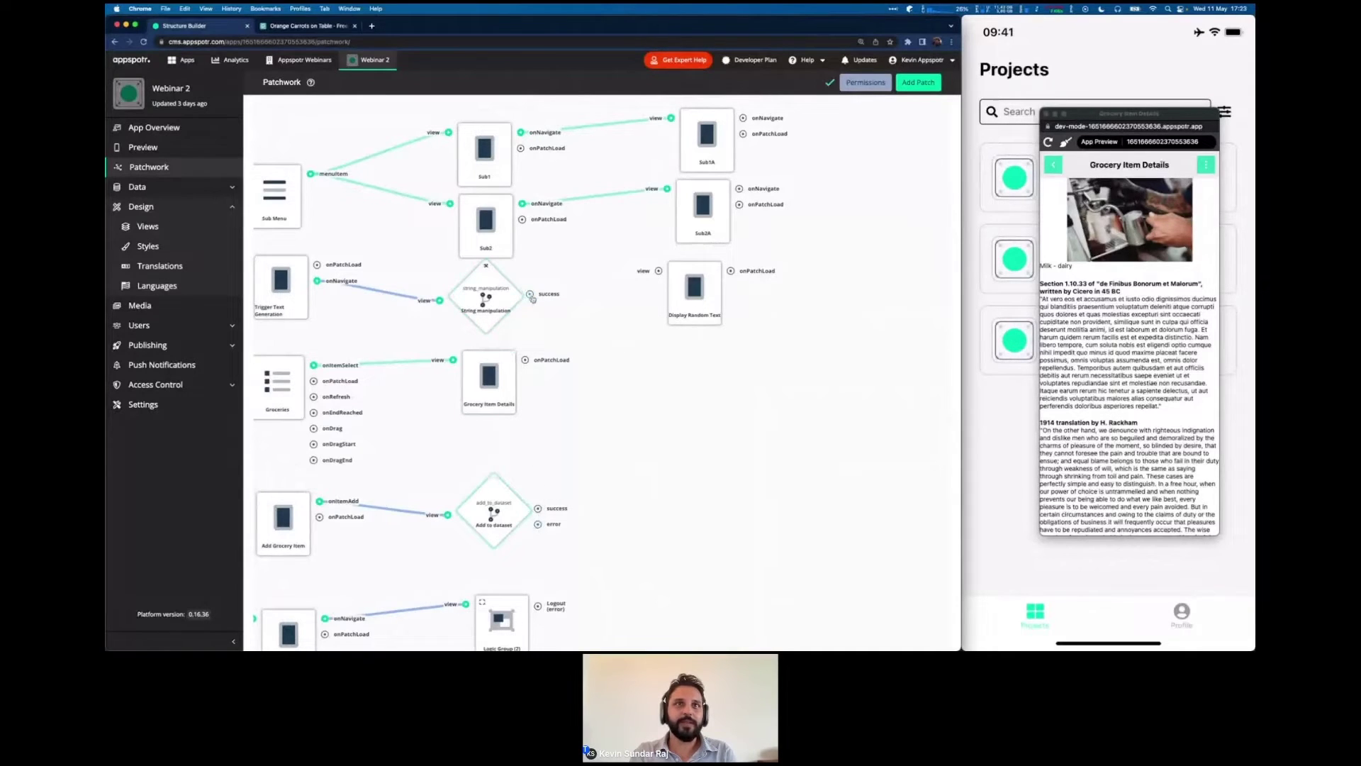
{"action": "left_click_drag", "start_coordinate": [530, 295], "coordinate": [660, 272]}
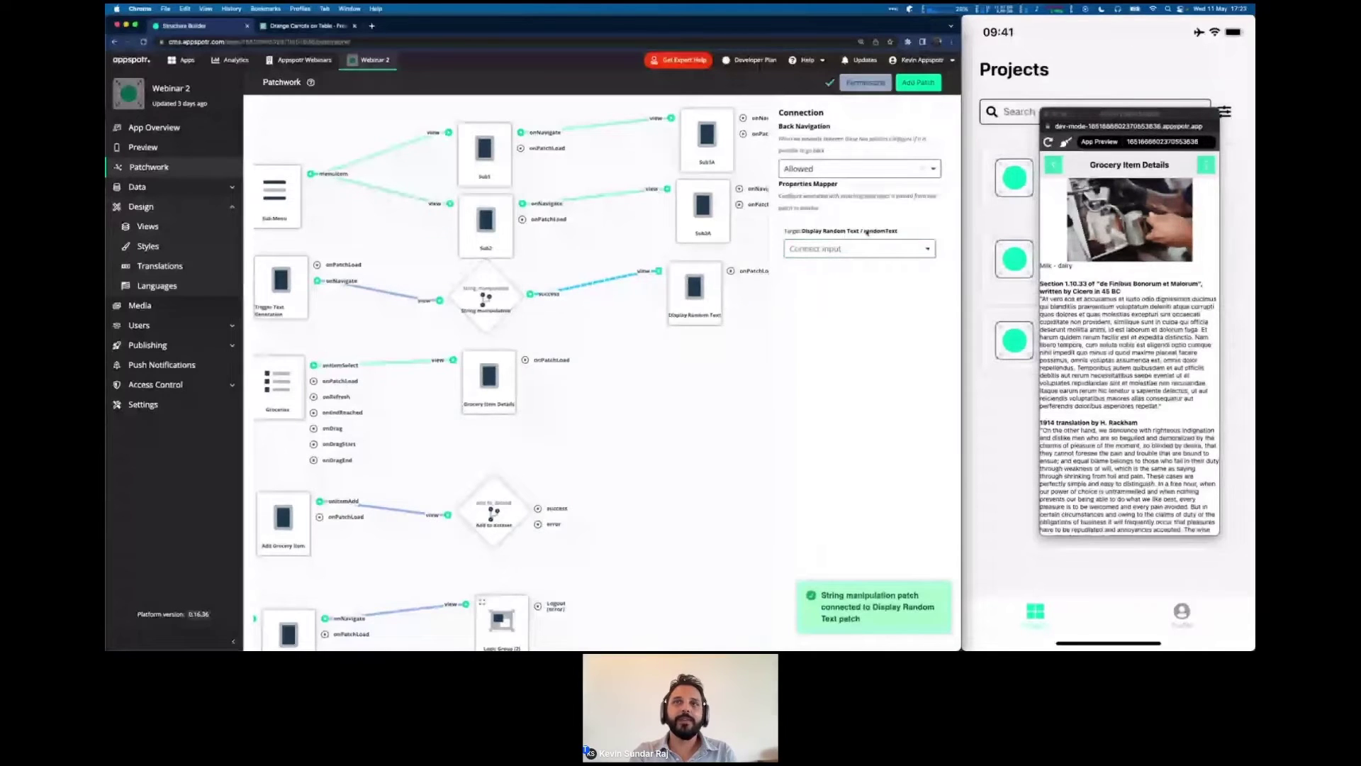
{"action": "left_click", "coordinate": [848, 249]}
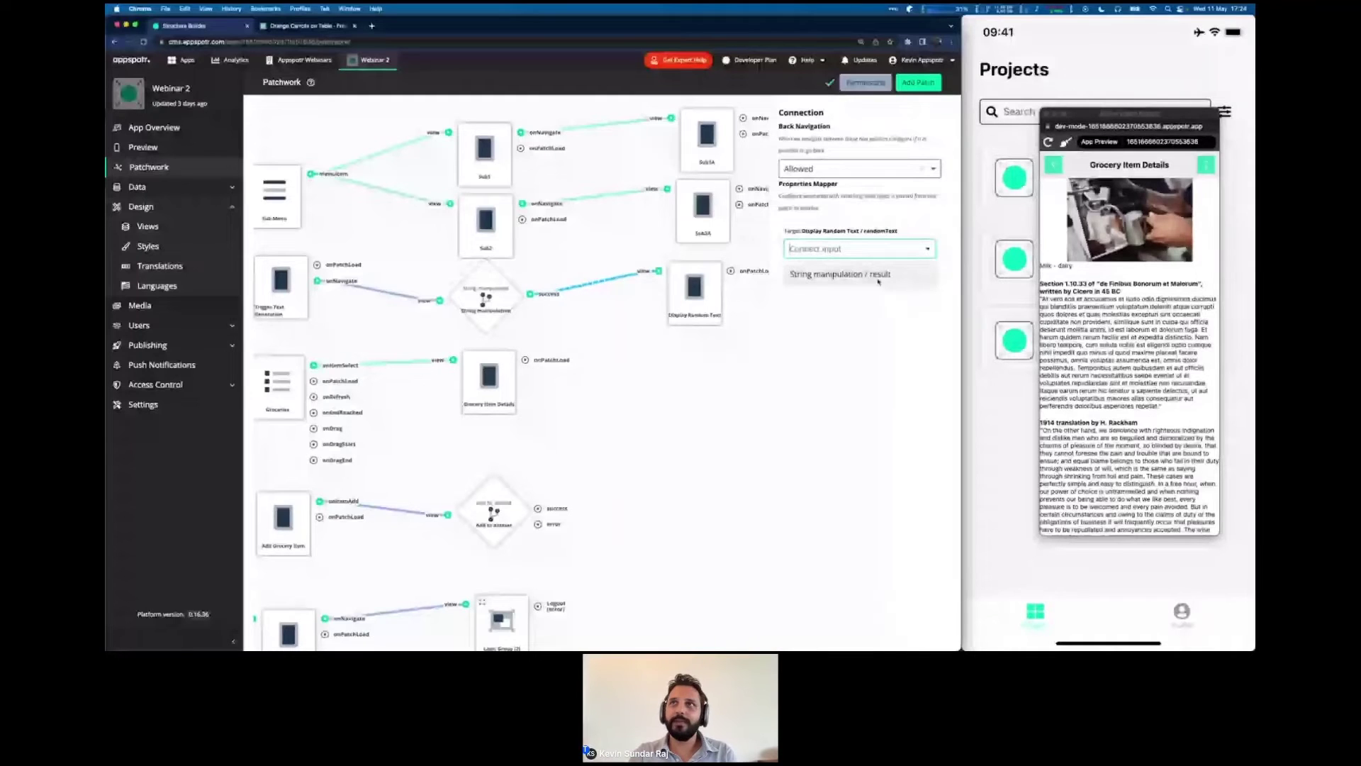
{"action": "left_click", "coordinate": [830, 275]}
Reload the app preview, go to Trigger Text Generation from the app's menu and run Navigate to test the flow.
{"action": "left_click", "coordinate": [1049, 143]}
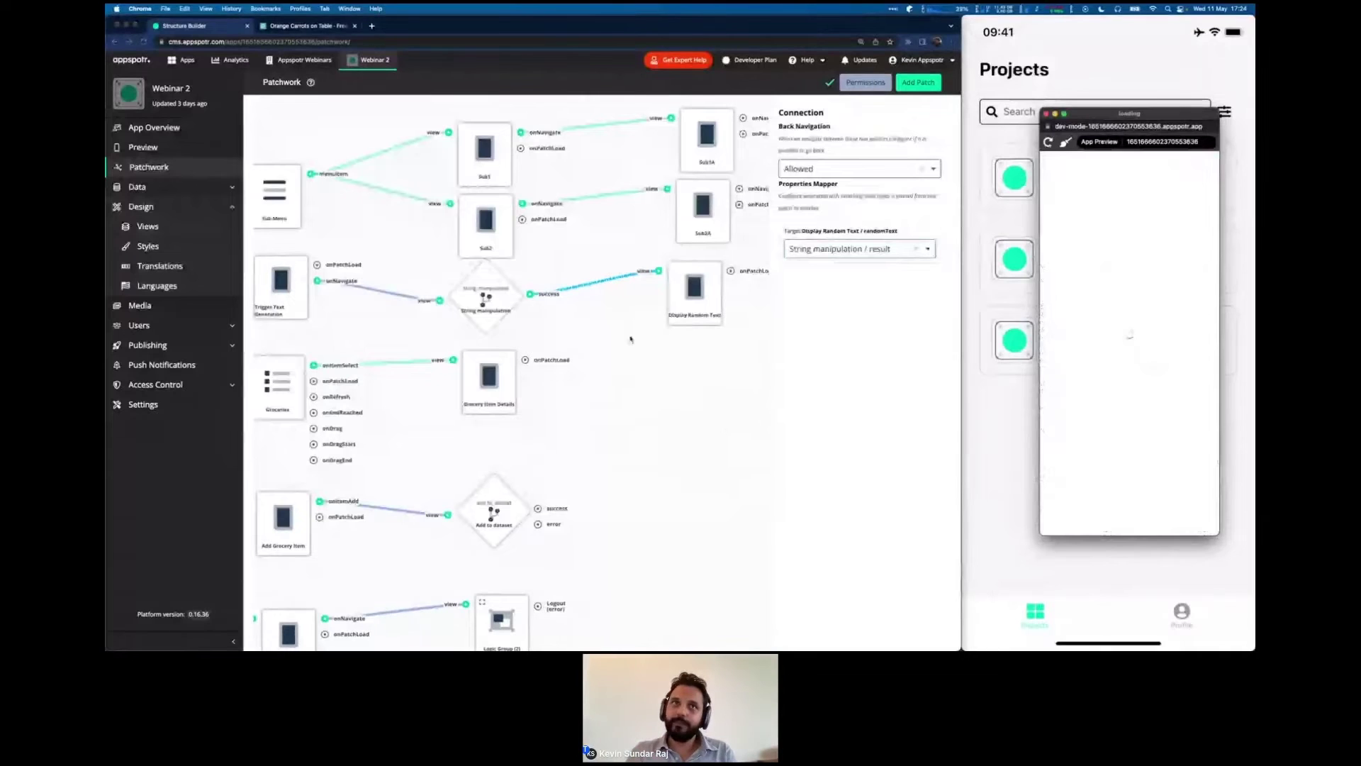
{"action": "left_click", "coordinate": [667, 329]}
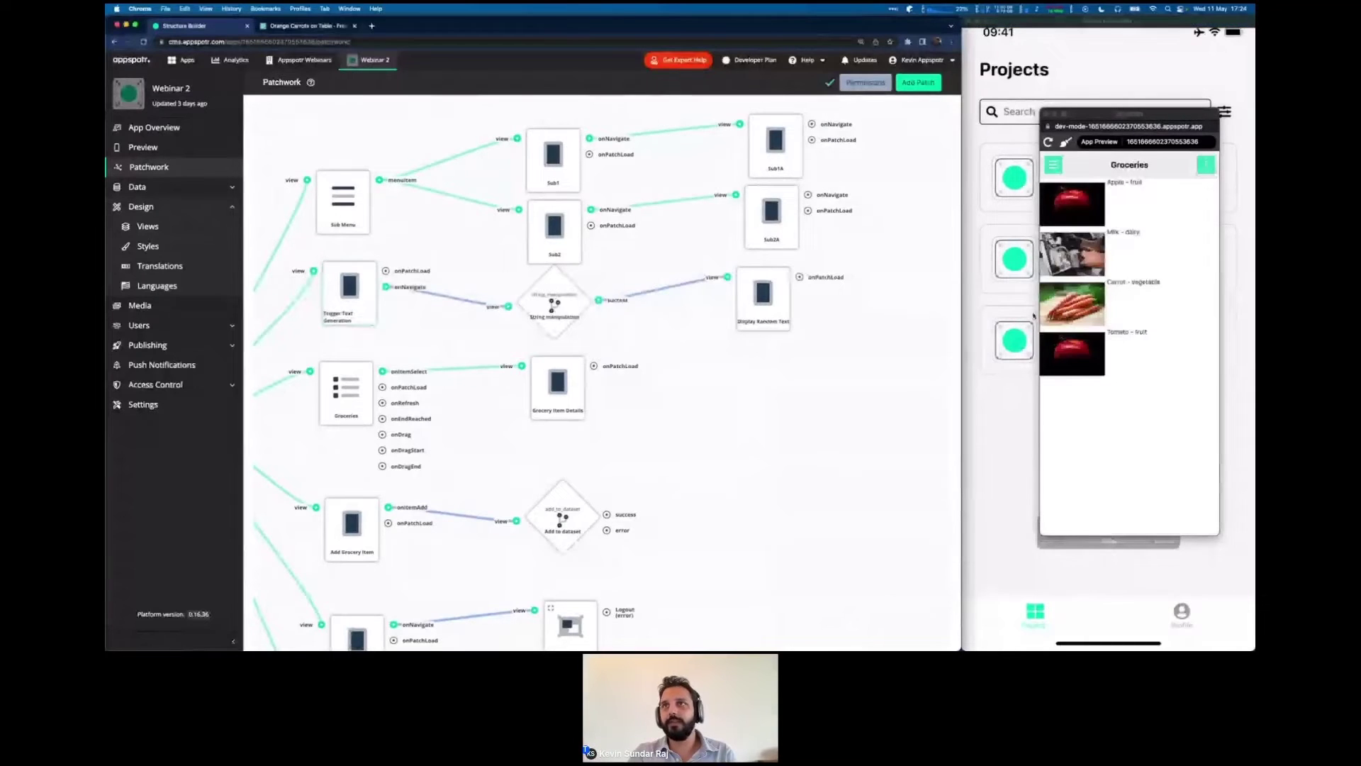
{"action": "left_click", "coordinate": [1053, 165]}
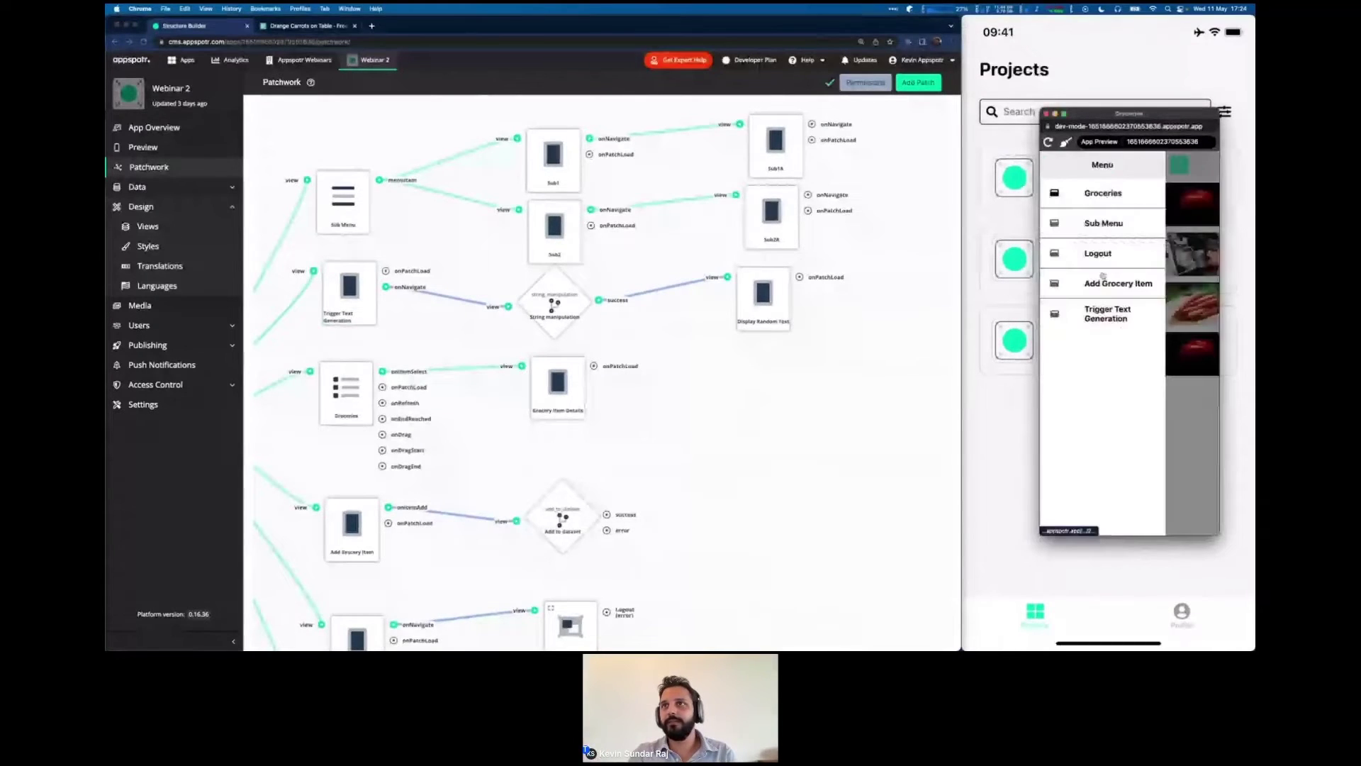
{"action": "left_click", "coordinate": [1104, 314]}
{"action": "left_click", "coordinate": [1082, 193]}
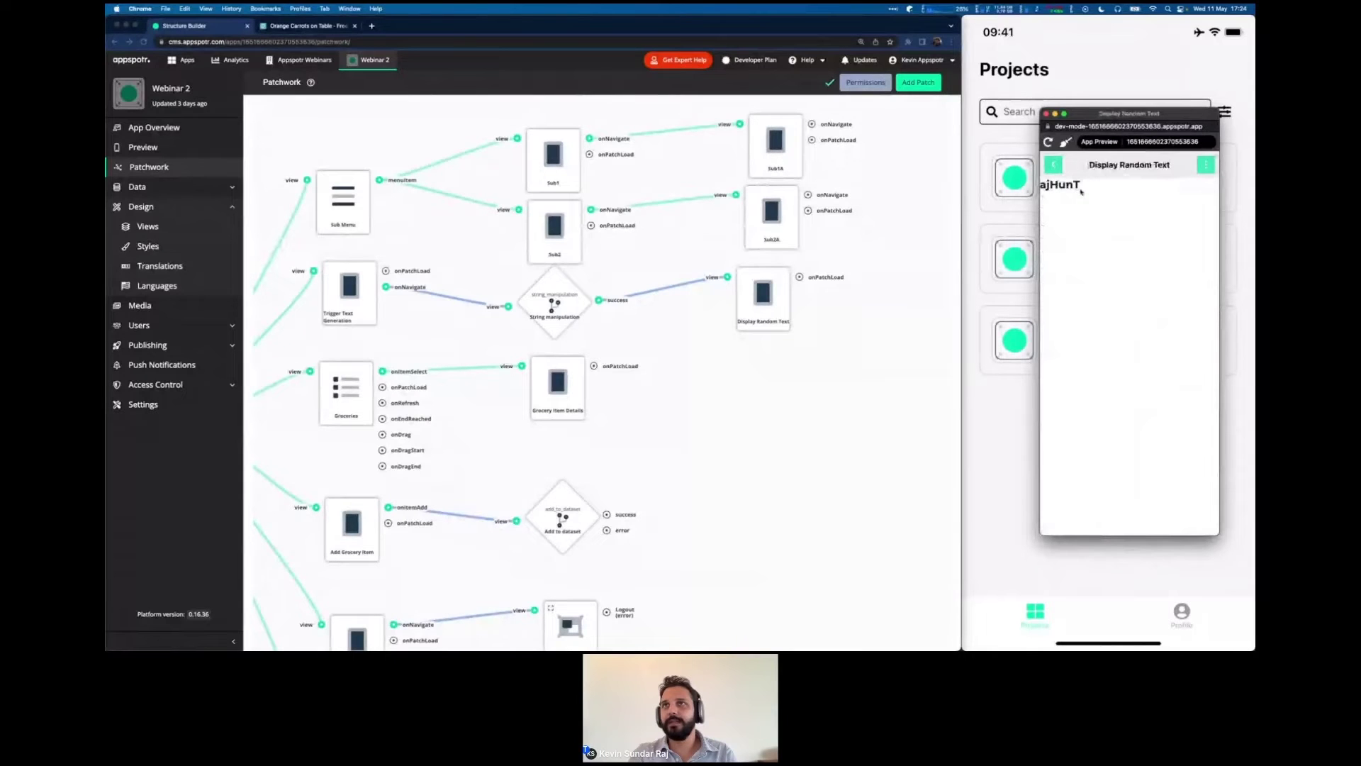
Repeat the test in the preview several times, running Navigate and returning to Trigger Text Generation after each generated text.
{"action": "left_click", "coordinate": [1054, 165]}
{"action": "left_click", "coordinate": [1073, 189]}
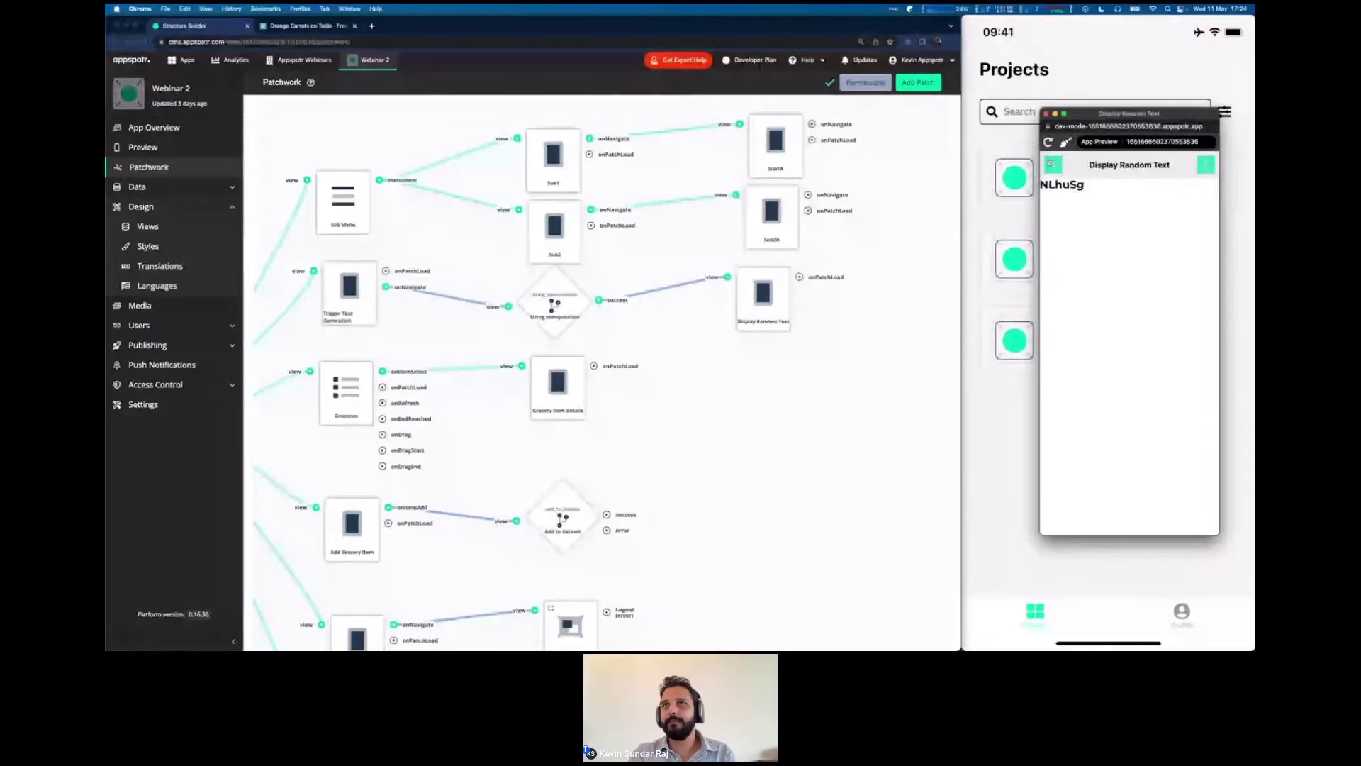
{"action": "left_click", "coordinate": [1054, 164]}
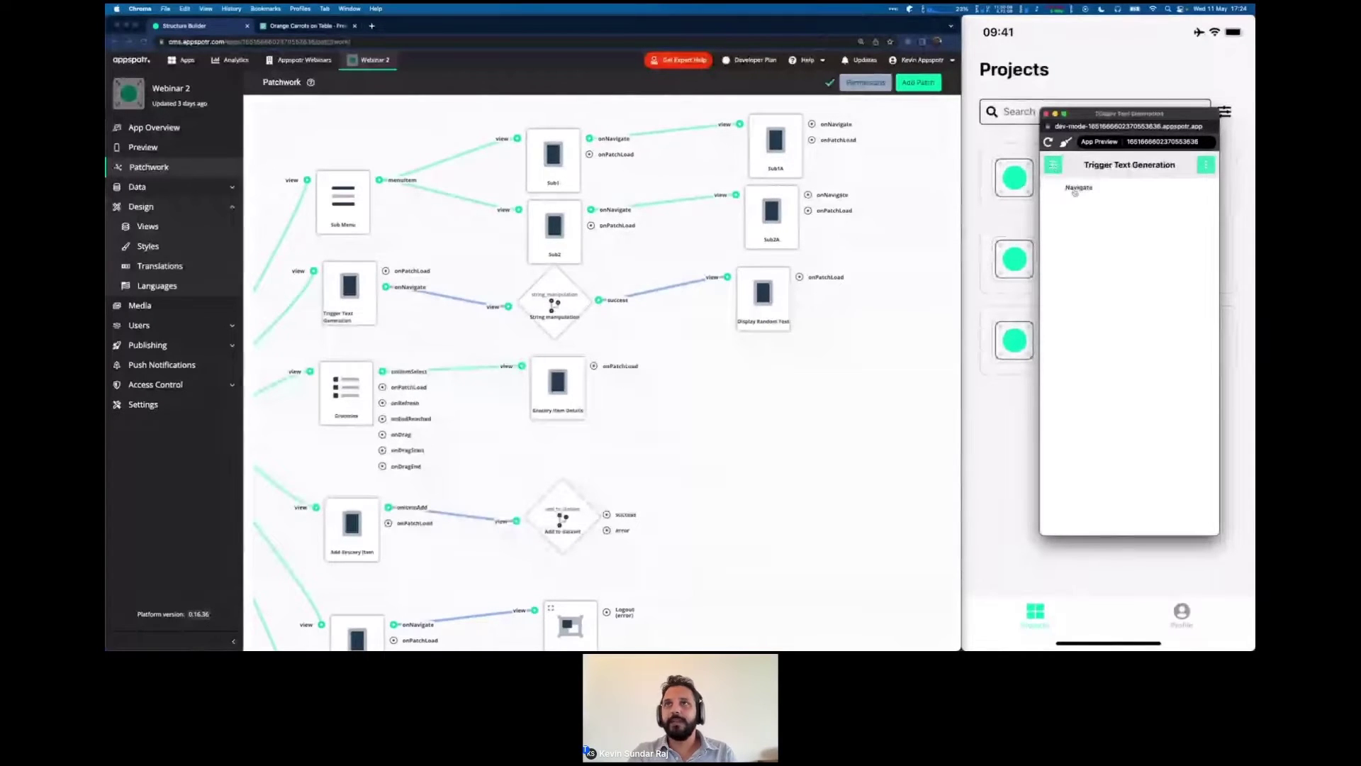
{"action": "left_click", "coordinate": [1075, 189]}
{"action": "left_click", "coordinate": [1054, 166]}
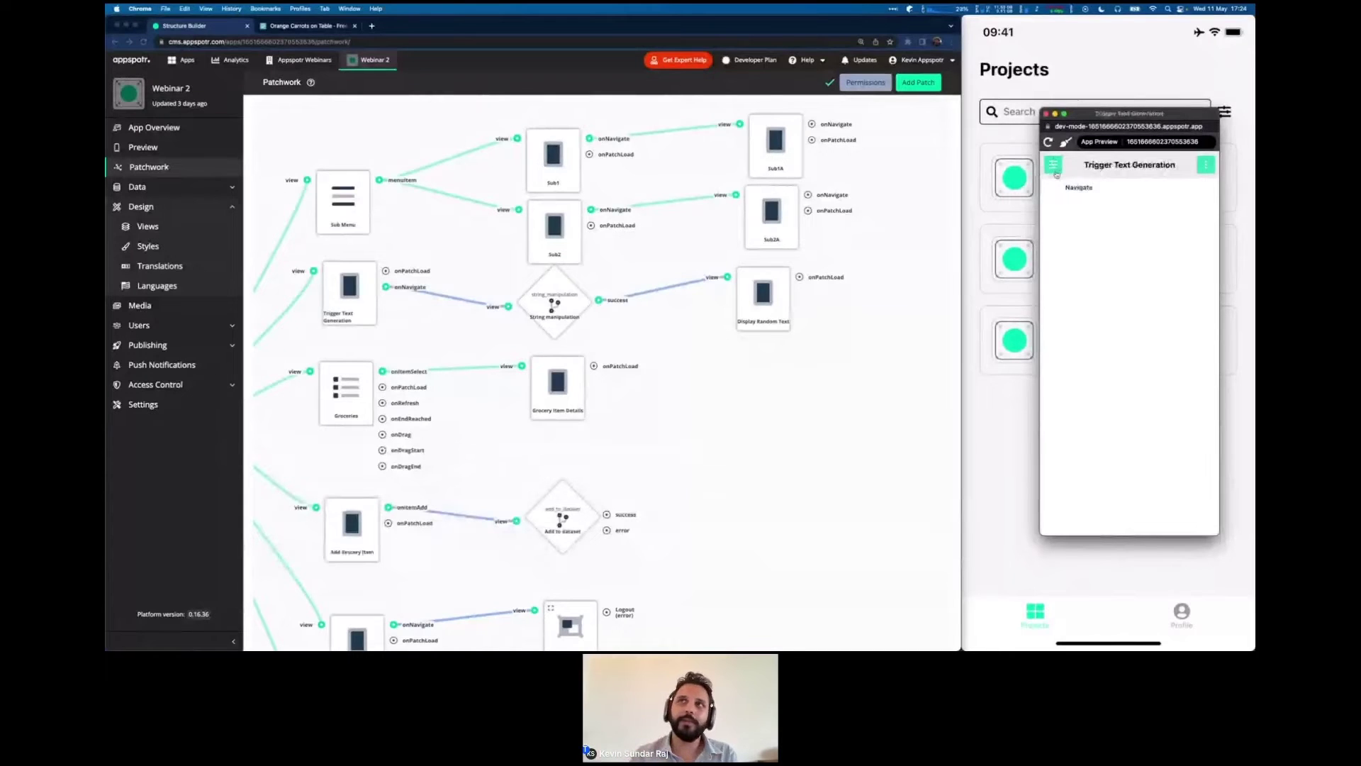
{"action": "left_click", "coordinate": [1074, 188]}
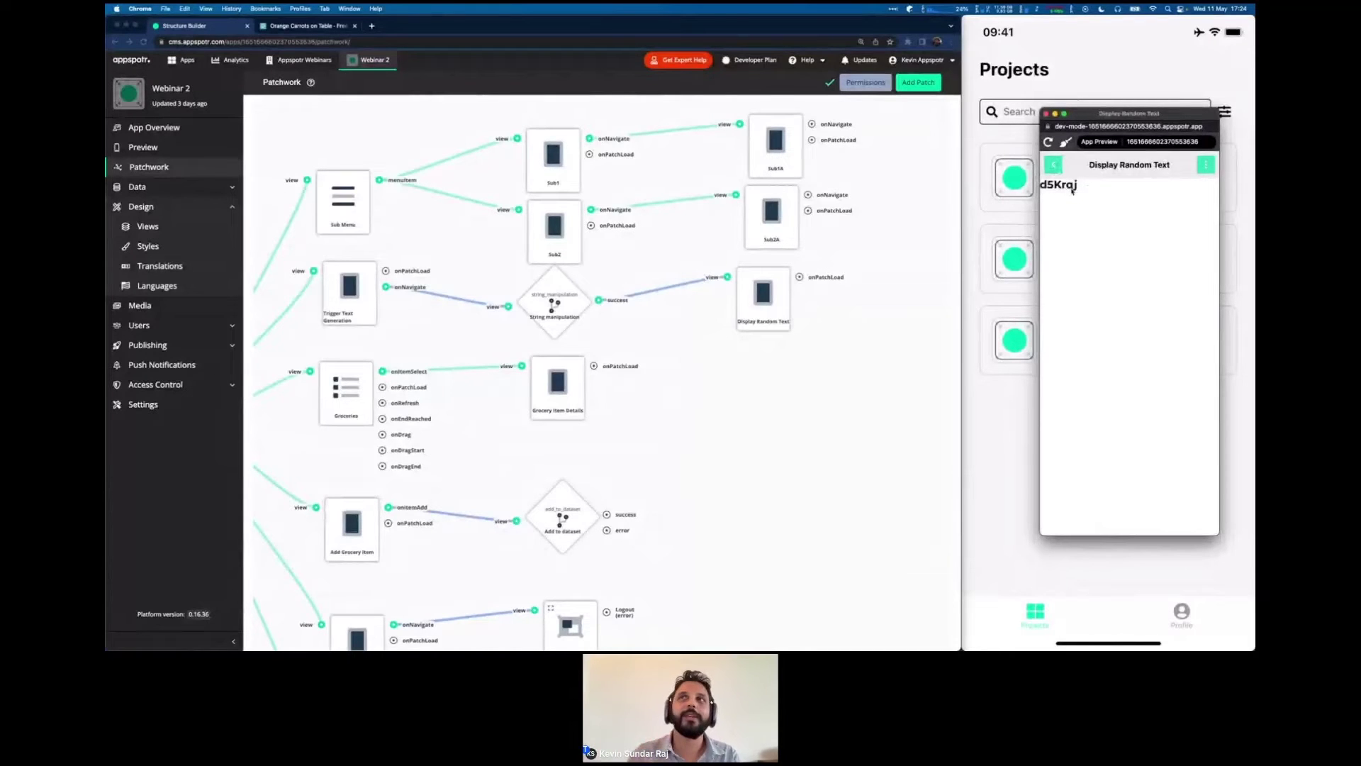
{"action": "left_click", "coordinate": [1055, 166]}
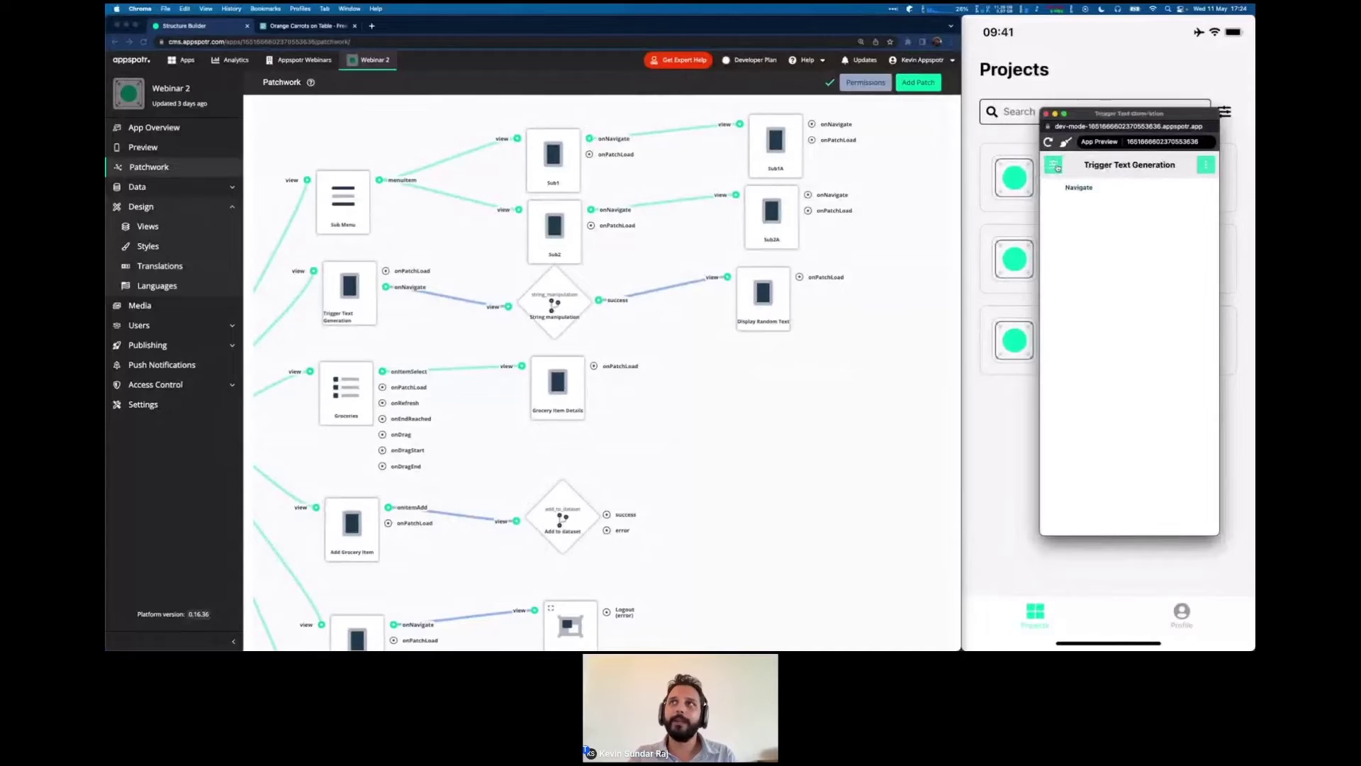
{"action": "left_click", "coordinate": [1074, 189]}
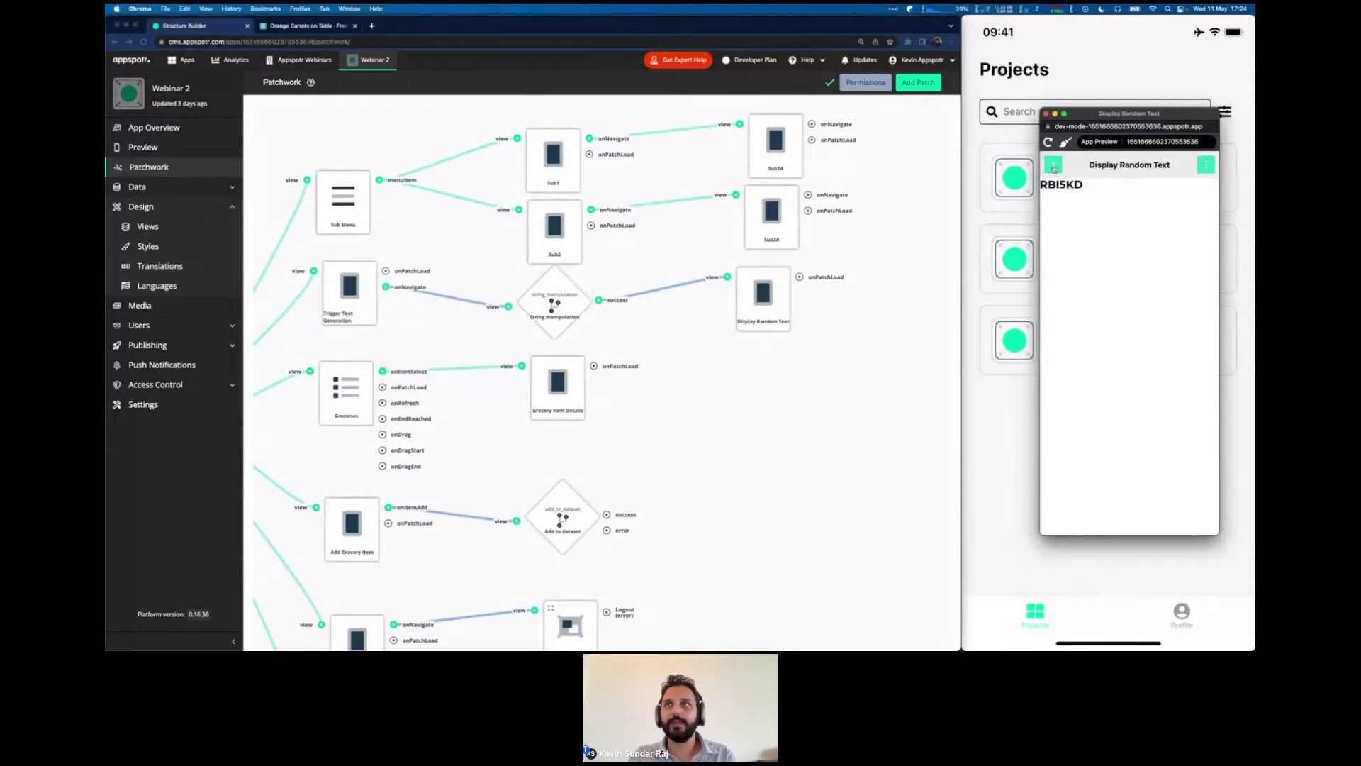
{"action": "left_click", "coordinate": [1054, 168]}
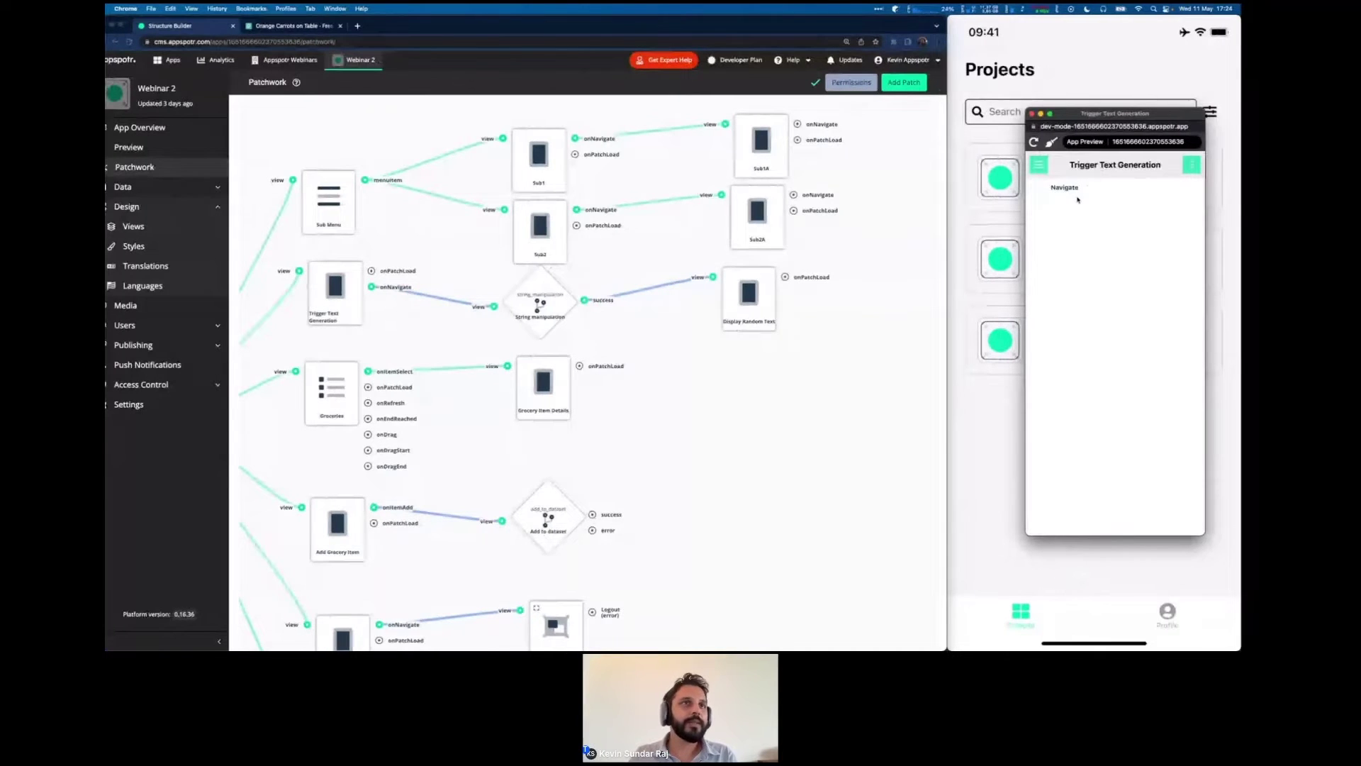
Switch to the presentation, advance to the "Let's build (2/2)" slide on the Random Number Generator, and return to the Patchwork.
{"action": "key", "text": "ctrl+Right"}
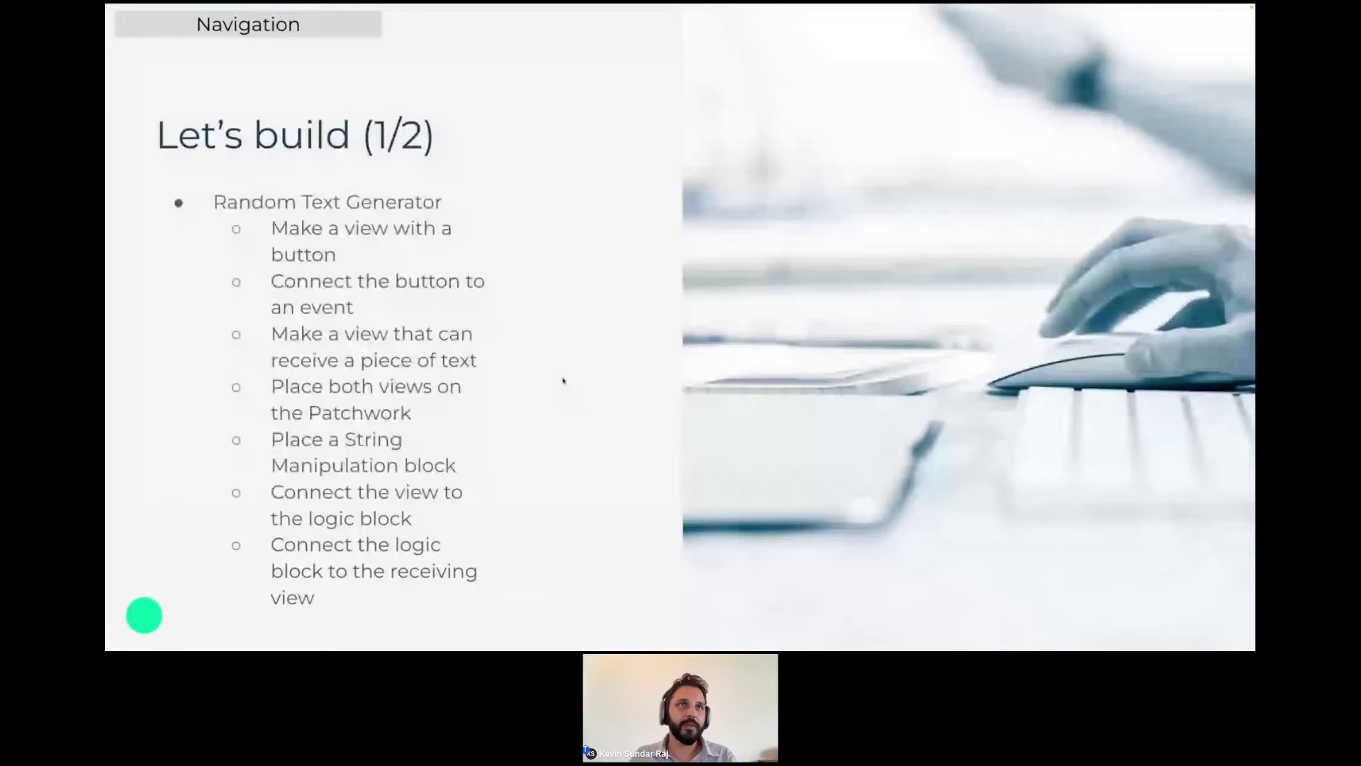
{"action": "key", "text": "Right"}
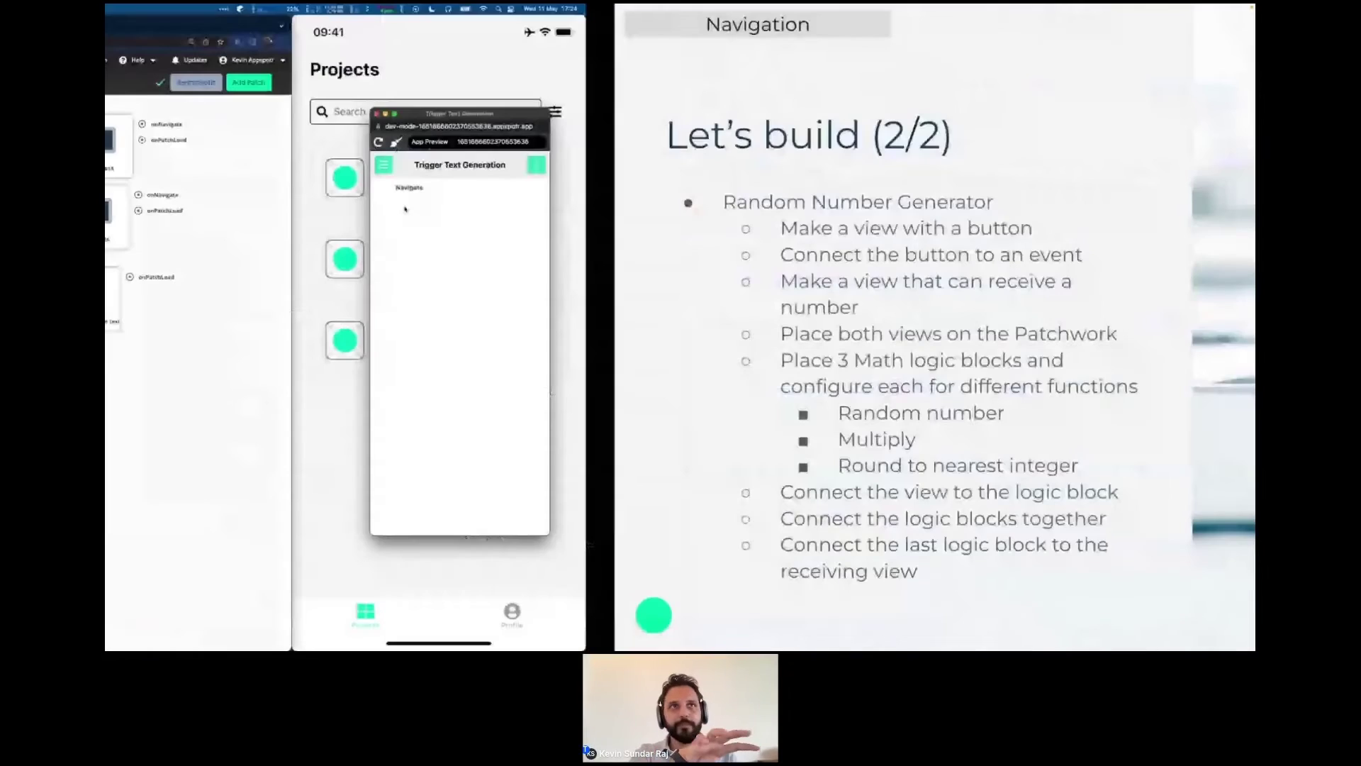
{"action": "key", "text": "ctrl+Left"}
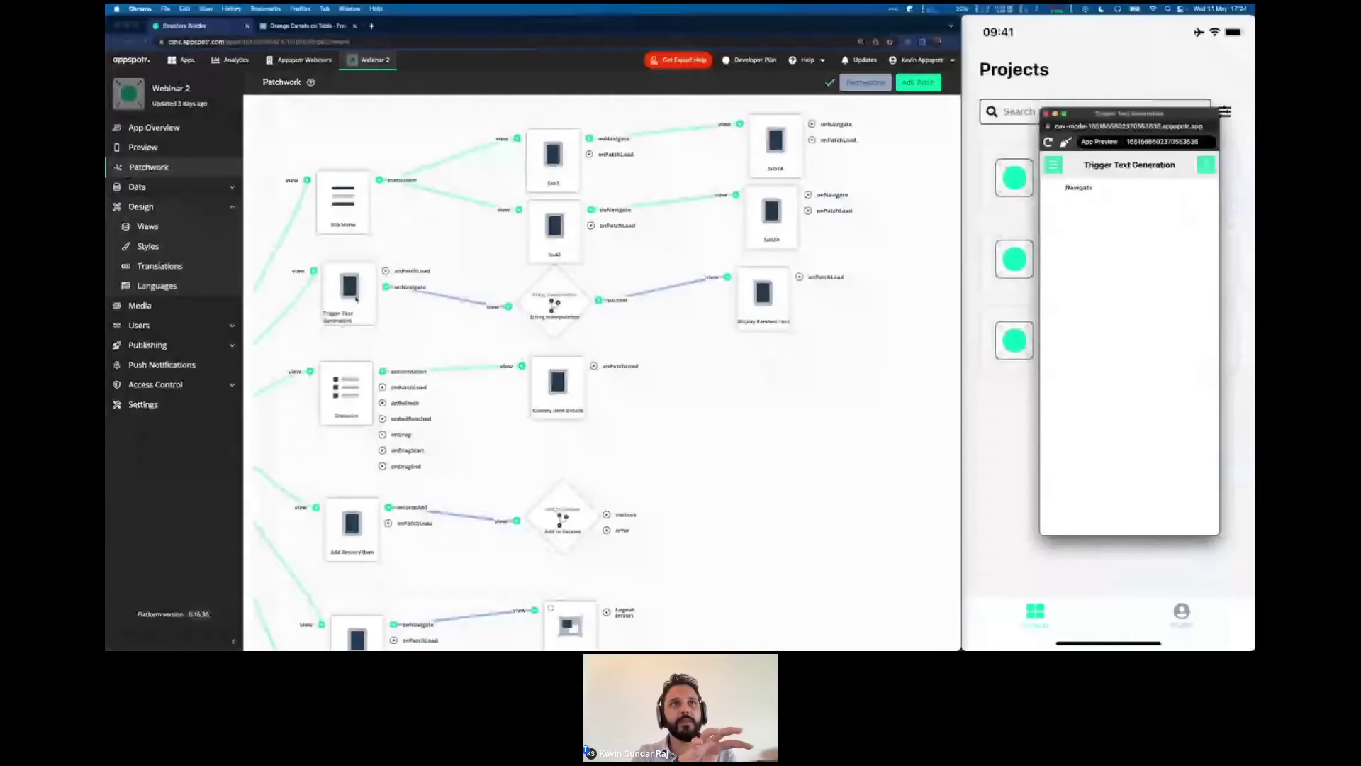
{"action": "left_click", "coordinate": [356, 298]}
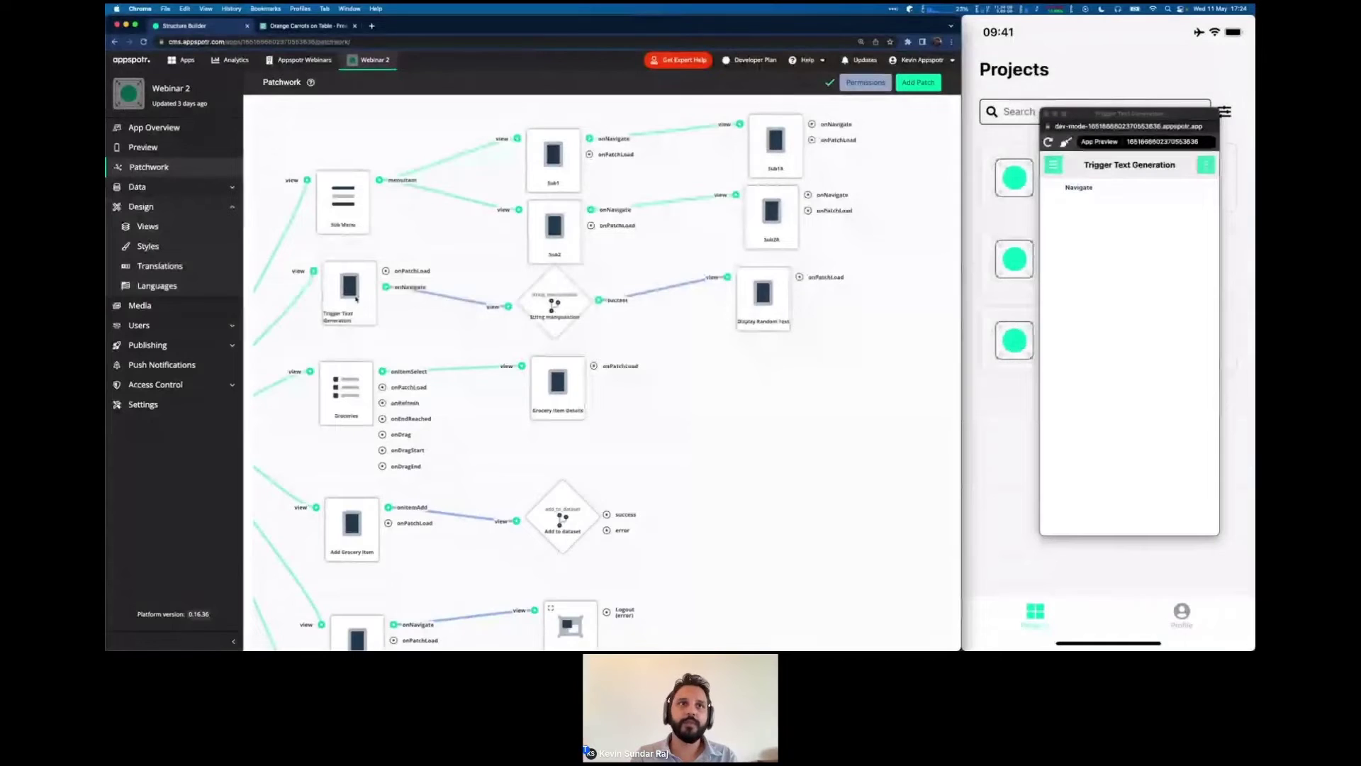
Shift the Add Grocery Item and Groceries patches, with their connected patches, downward to free space below Trigger Text Generation.
{"action": "left_click_drag", "start_coordinate": [492, 467], "coordinate": [530, 401]}
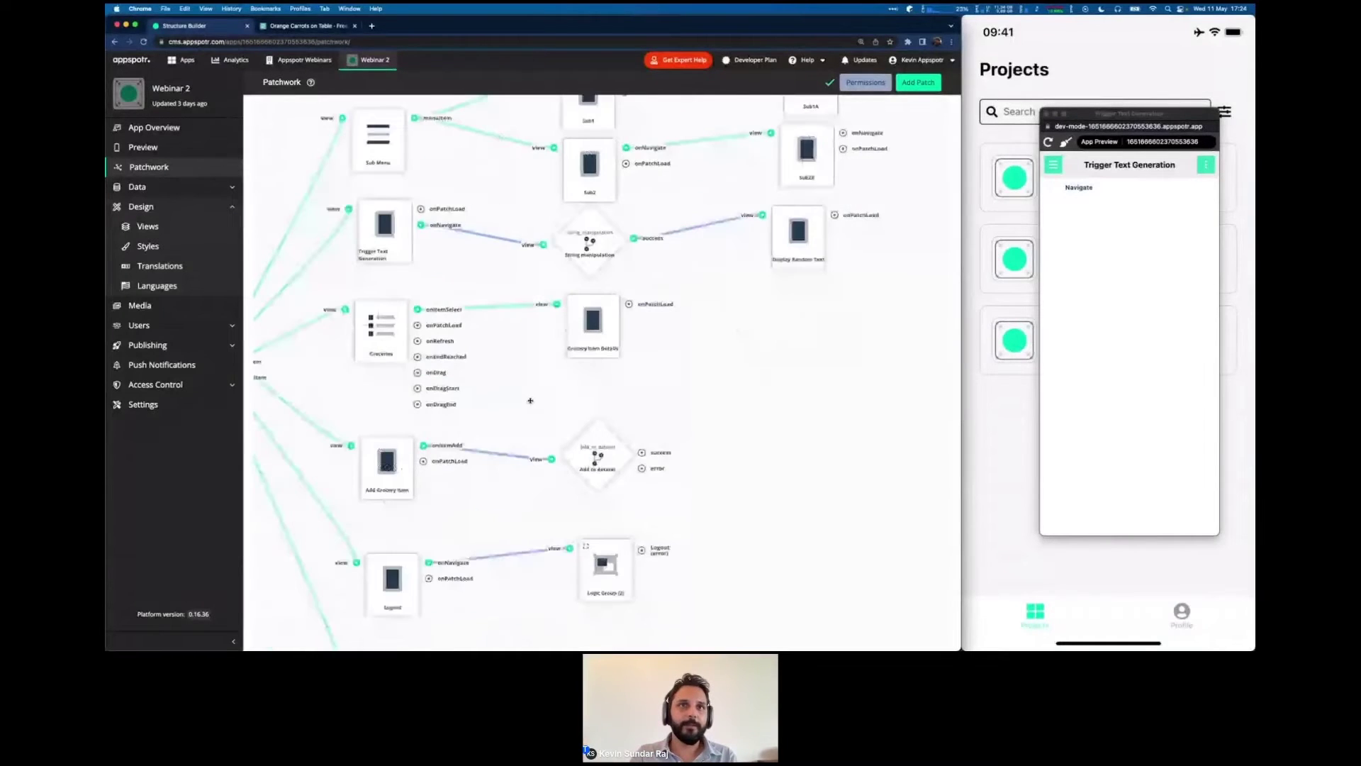
{"action": "left_click", "coordinate": [415, 460]}
{"action": "left_click_drag", "start_coordinate": [415, 460], "coordinate": [419, 491]}
{"action": "left_click_drag", "start_coordinate": [616, 434], "coordinate": [622, 482]}
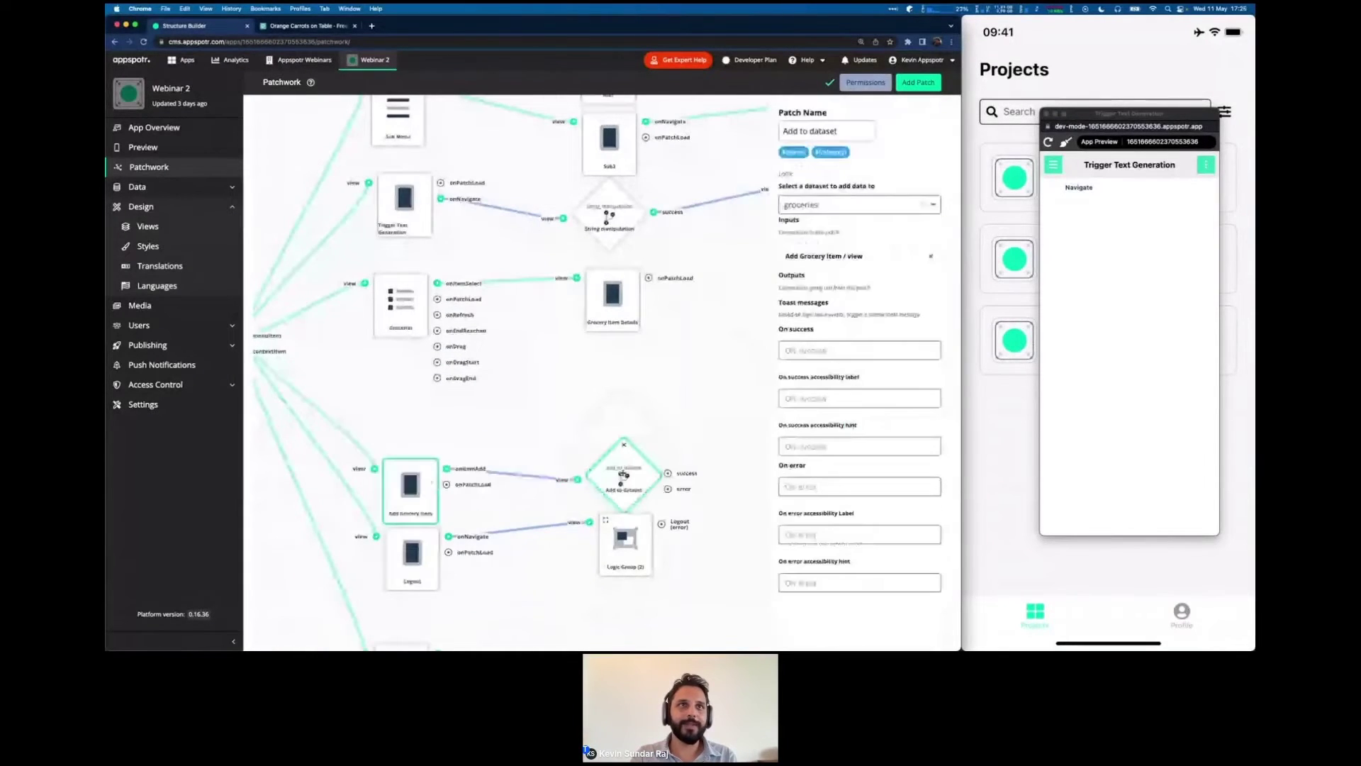
{"action": "left_click_drag", "start_coordinate": [394, 319], "coordinate": [403, 403]}
{"action": "left_click_drag", "start_coordinate": [606, 314], "coordinate": [615, 401]}
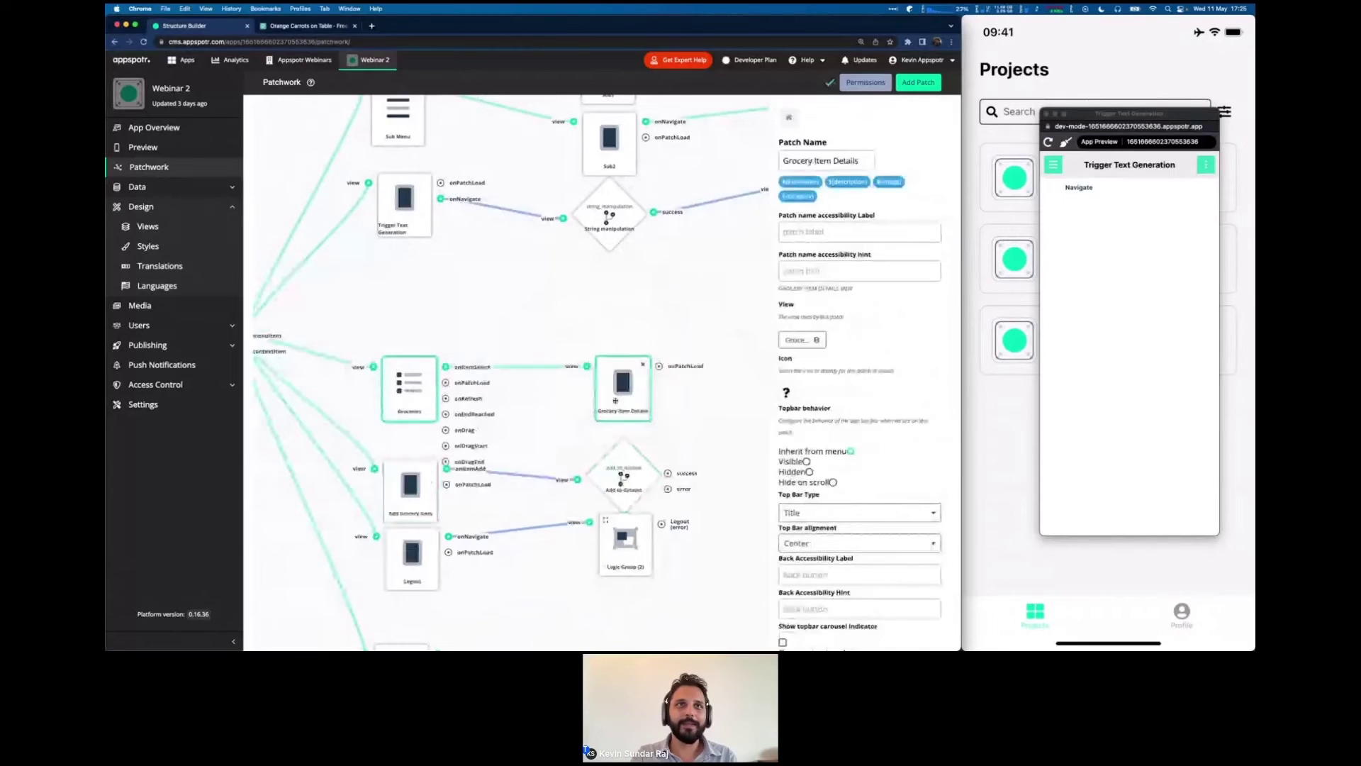
Add a MyButtonScreen view patch to the patchwork and place it between Trigger Text Generation and Groceries.
{"action": "left_click_drag", "start_coordinate": [507, 304], "coordinate": [552, 355]}
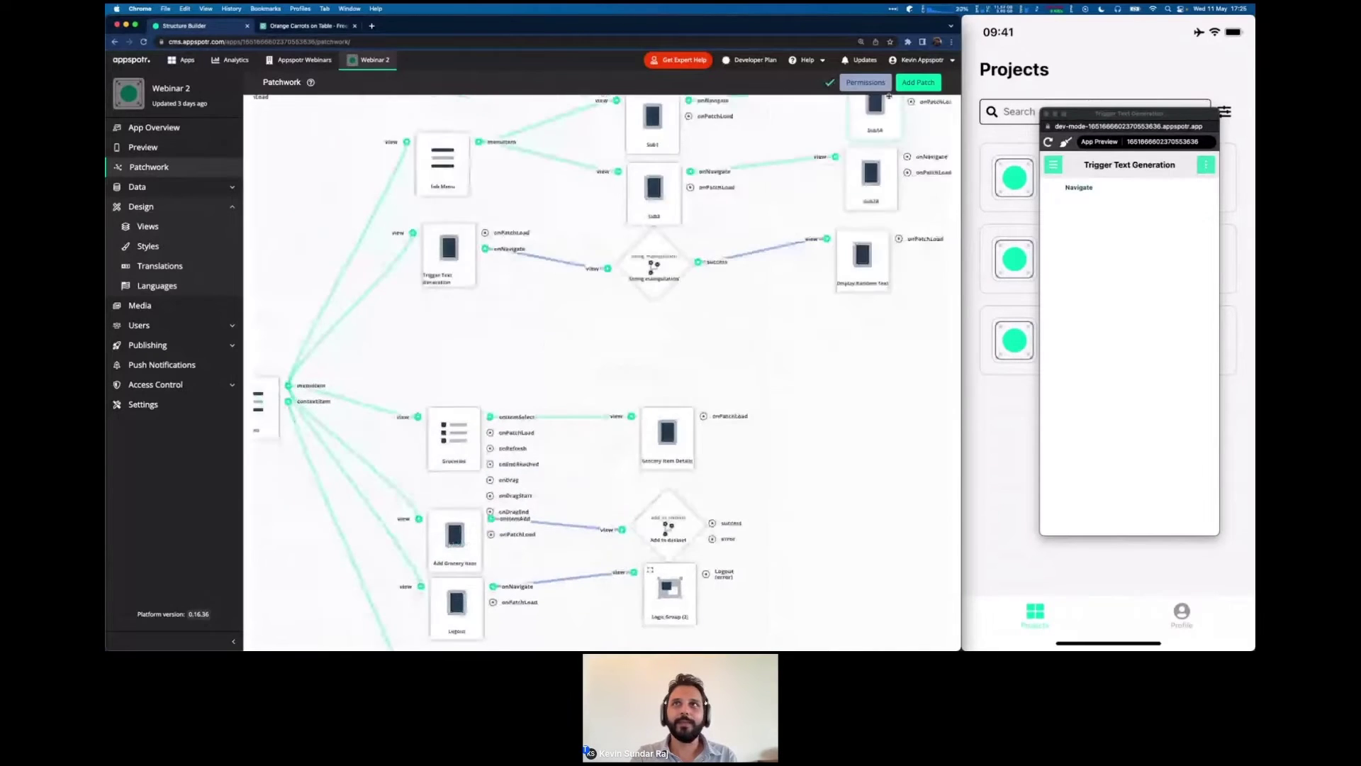
{"action": "left_click", "coordinate": [919, 82]}
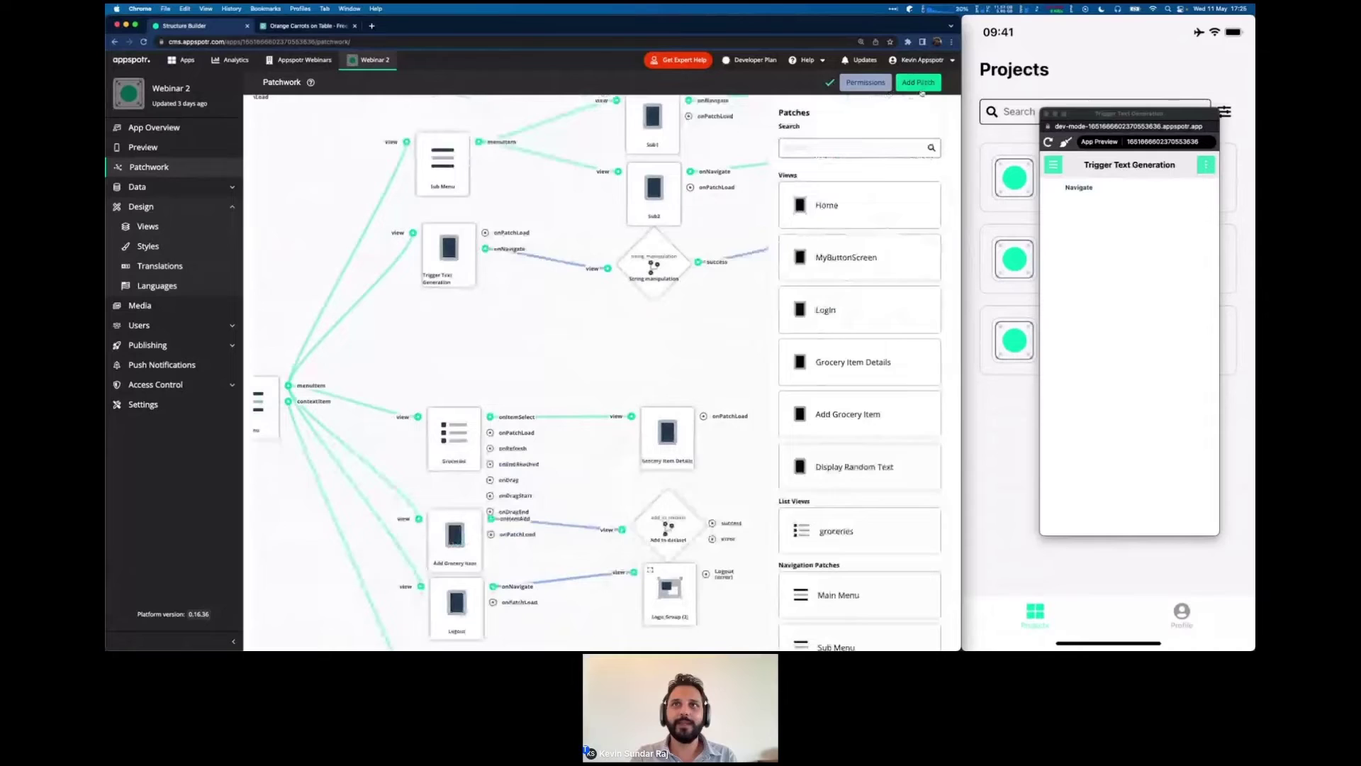
{"action": "left_click", "coordinate": [846, 256]}
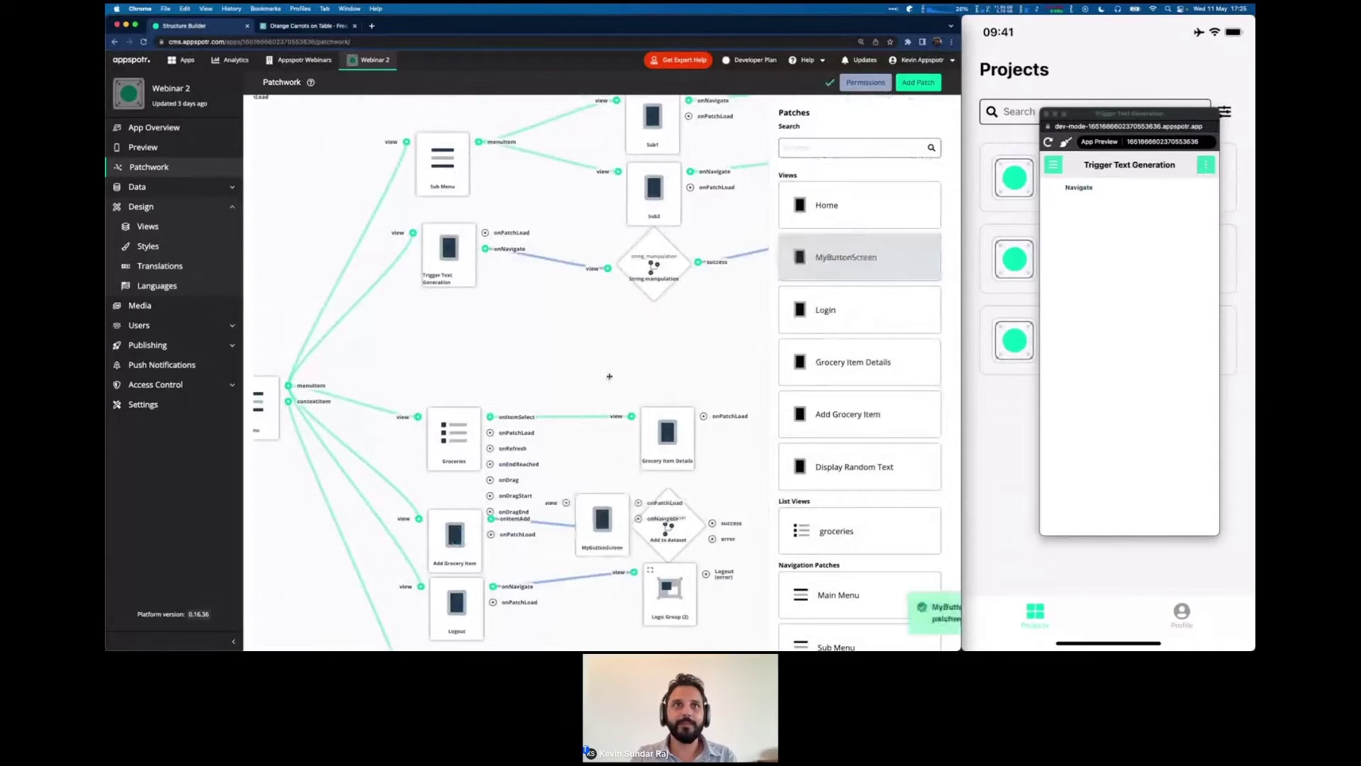
{"action": "left_click", "coordinate": [613, 514]}
{"action": "left_click_drag", "start_coordinate": [613, 514], "coordinate": [465, 333]}
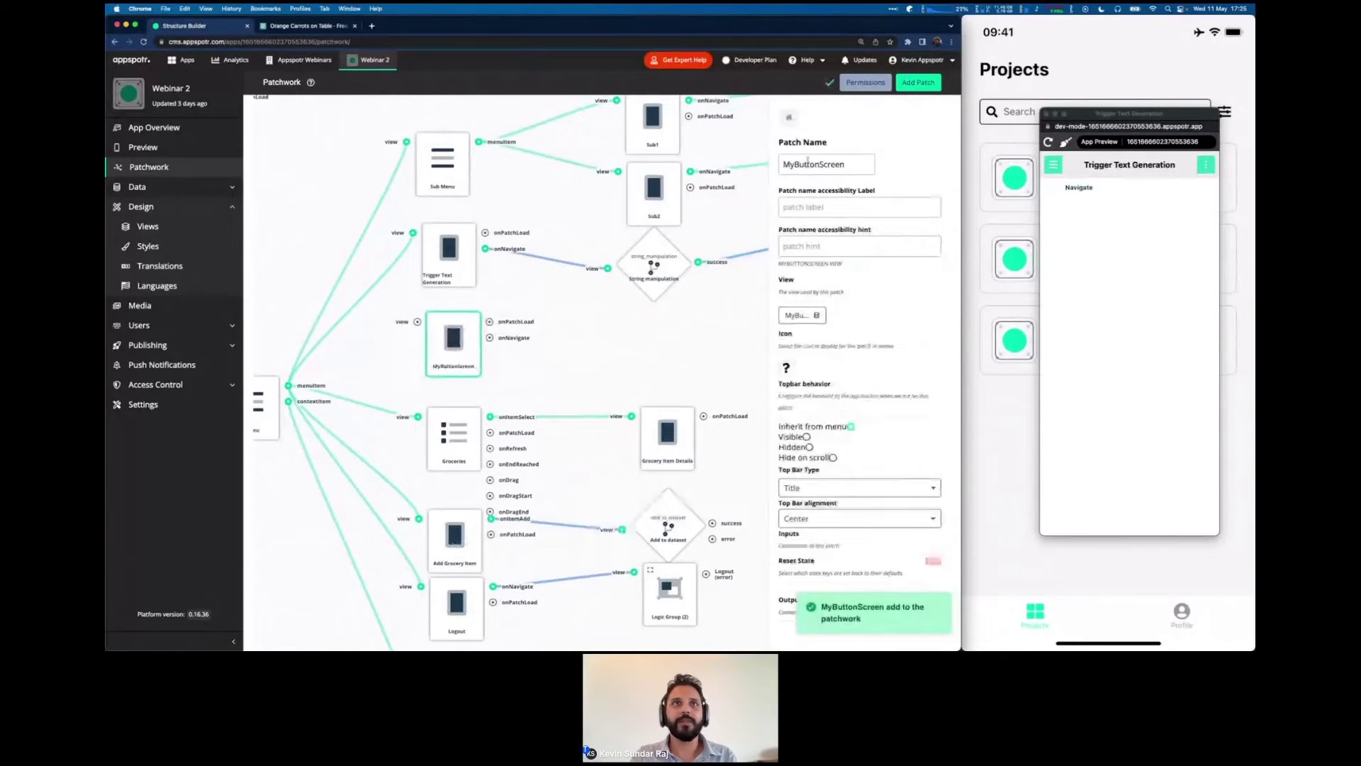
Rename the new MyButtonScreen patch as "Trigger Number Generation".
{"action": "double_click", "coordinate": [808, 162]}
{"action": "type", "text": "Trigger"}
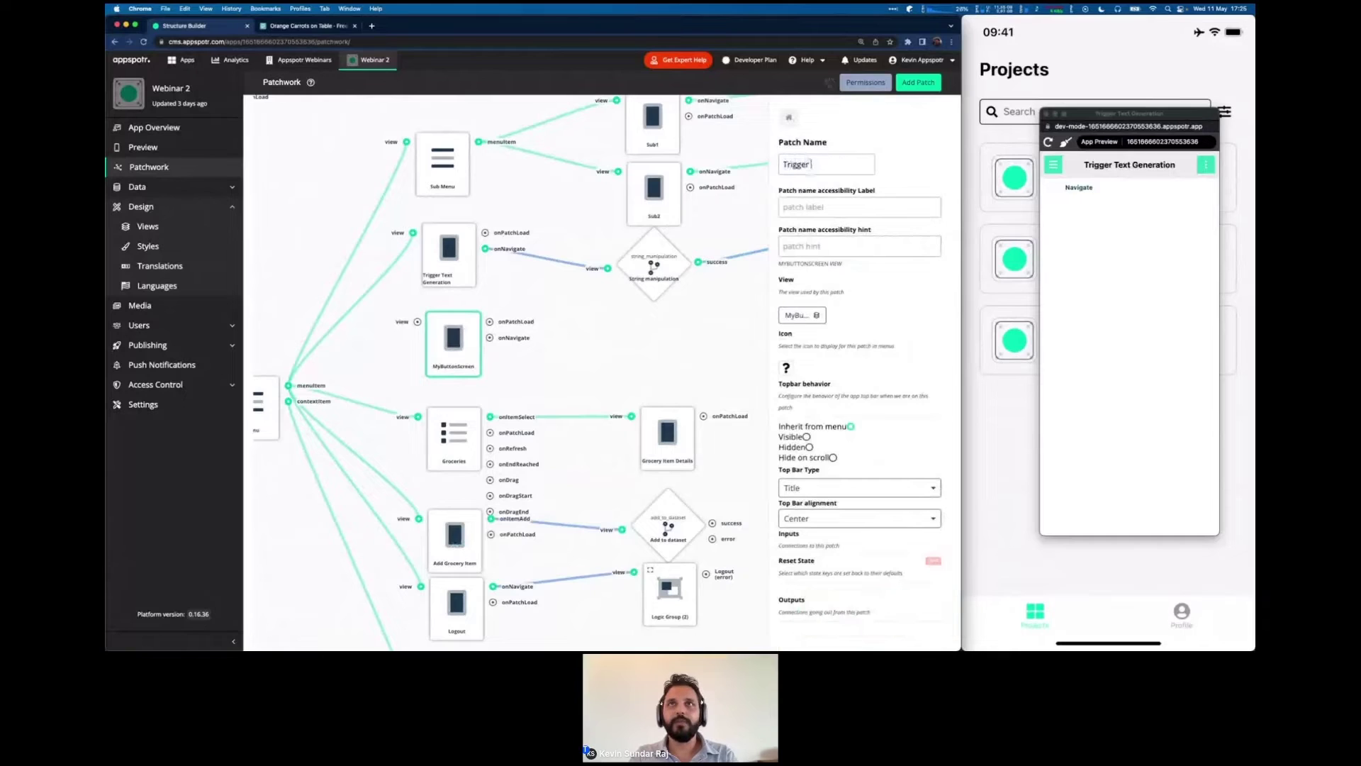
{"action": "type", "text": " Num"}
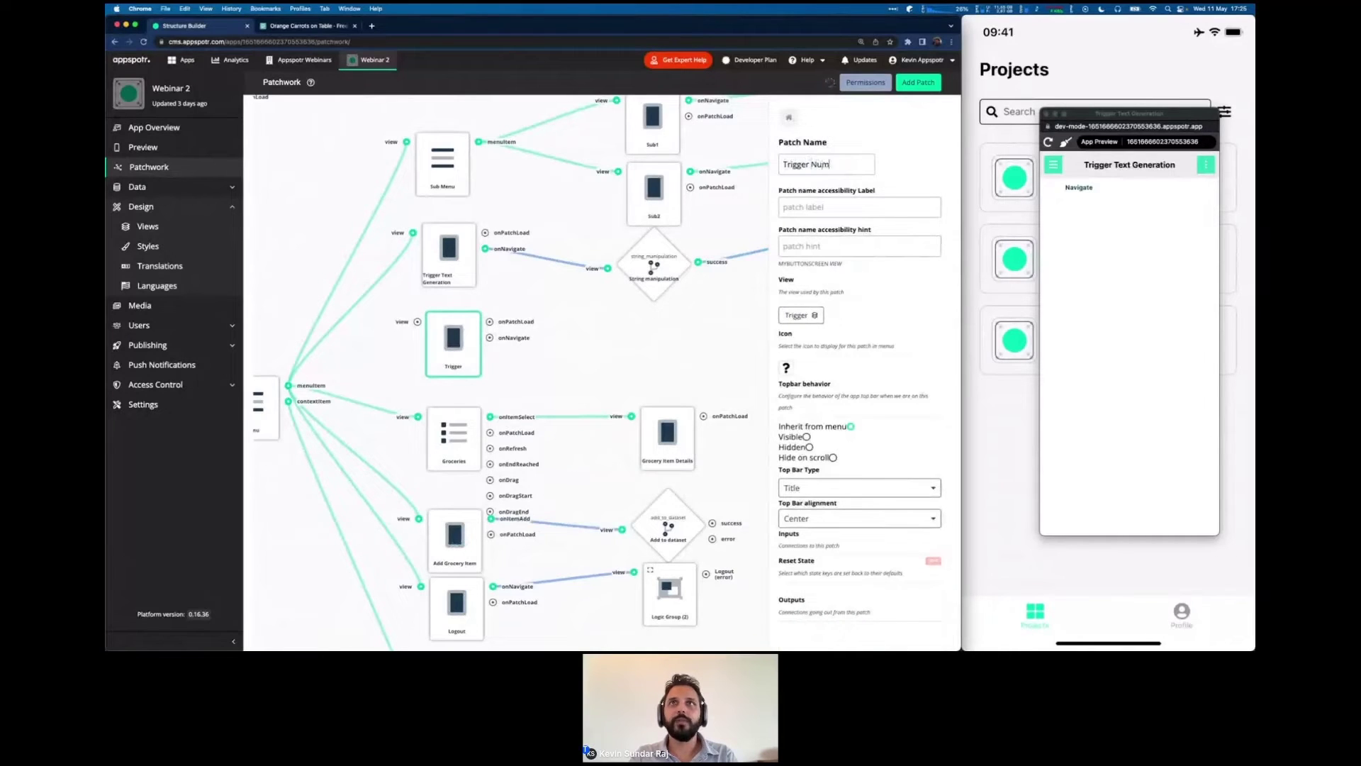
{"action": "type", "text": "ber Generation"}
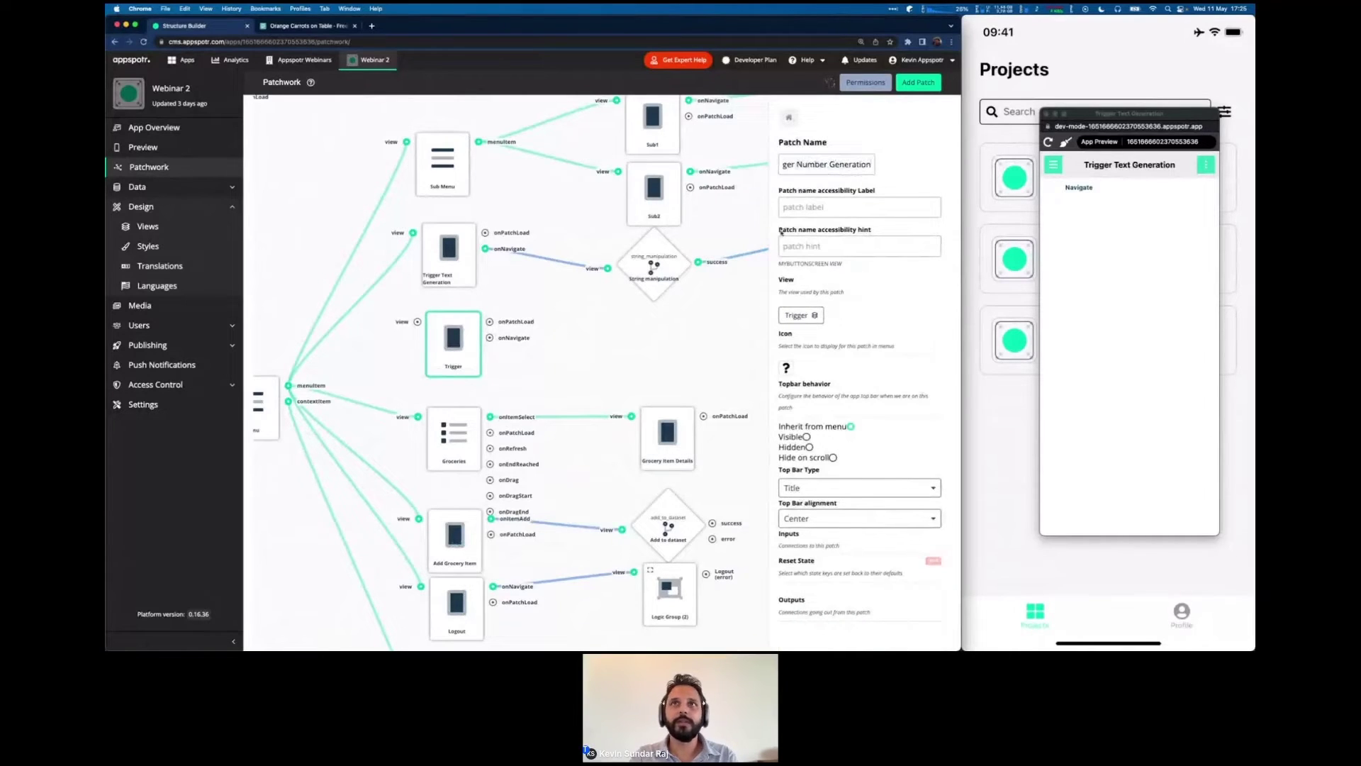
{"action": "left_click", "coordinate": [396, 357]}
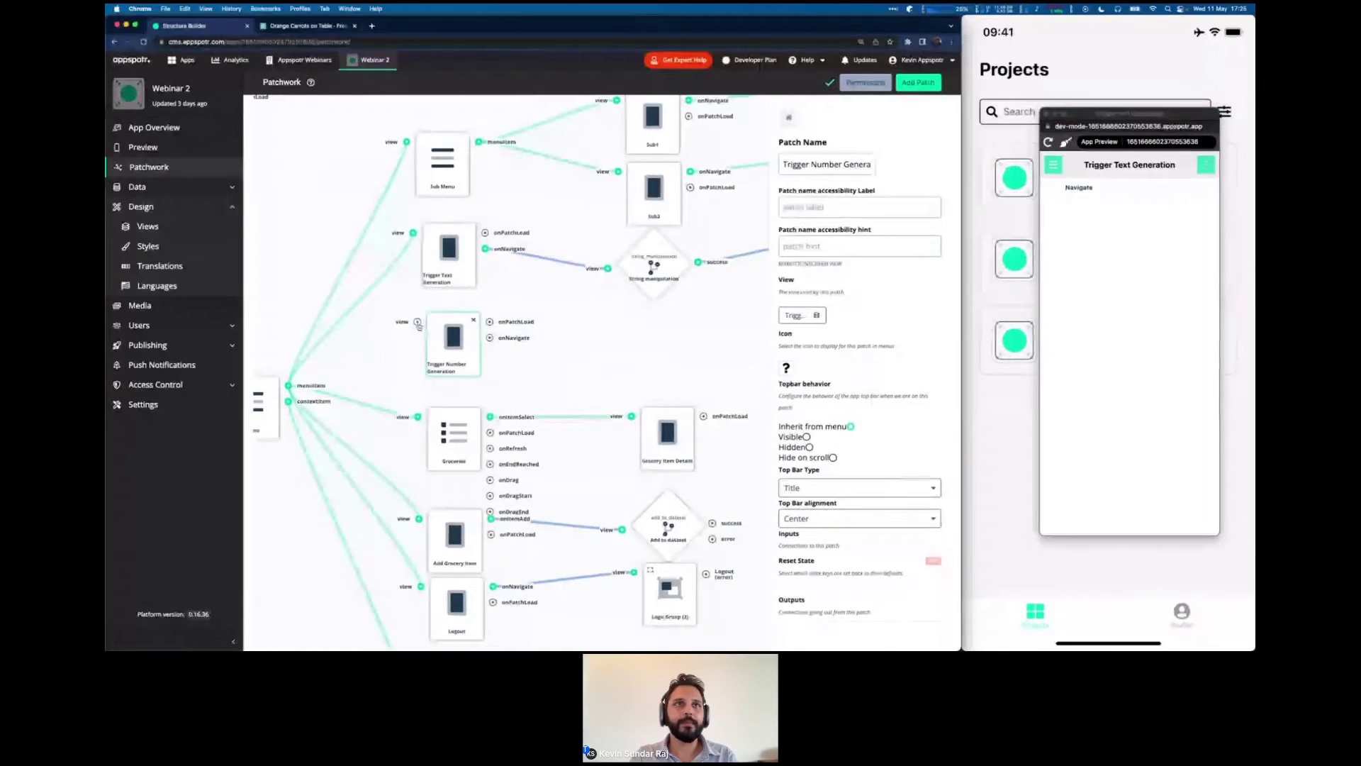
Connect the Menu patch's menuItem output to the view input of Trigger Number Generation.
{"action": "left_click_drag", "start_coordinate": [418, 322], "coordinate": [288, 386]}
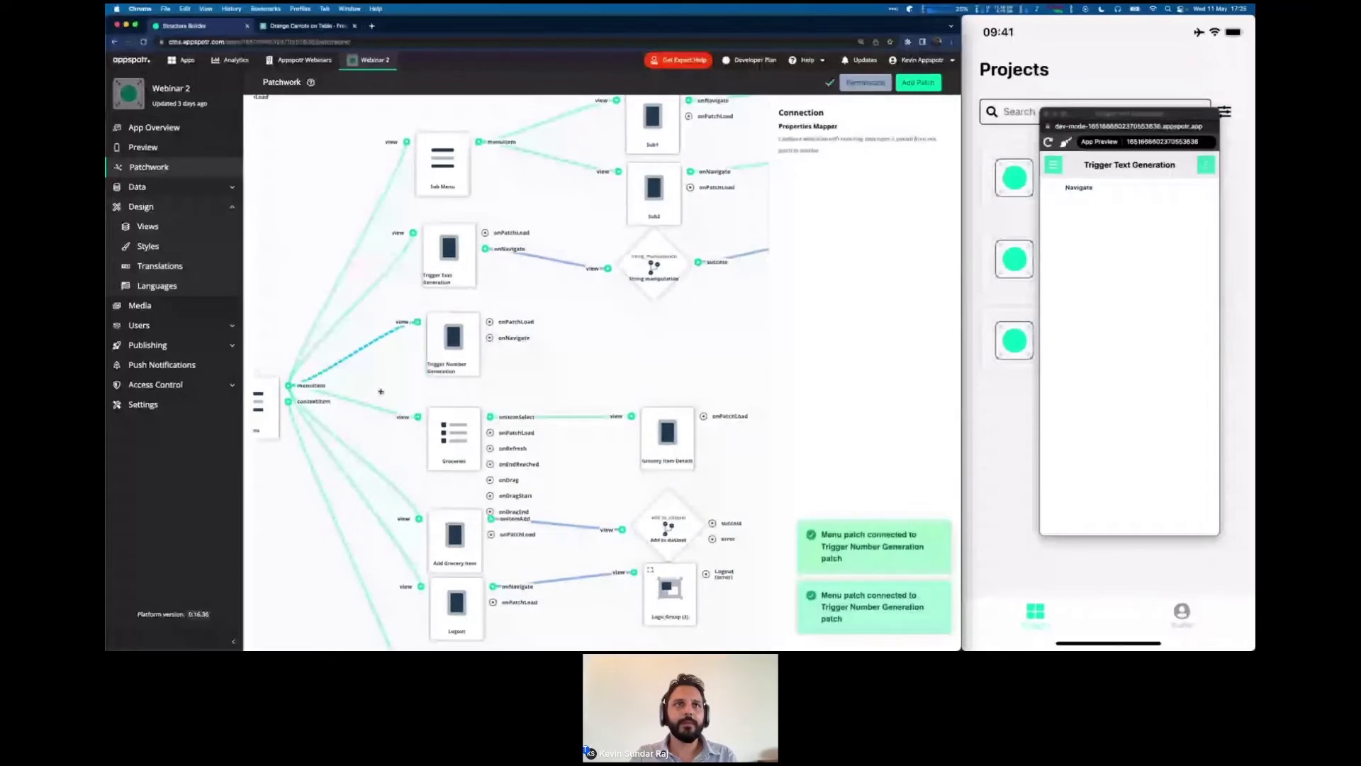
{"action": "left_click_drag", "start_coordinate": [584, 367], "coordinate": [339, 365]}
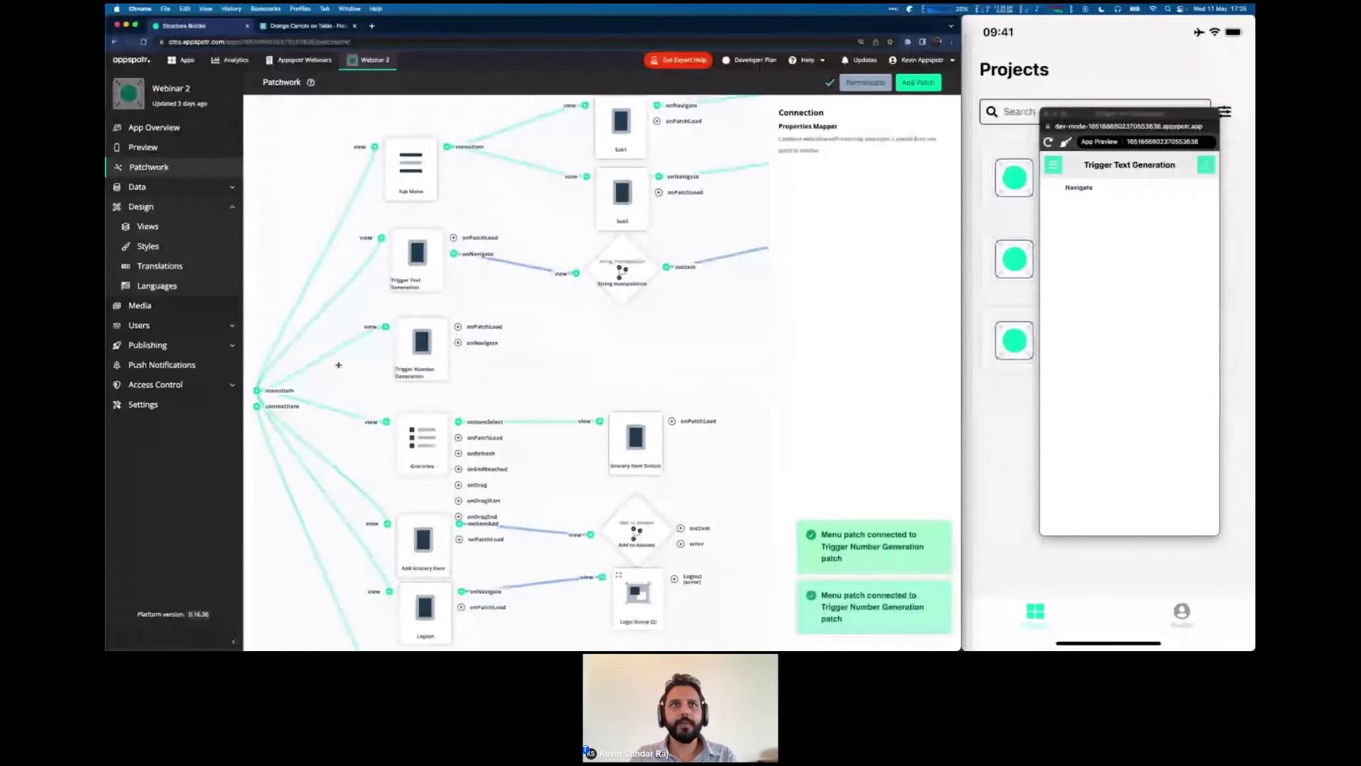
{"action": "left_click_drag", "start_coordinate": [560, 335], "coordinate": [526, 379]}
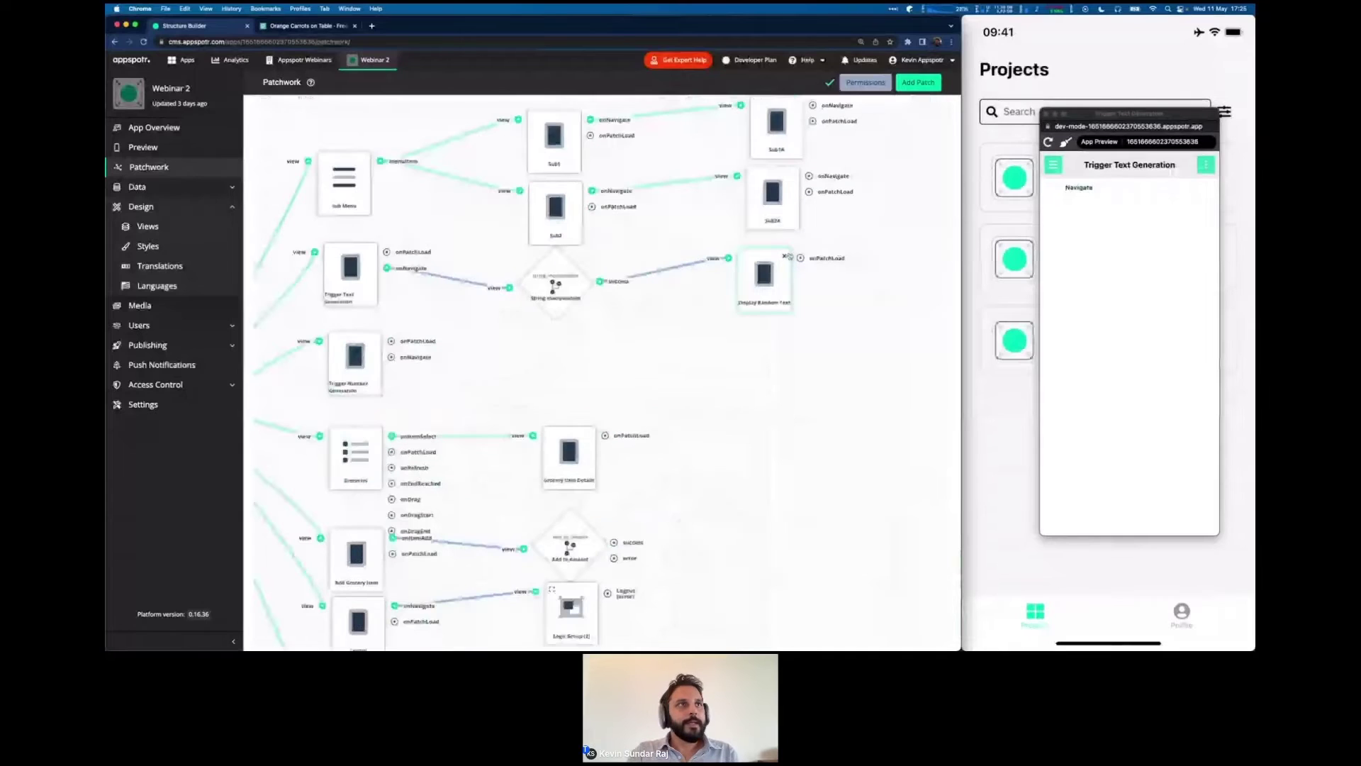
Duplicate the Display Random Text view within Webinar 2 under the name "Display Random Number".
{"action": "left_click", "coordinate": [198, 235]}
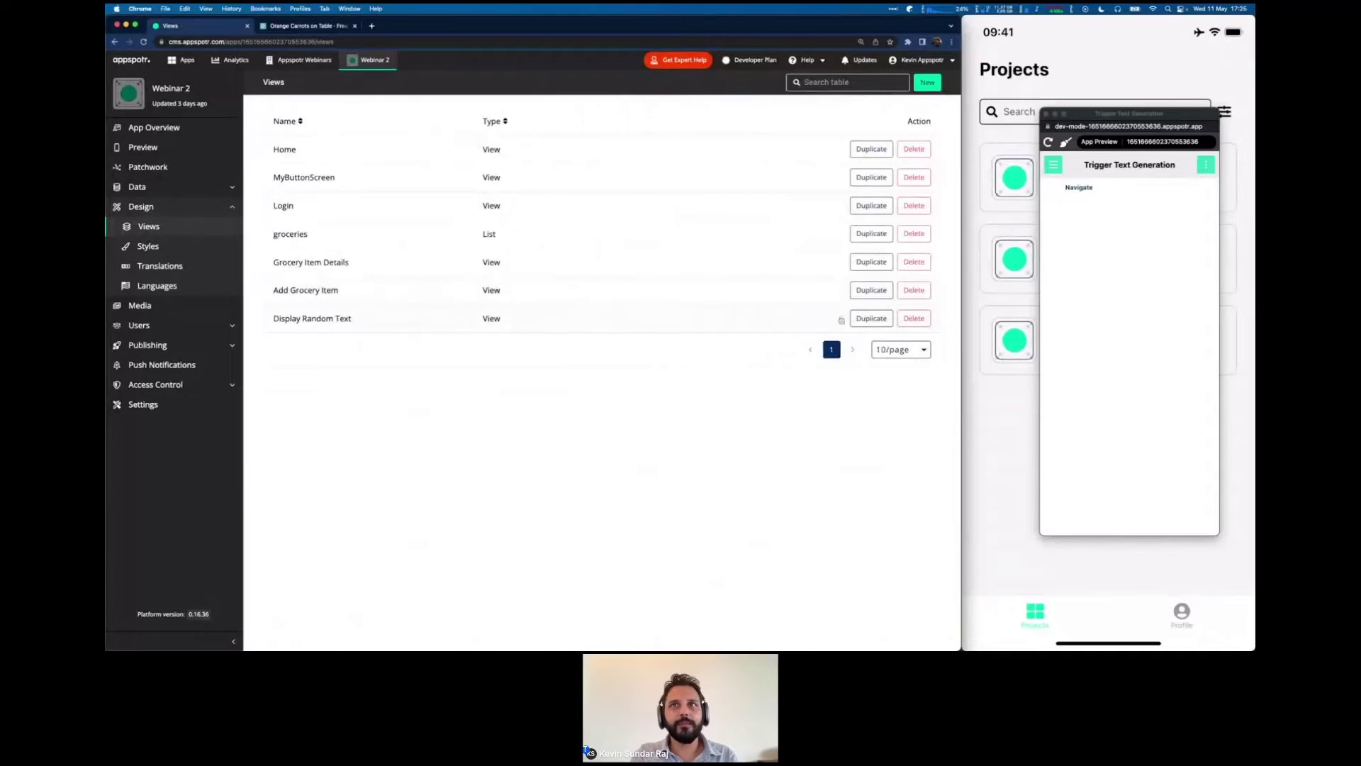
{"action": "left_click", "coordinate": [880, 319]}
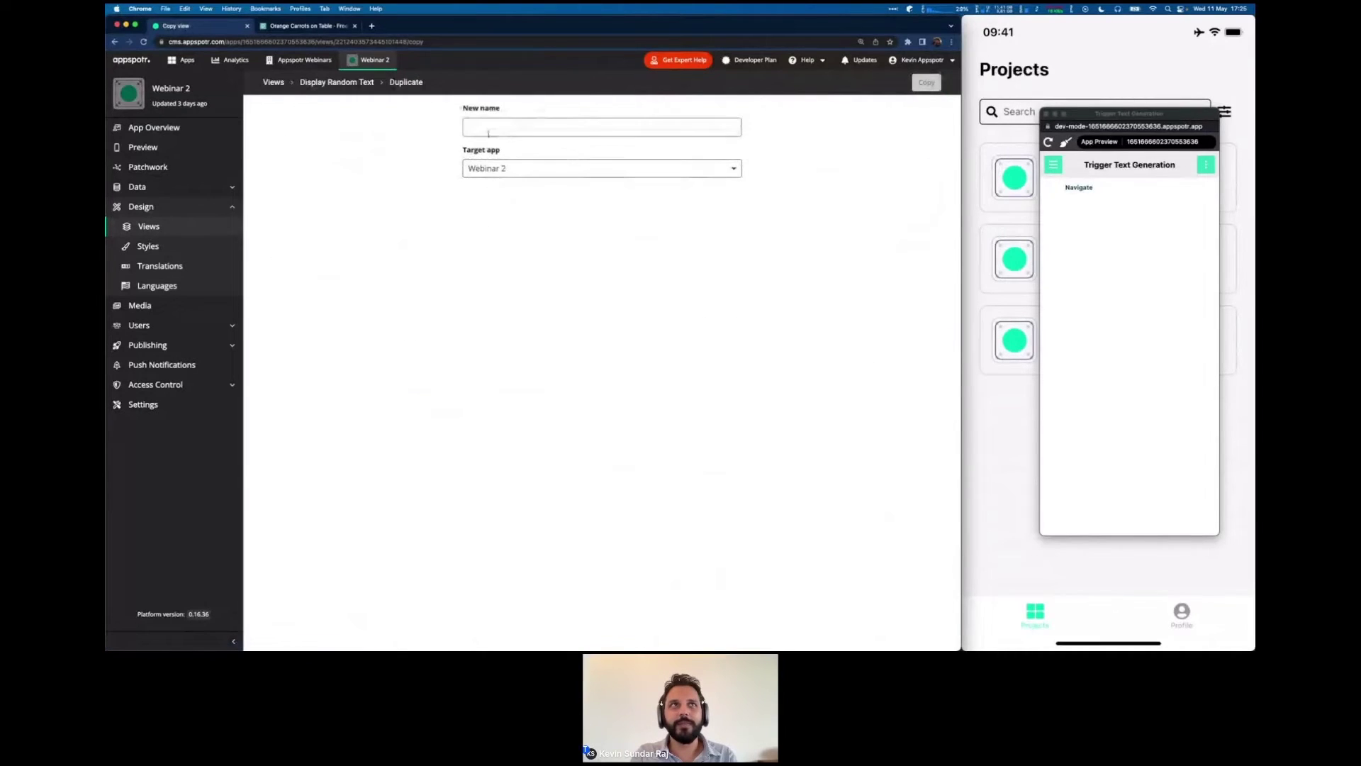
{"action": "left_click", "coordinate": [488, 134]}
{"action": "type", "text": "Display Ran"}
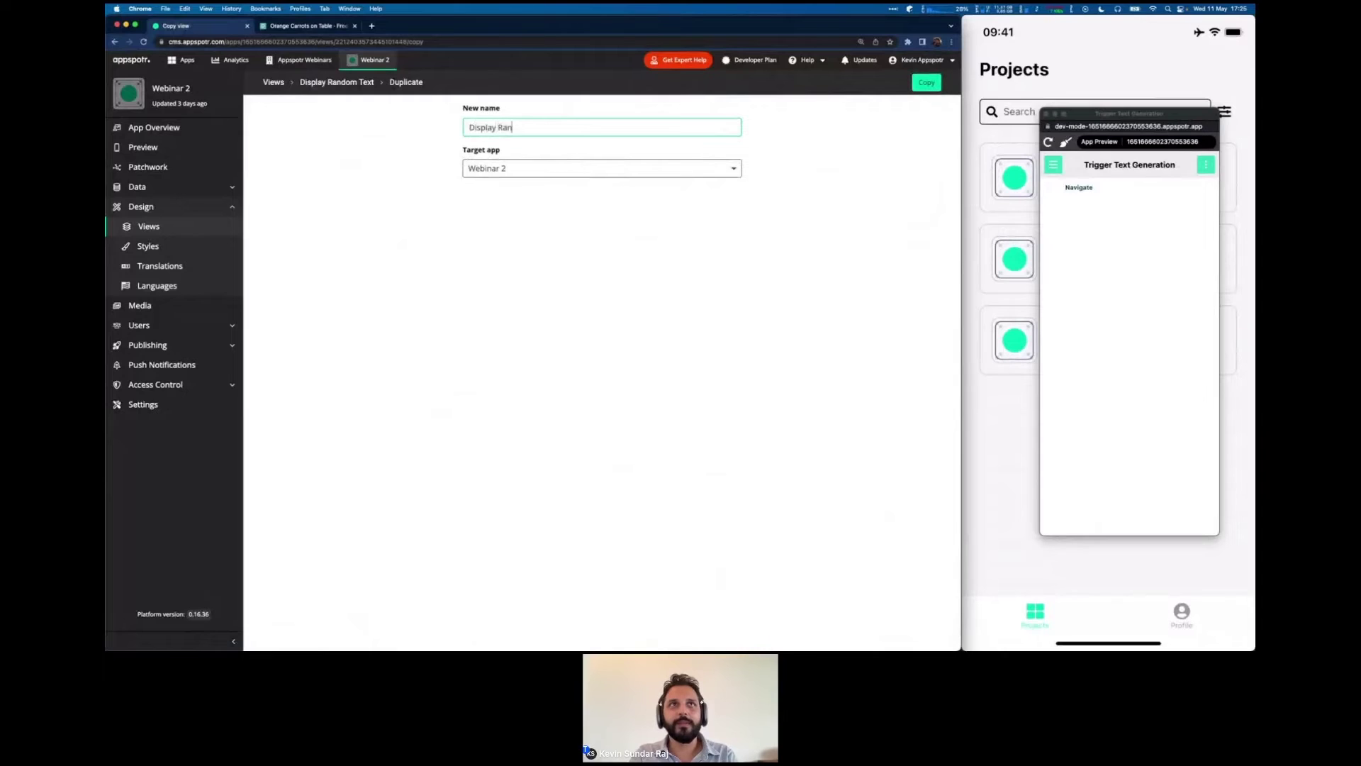
{"action": "type", "text": "dom Number"}
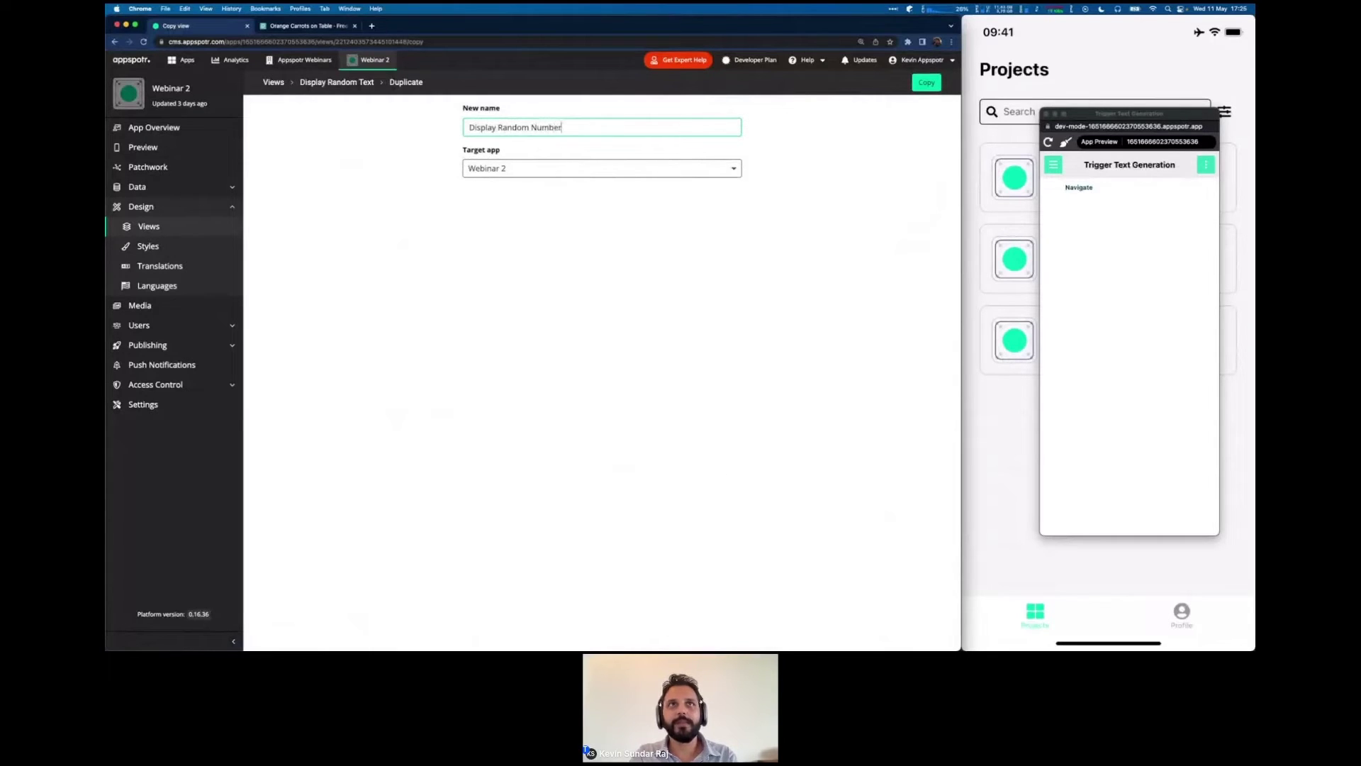
{"action": "left_click", "coordinate": [924, 83]}
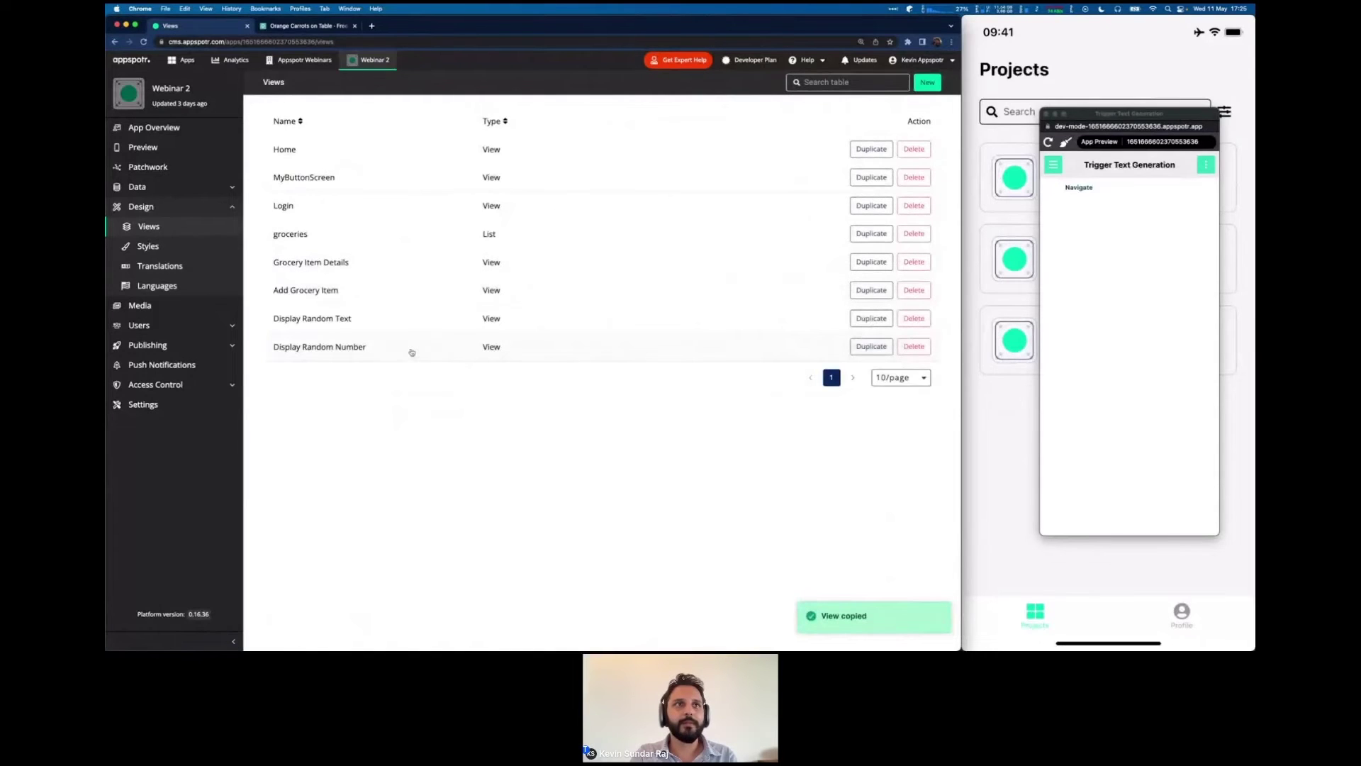
In the Display Random Number view, add an input named randomNumber of type number and remove the randomText input.
{"action": "left_click", "coordinate": [412, 352]}
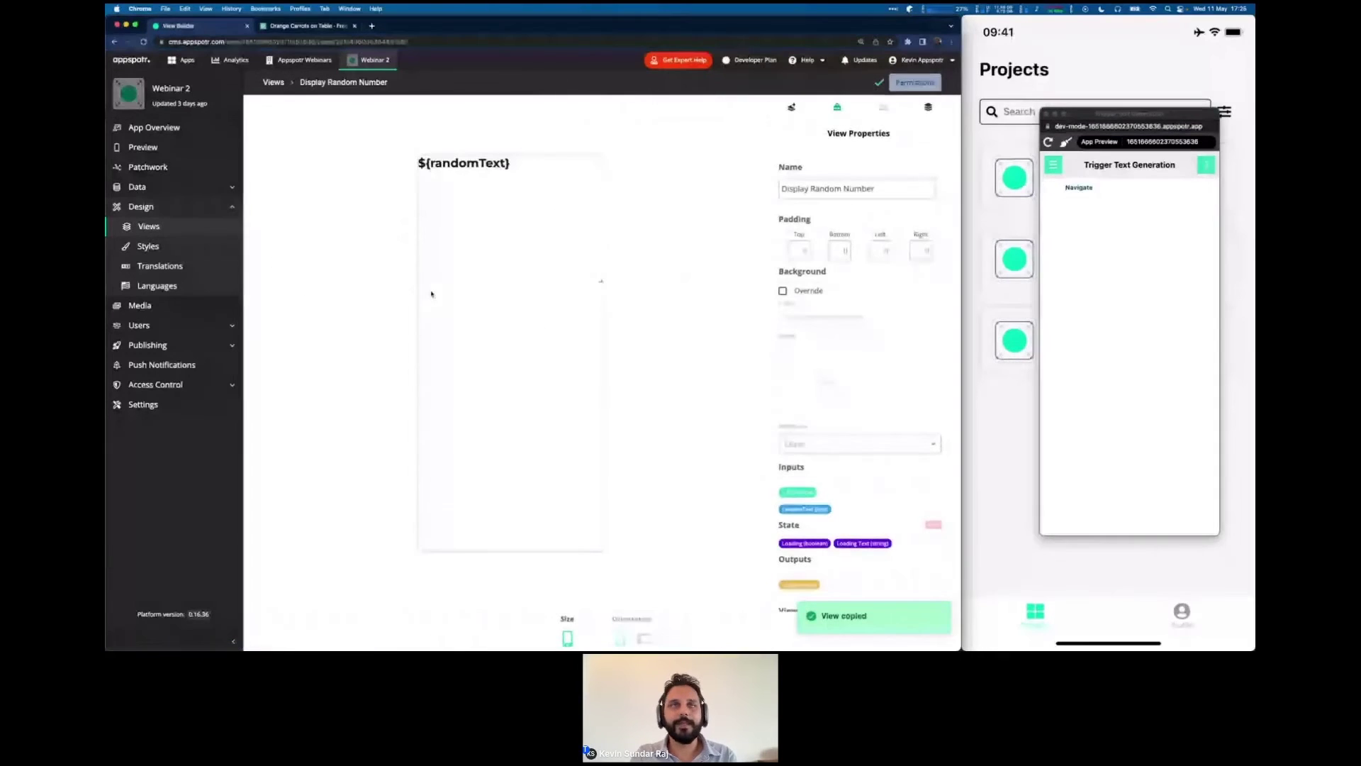
{"action": "left_click", "coordinate": [806, 509]}
{"action": "left_click", "coordinate": [861, 501]}
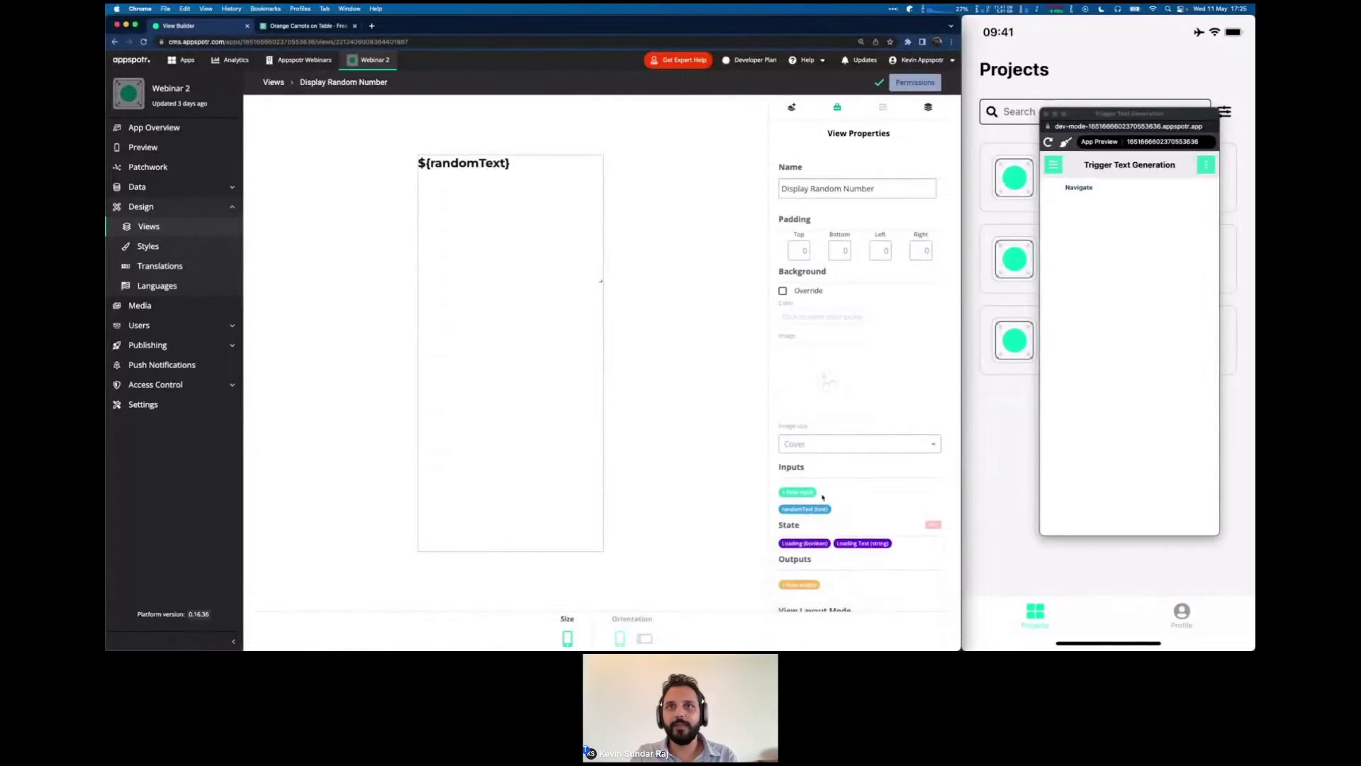
{"action": "left_click", "coordinate": [798, 492]}
{"action": "type", "text": "randomNumber"}
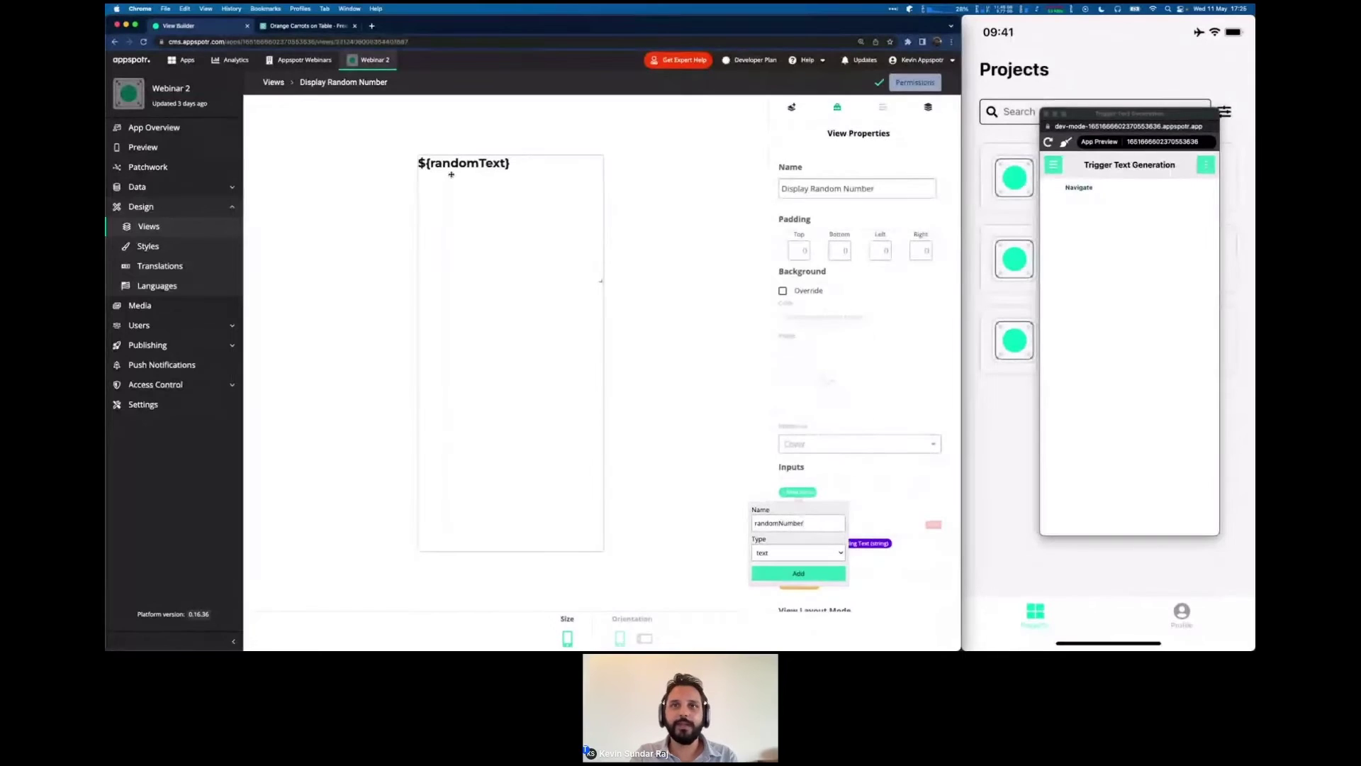
{"action": "left_click", "coordinate": [780, 552]}
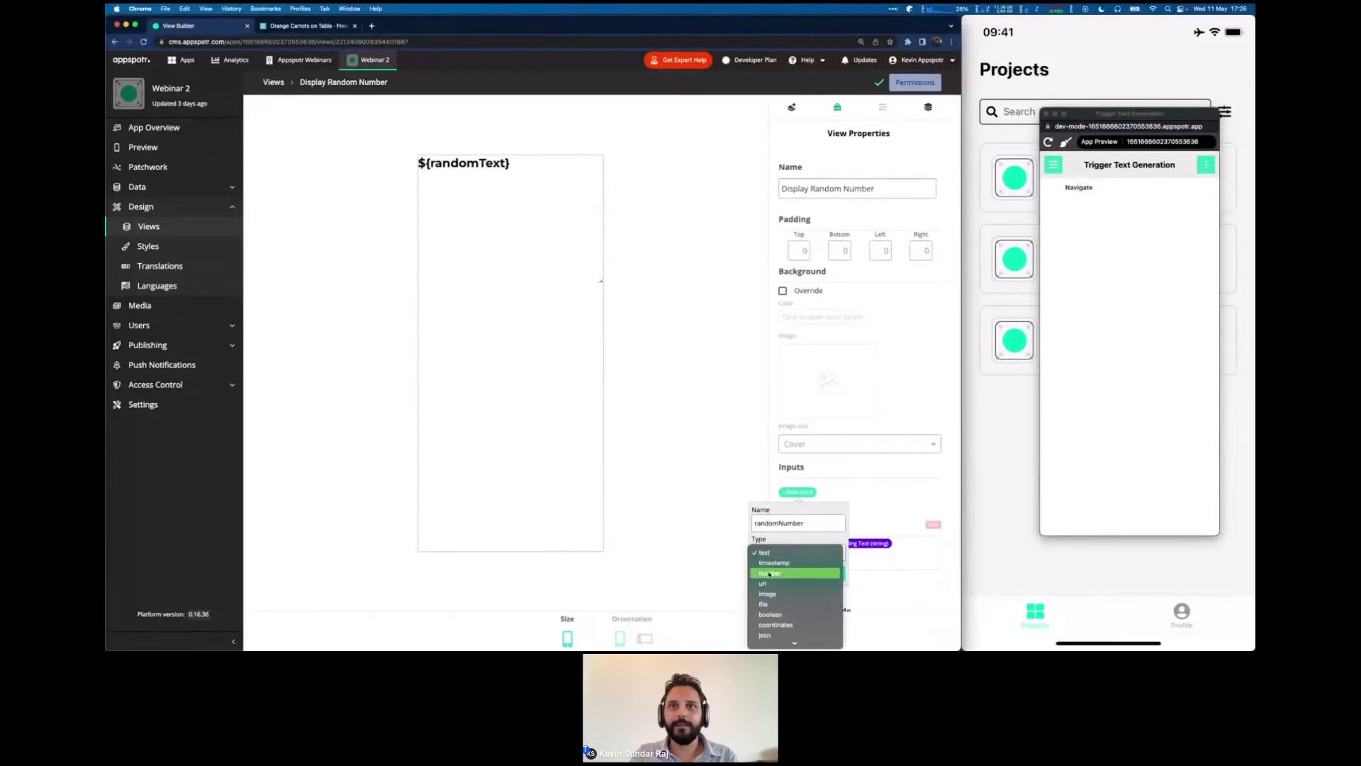
{"action": "left_click", "coordinate": [770, 573]}
{"action": "left_click", "coordinate": [783, 570]}
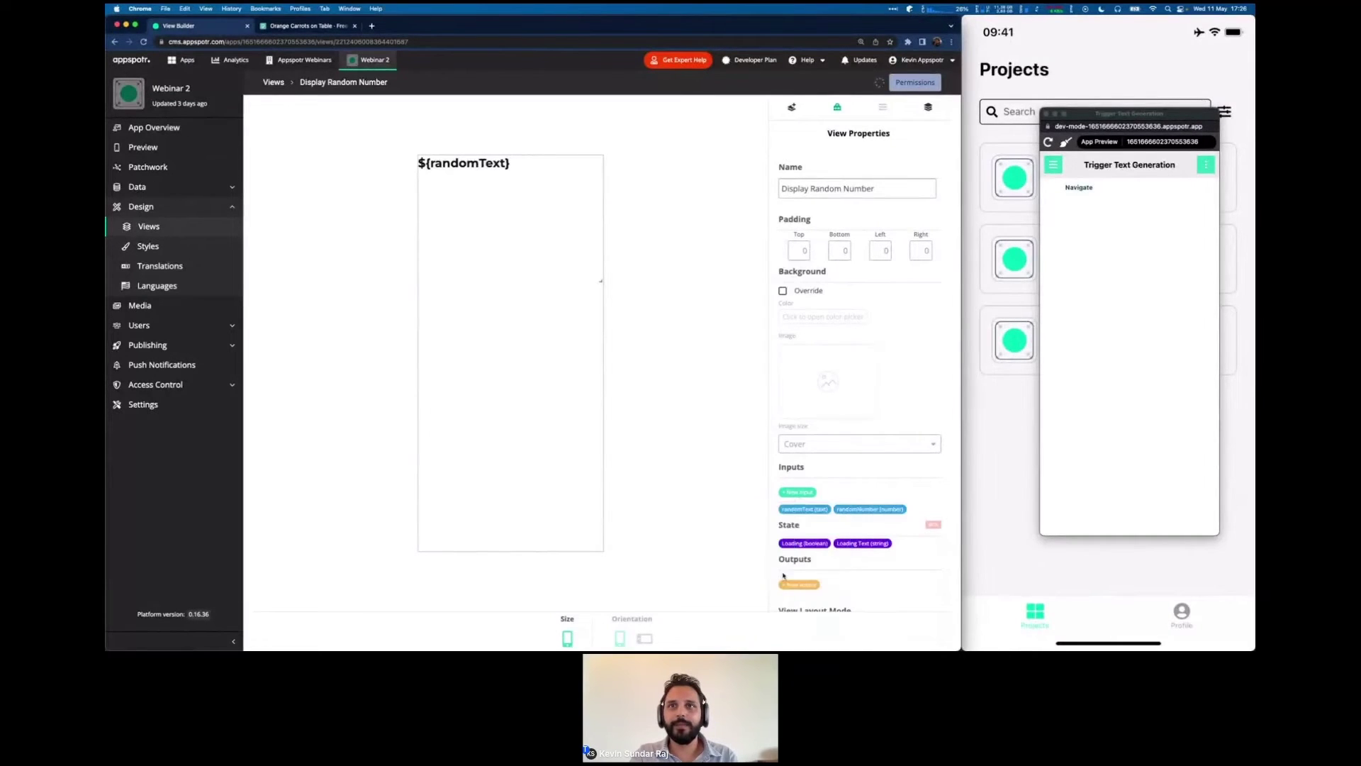
{"action": "left_click", "coordinate": [804, 510]}
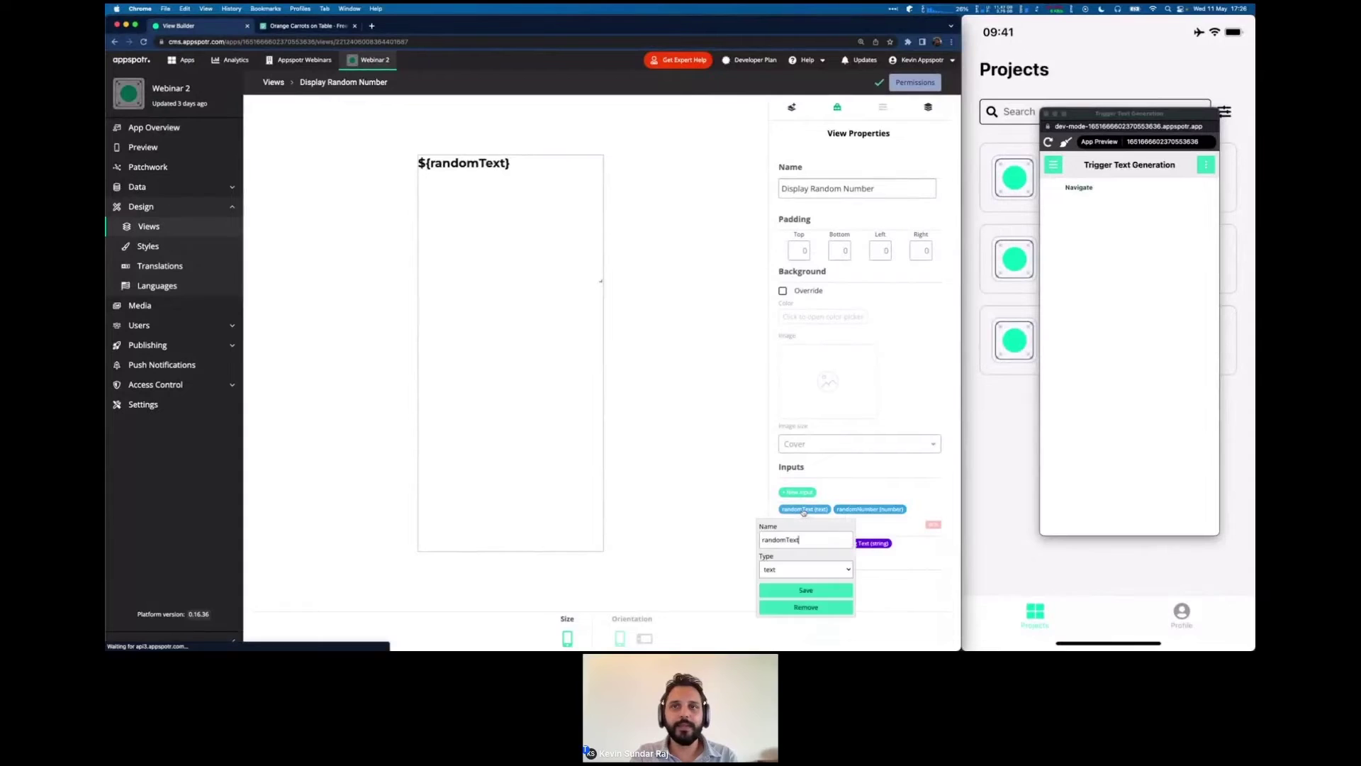
{"action": "left_click", "coordinate": [797, 608]}
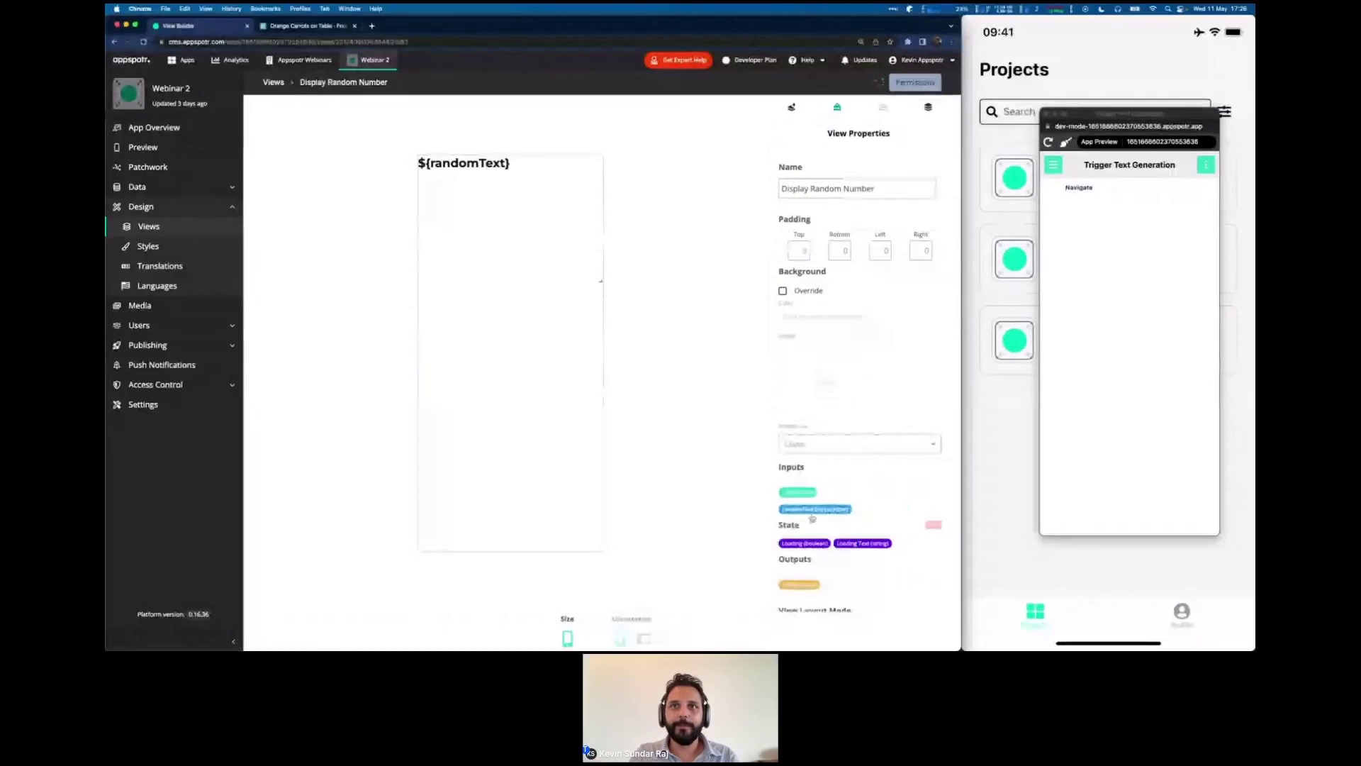
Set the text component's content to ${randomNumber} and check its name against the view's input.
{"action": "left_click", "coordinate": [881, 109]}
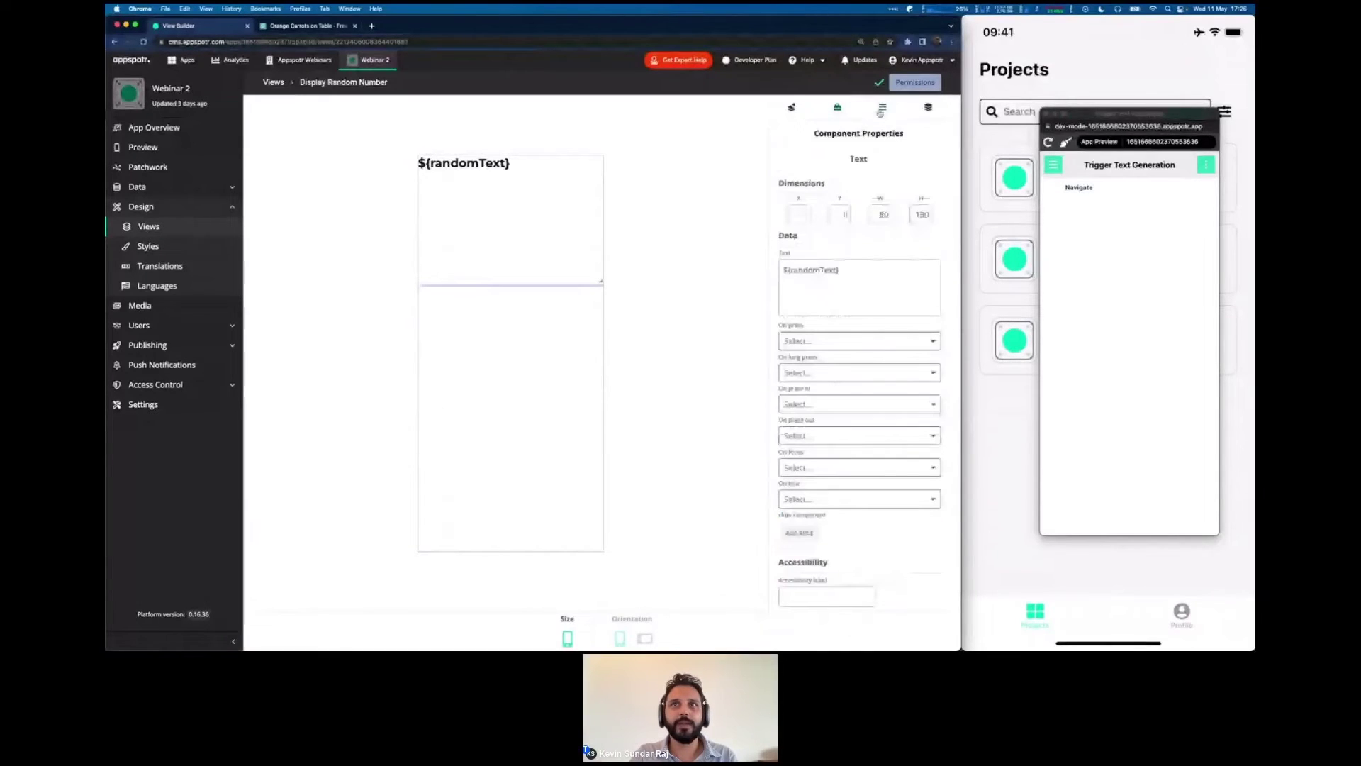
{"action": "left_click", "coordinate": [851, 269]}
{"action": "key", "text": "alt+BackSpace"}
{"action": "key", "text": "Return"}
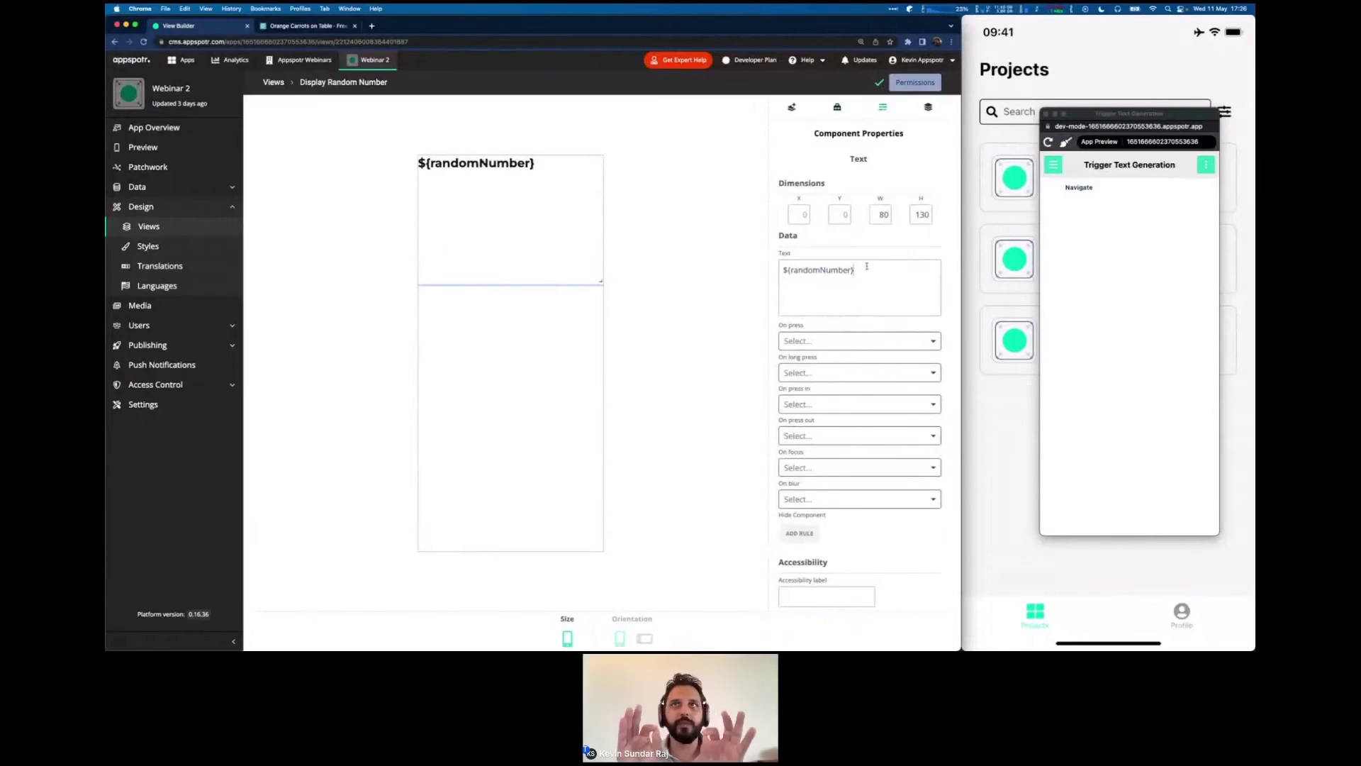
{"action": "triple_click", "coordinate": [819, 272]}
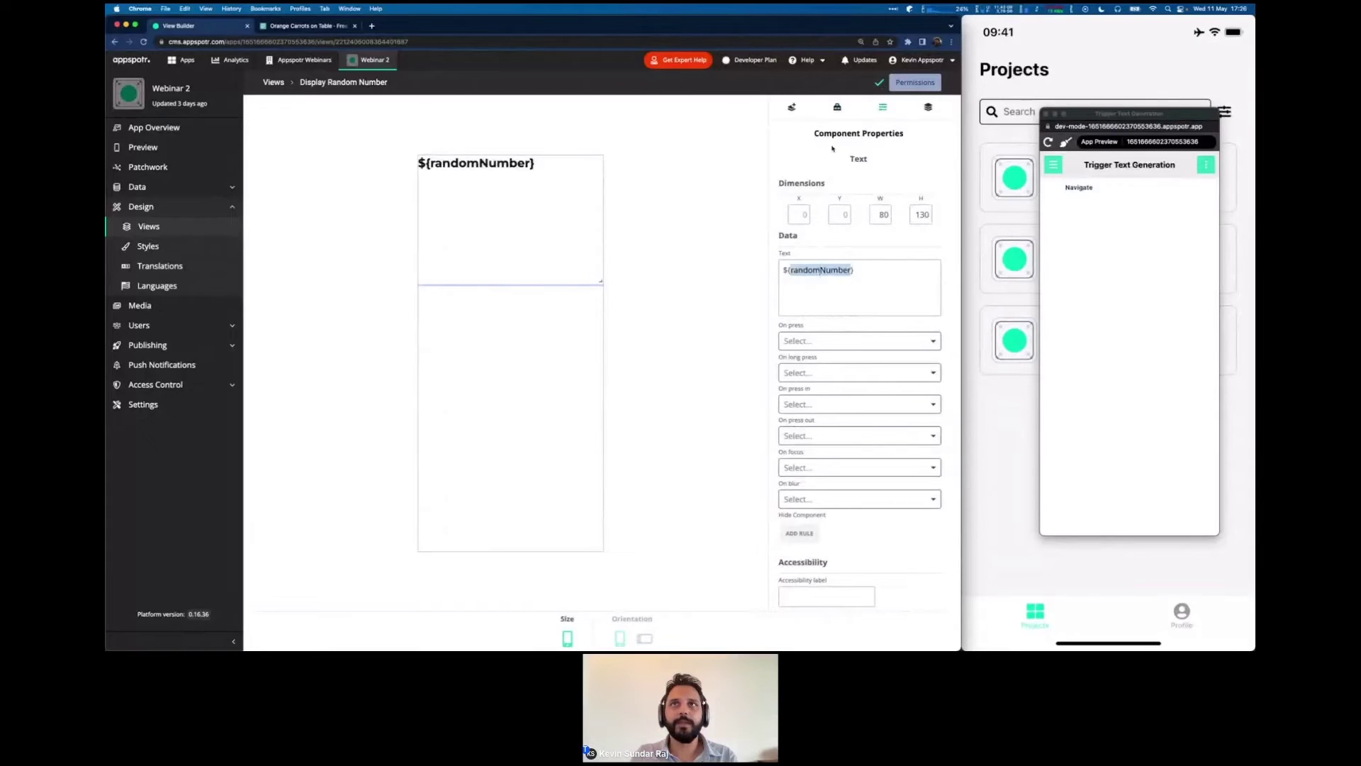
{"action": "left_click", "coordinate": [835, 110]}
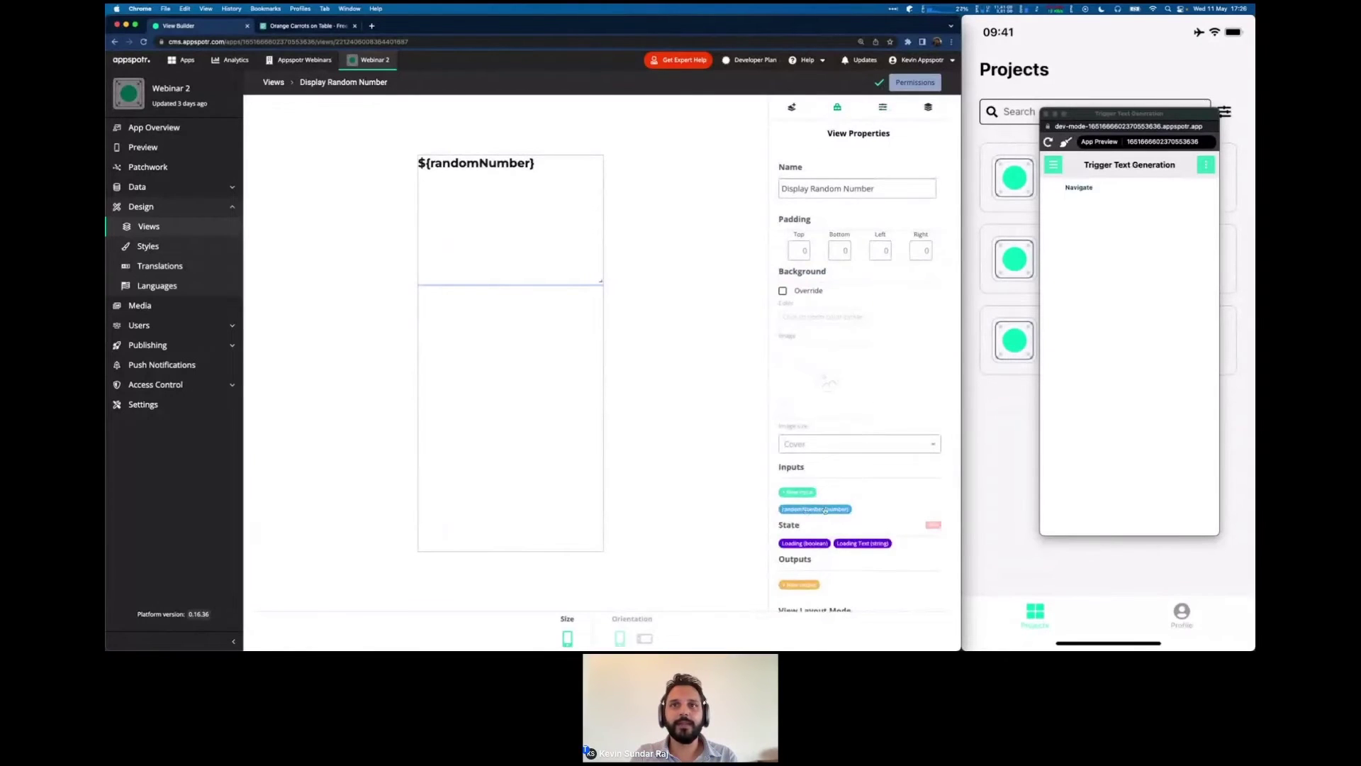
Return to the Patchwork, add the Display Random Number view patch and place it directly below Display Random Text.
{"action": "left_click", "coordinate": [178, 178]}
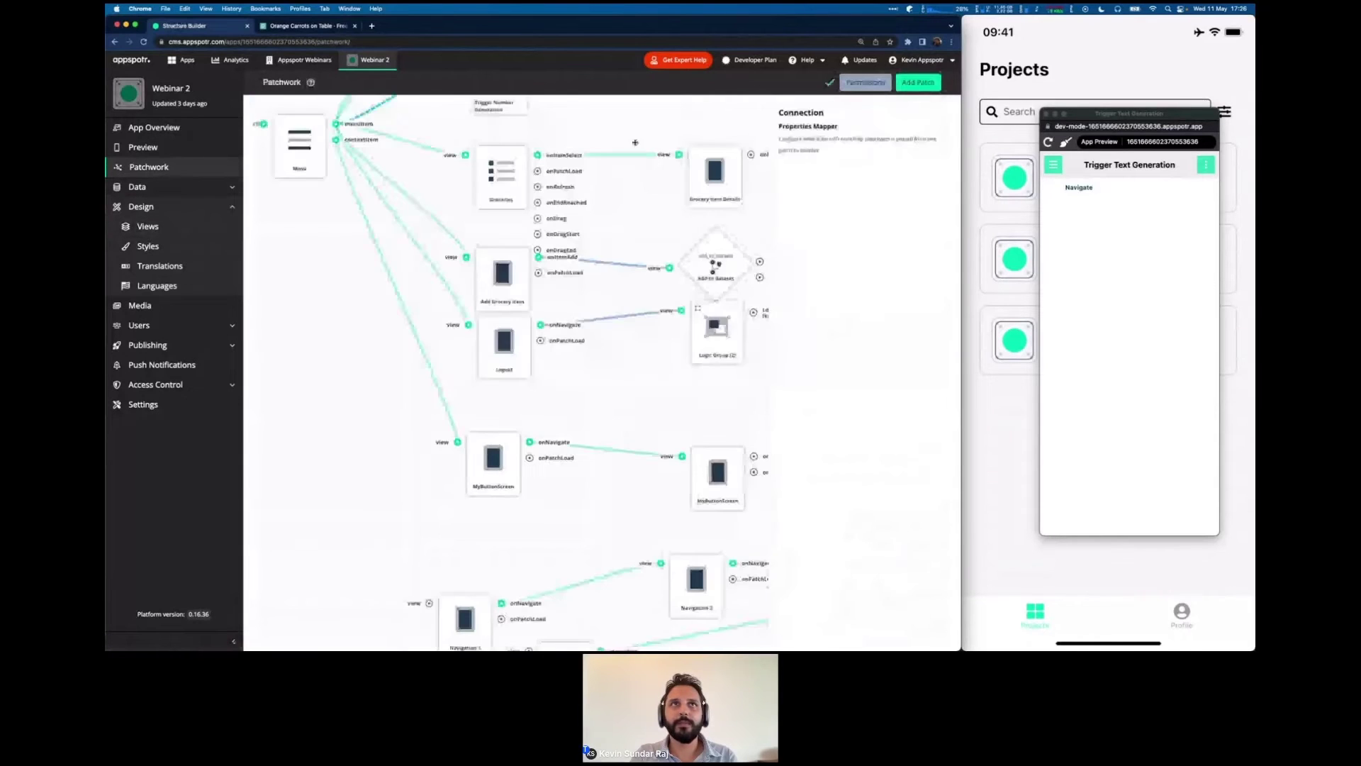
{"action": "mouse_move", "coordinate": [651, 165]}
{"action": "left_mouse_down"}
{"action": "mouse_move", "coordinate": [598, 249]}
{"action": "mouse_move", "coordinate": [567, 369]}
{"action": "left_mouse_up"}
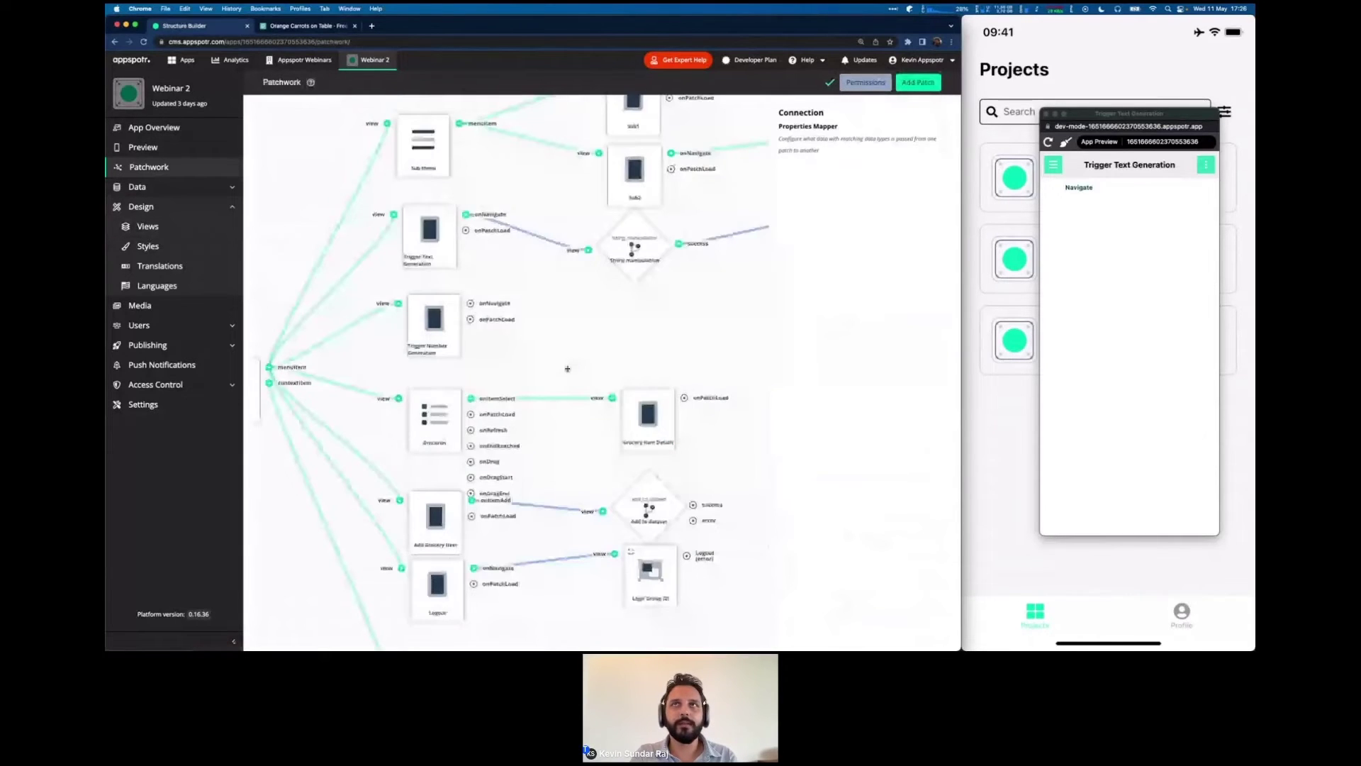
{"action": "left_click", "coordinate": [919, 82]}
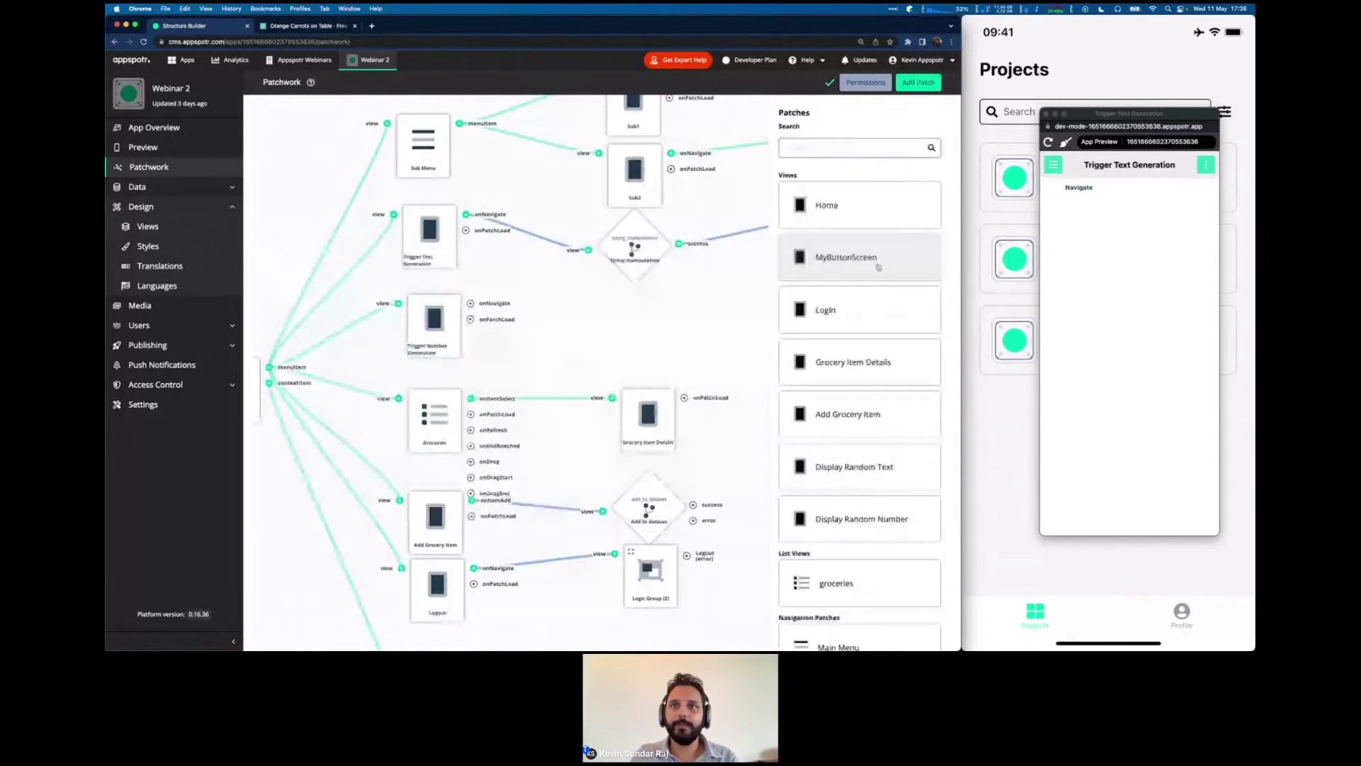
{"action": "scroll", "coordinate": [879, 266], "scroll_direction": "down", "scroll_amount": 1}
{"action": "left_click", "coordinate": [860, 489]}
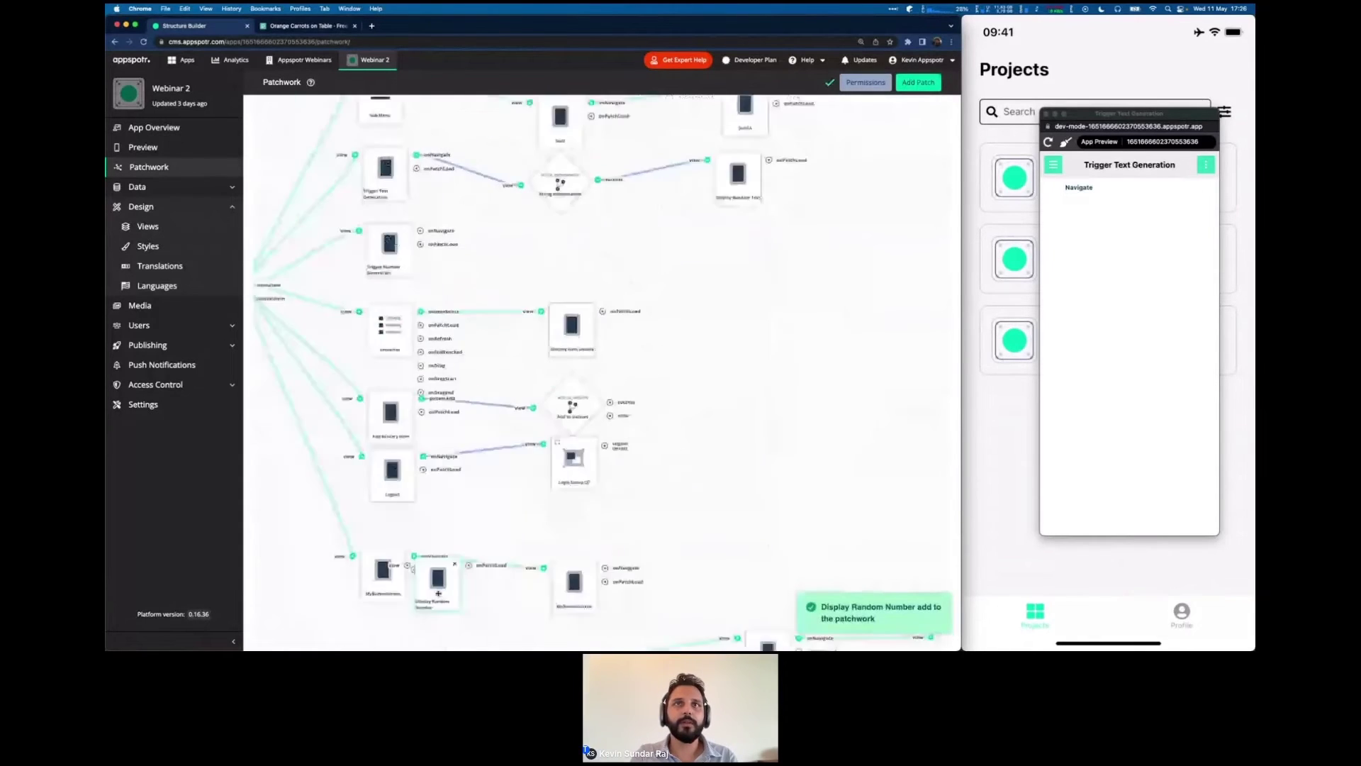
{"action": "left_click_drag", "start_coordinate": [438, 593], "coordinate": [731, 268]}
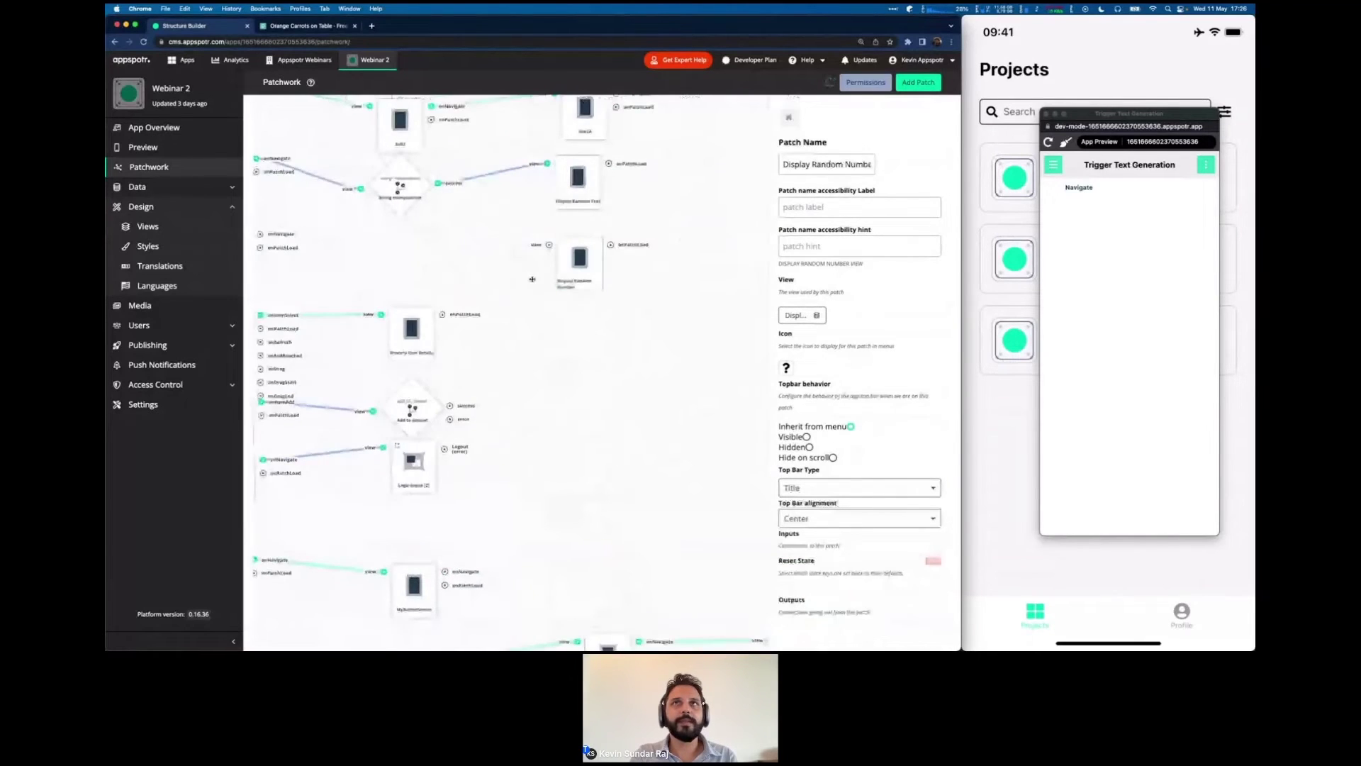
Add three Math patches to the Patchwork and place one between Trigger Number Generation and Display Random Number.
{"action": "left_click", "coordinate": [905, 84]}
{"action": "key", "text": "ctrl+Right"}
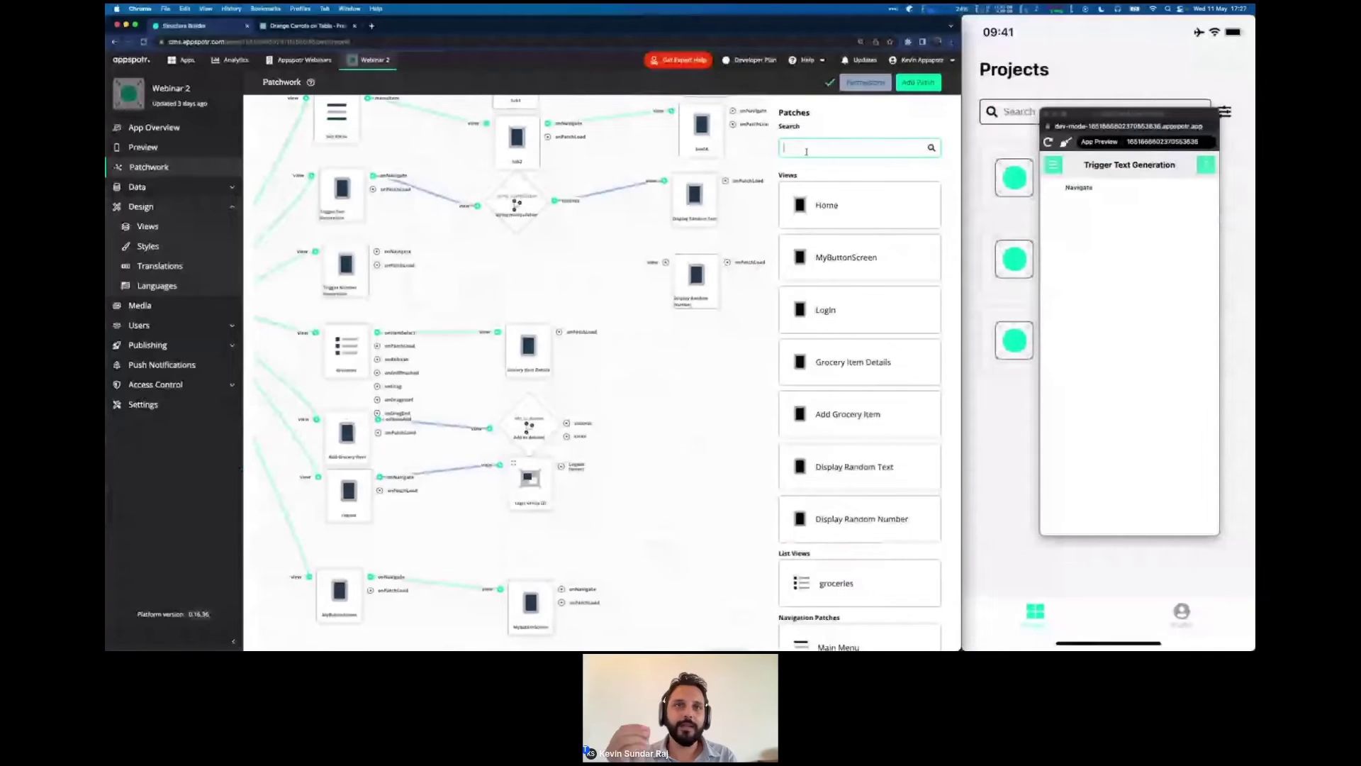
{"action": "type", "text": "math"}
{"action": "left_click", "coordinate": [821, 206]}
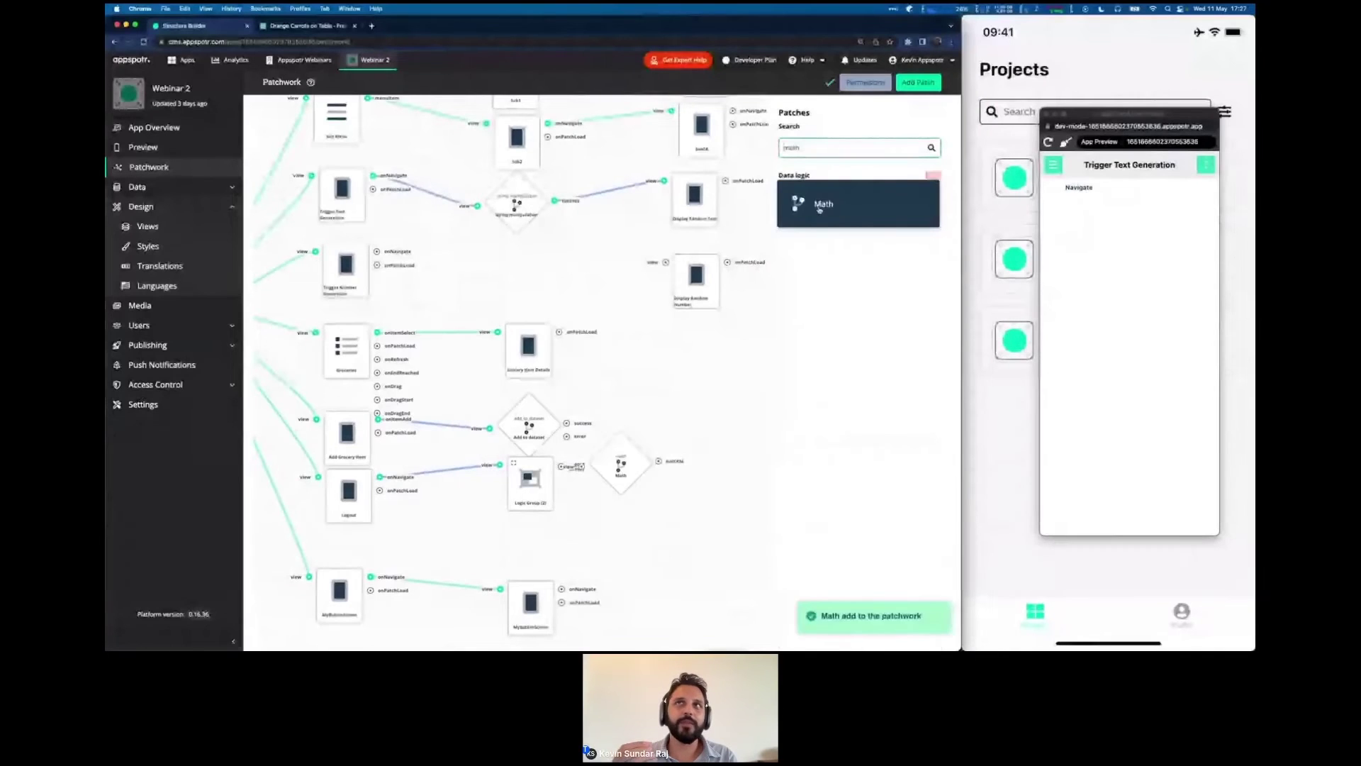
{"action": "left_click", "coordinate": [820, 205]}
{"action": "left_click", "coordinate": [820, 206]}
{"action": "left_click", "coordinate": [684, 395]}
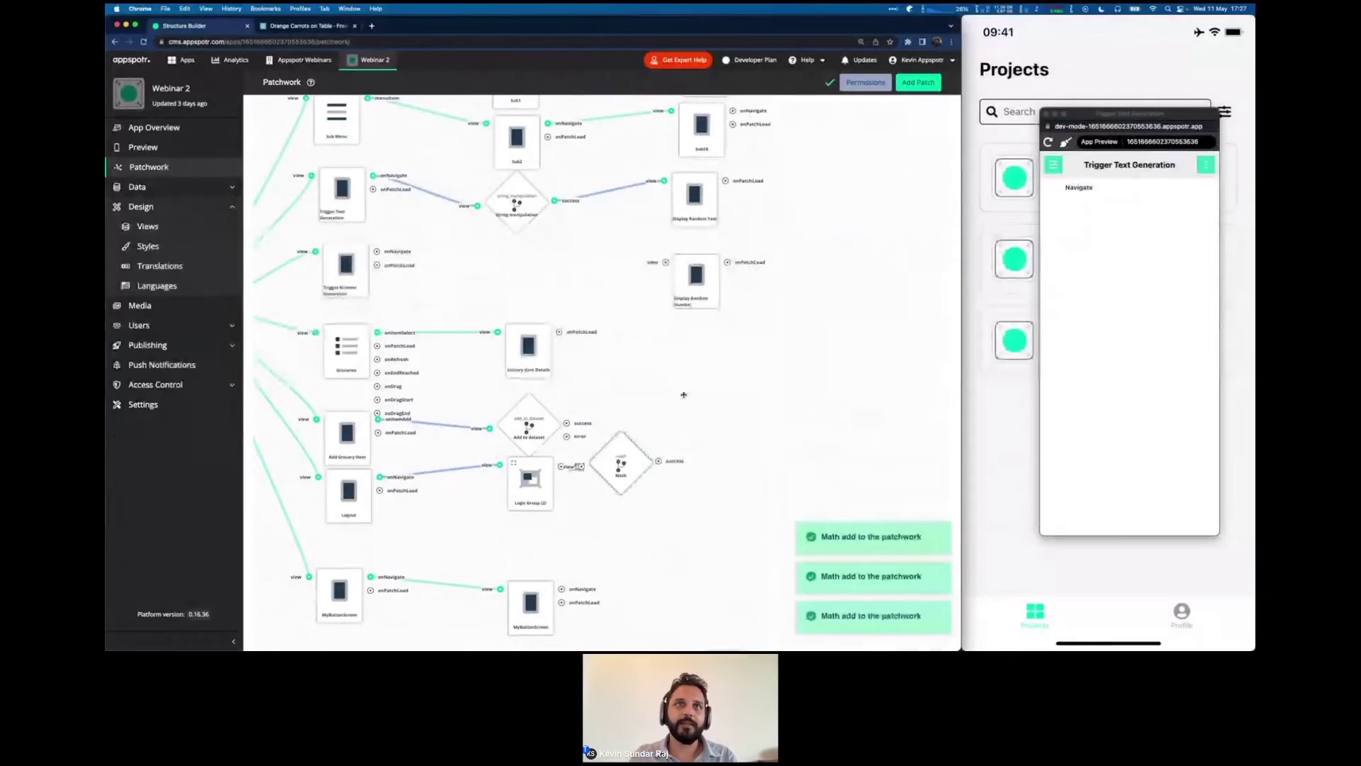
{"action": "left_click_drag", "start_coordinate": [607, 474], "coordinate": [502, 285]}
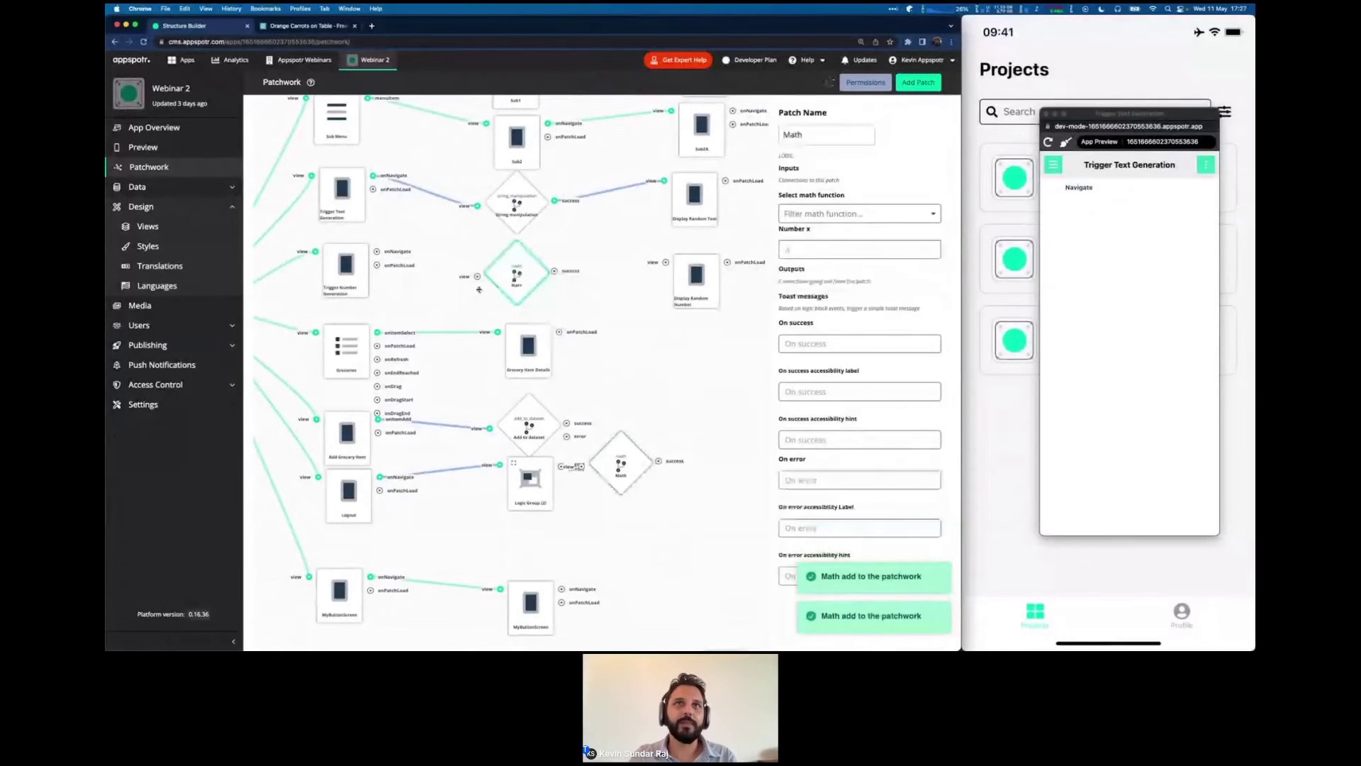
Set that Math patch's function to Pseudo-random number between 0 and 1, and connect Trigger Number Generation's onNavigate to its view.
{"action": "left_click", "coordinate": [808, 214]}
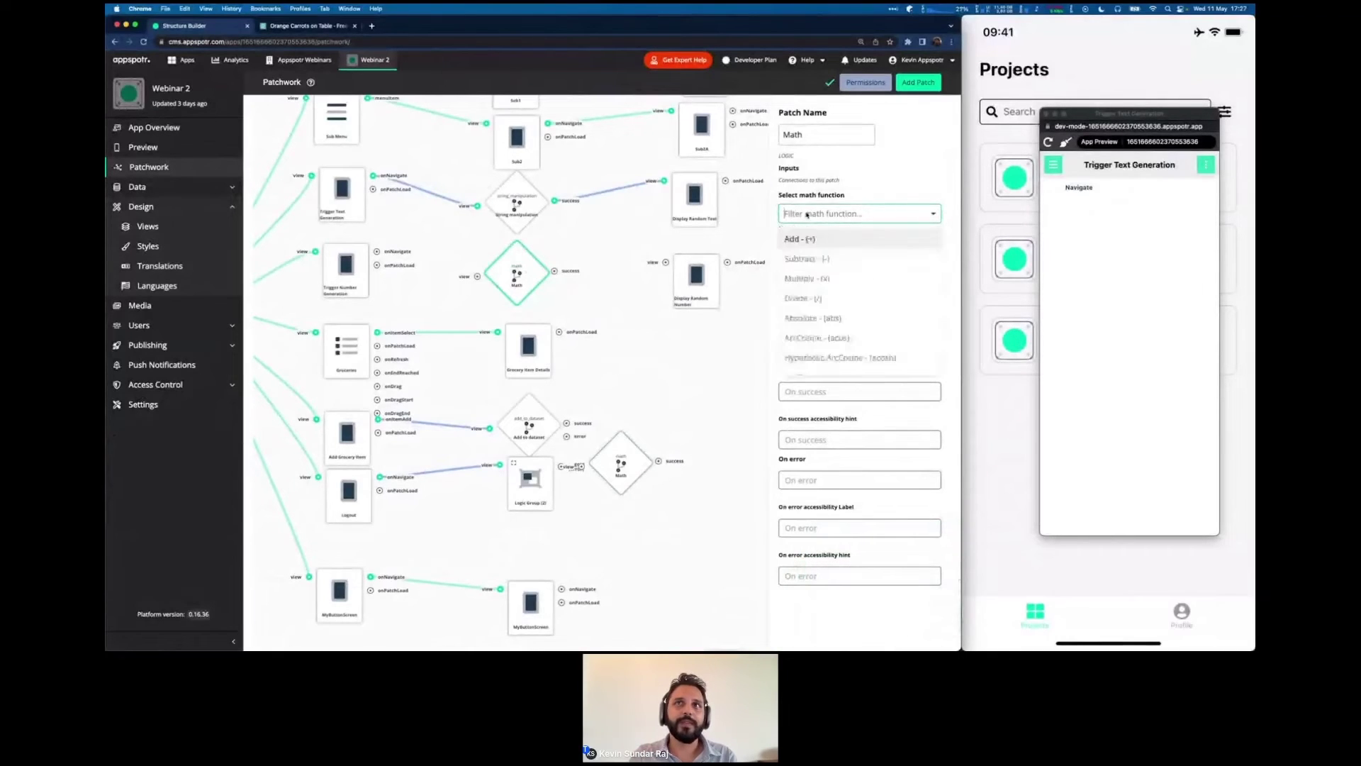
{"action": "scroll", "coordinate": [809, 358], "scroll_direction": "down", "scroll_amount": 1}
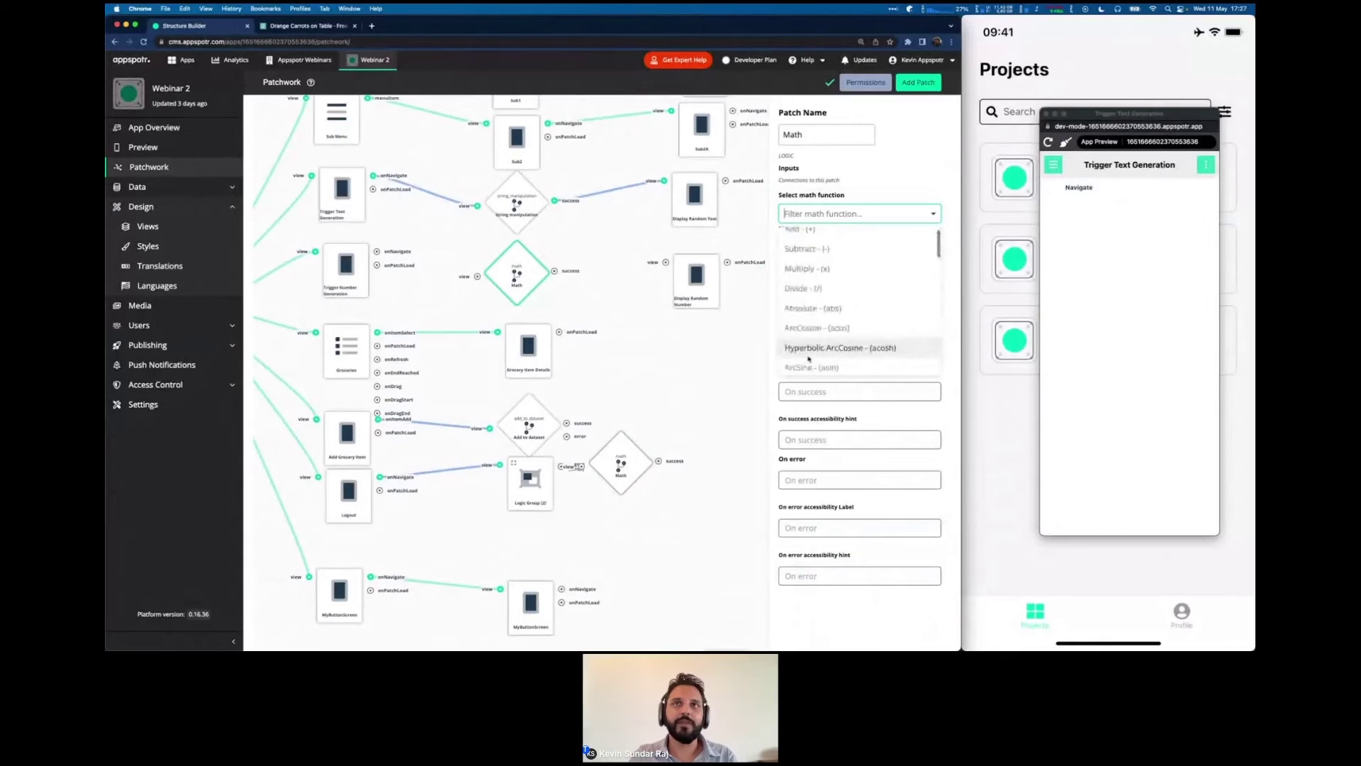
{"action": "scroll", "coordinate": [794, 246], "scroll_direction": "up", "scroll_amount": 1}
{"action": "scroll", "coordinate": [795, 251], "scroll_direction": "down", "scroll_amount": 1}
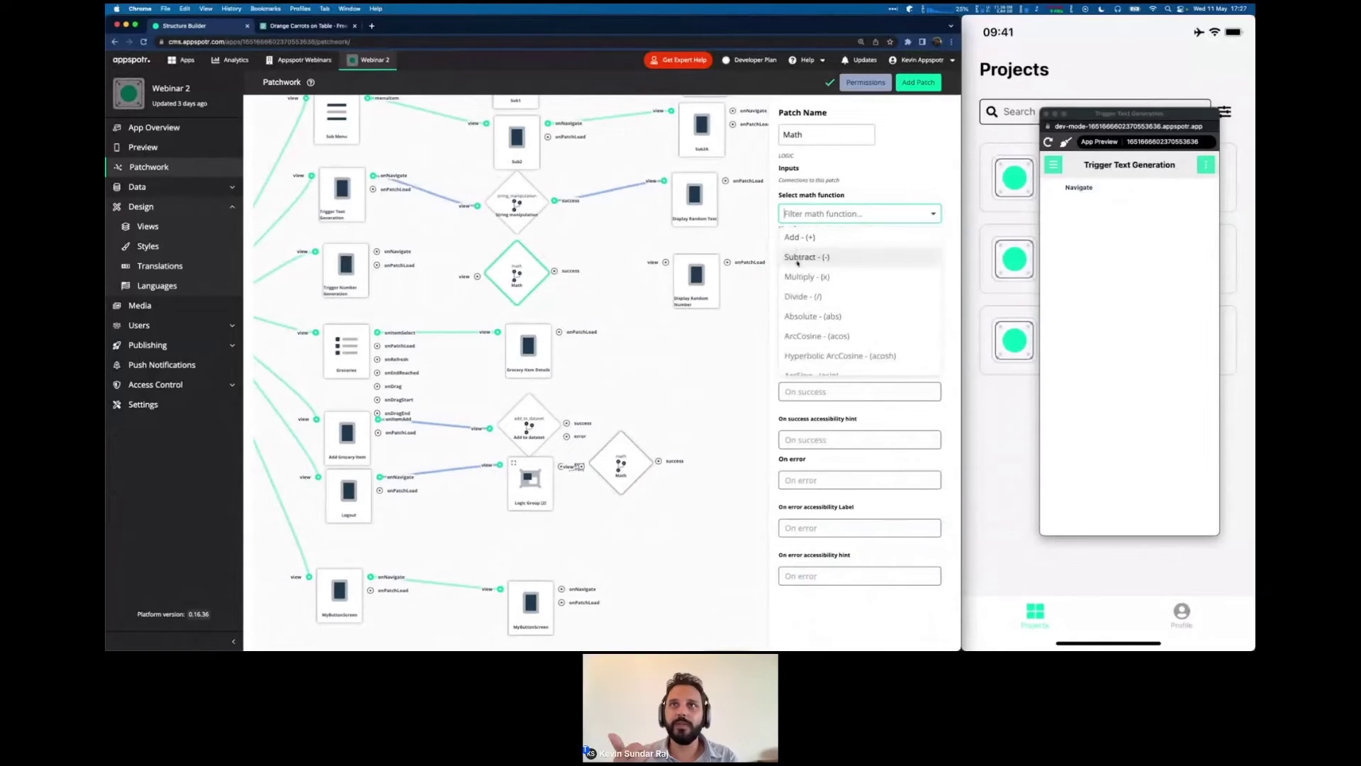
{"action": "scroll", "coordinate": [799, 349], "scroll_direction": "down", "scroll_amount": 10}
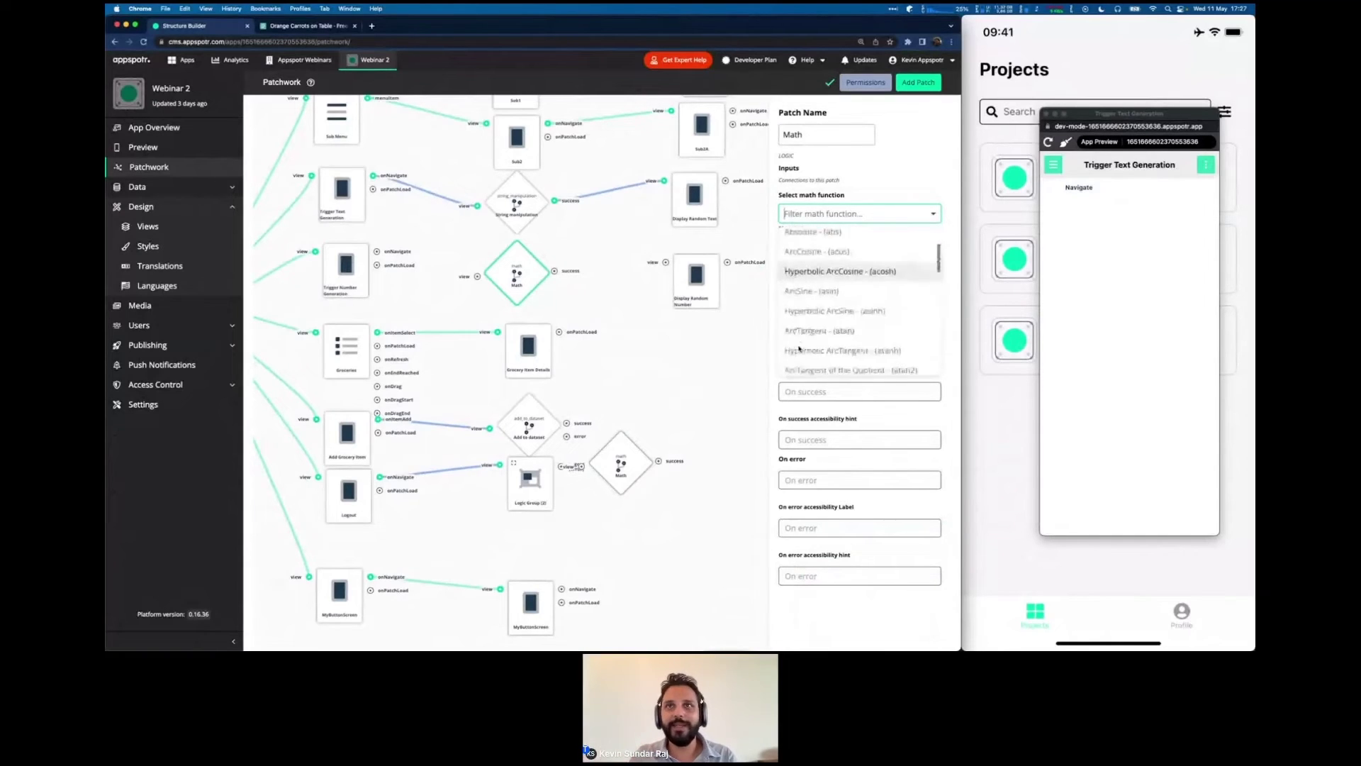
{"action": "scroll", "coordinate": [801, 343], "scroll_direction": "down", "scroll_amount": 5}
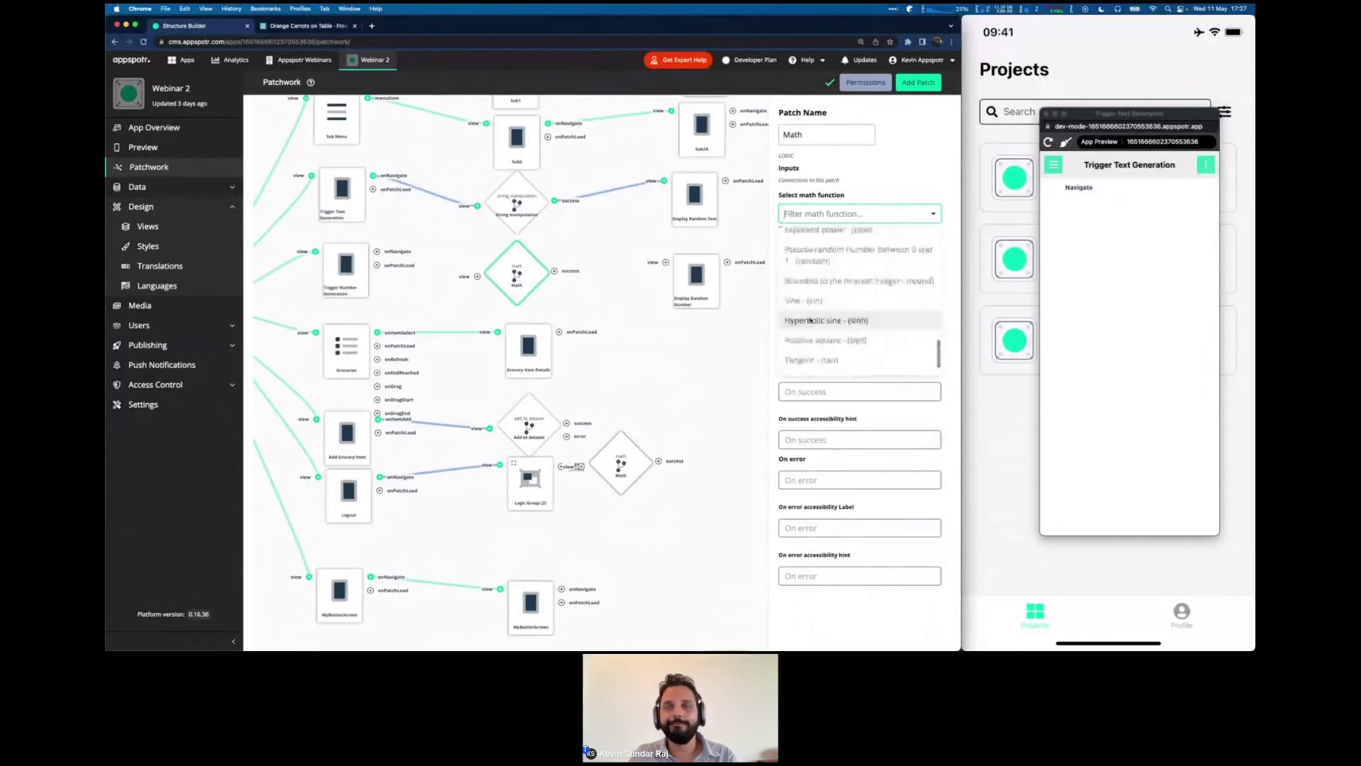
{"action": "type", "text": "ran"}
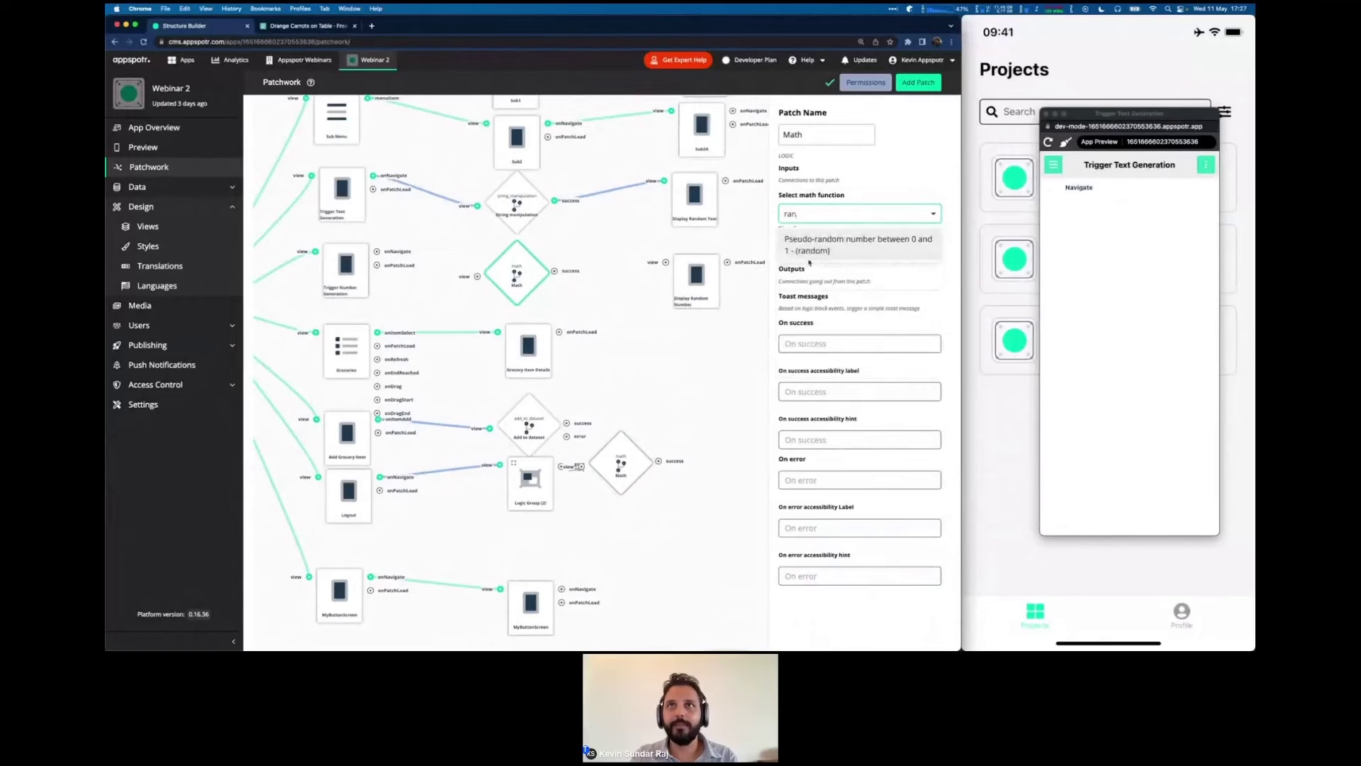
{"action": "left_click", "coordinate": [850, 243]}
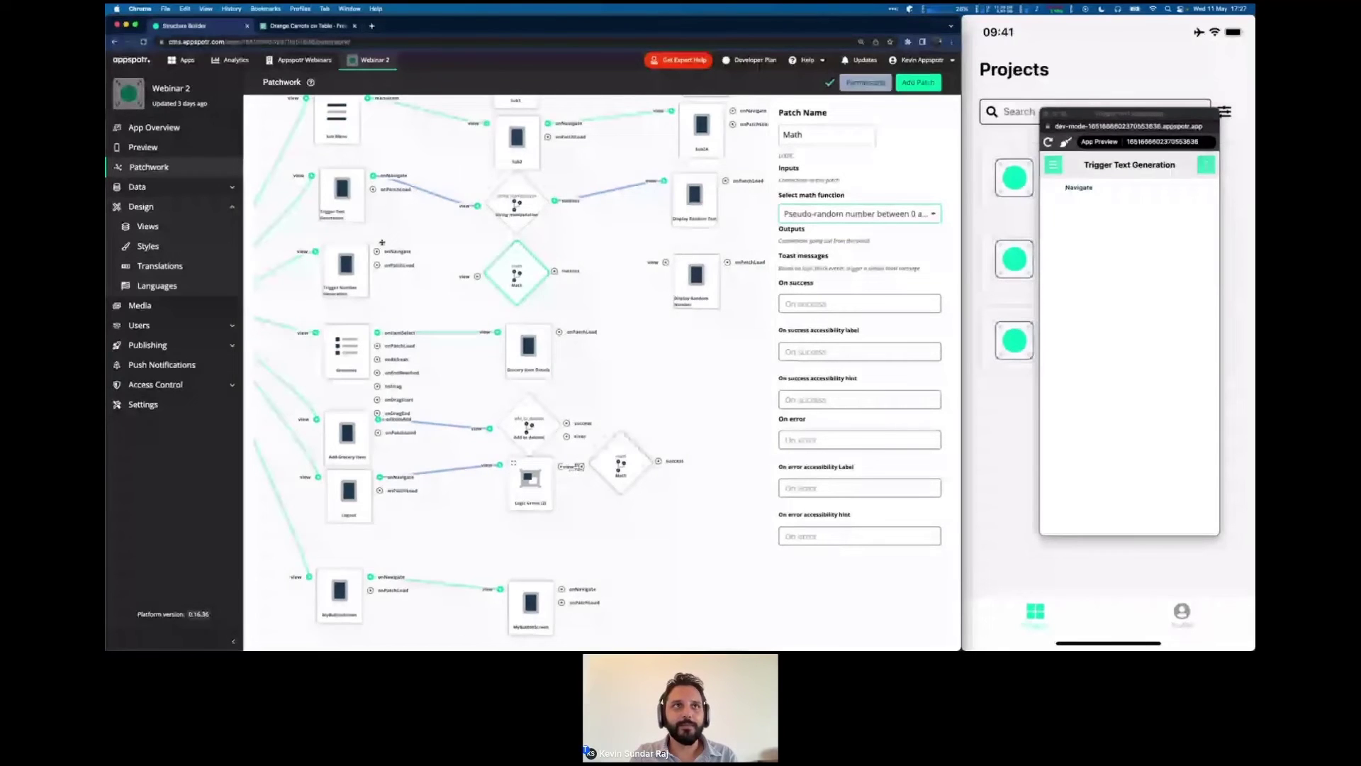
{"action": "left_click_drag", "start_coordinate": [377, 251], "coordinate": [478, 276]}
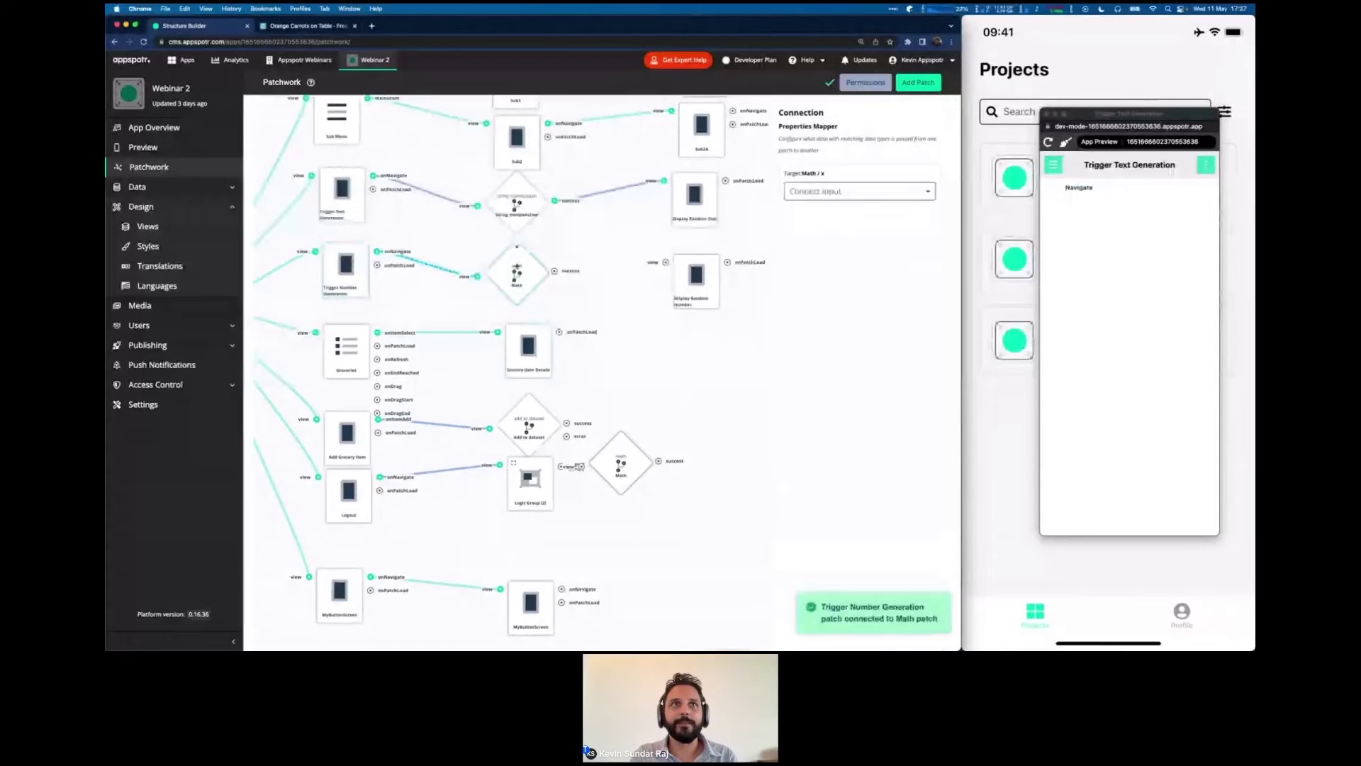
{"action": "left_click", "coordinate": [614, 328]}
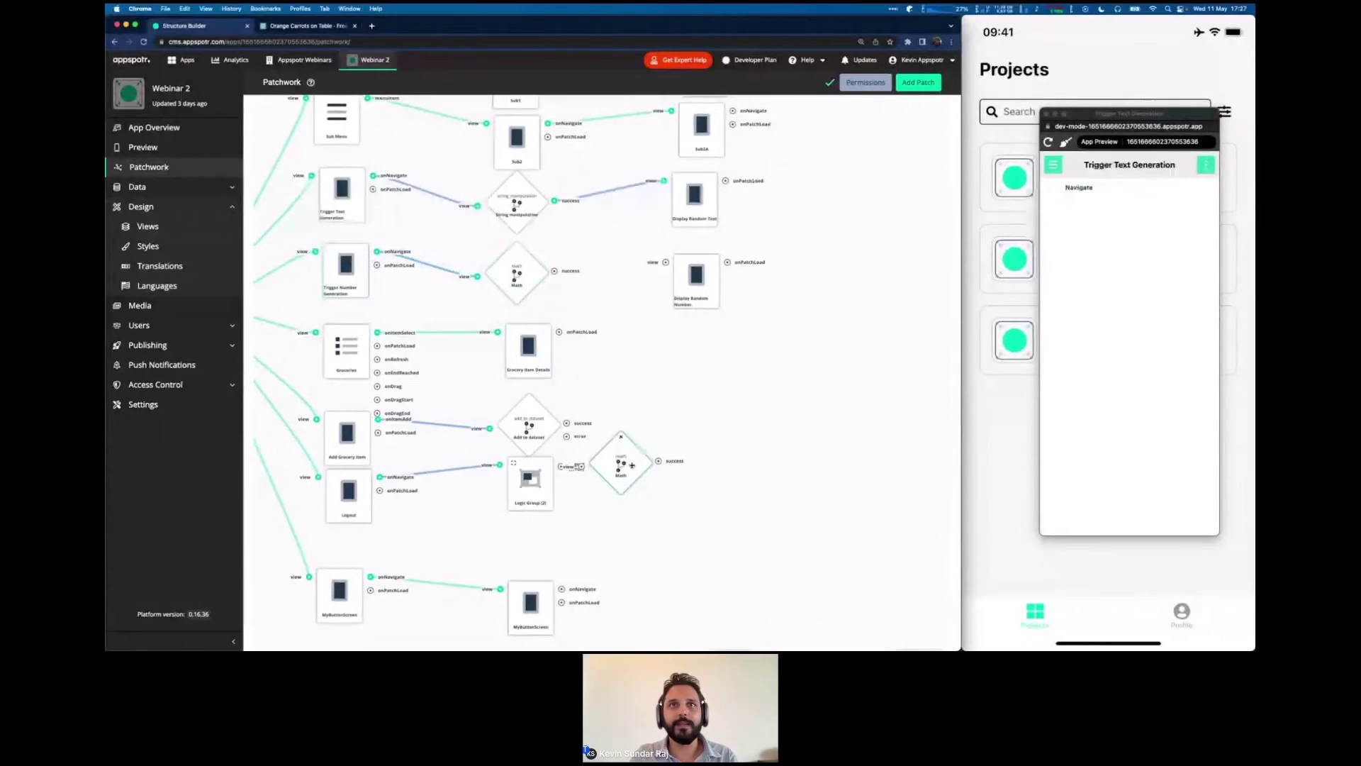
Place a second Math patch beside Display Random Number and set it to Multiply with Number x as 100000.
{"action": "left_click_drag", "start_coordinate": [632, 466], "coordinate": [683, 268]}
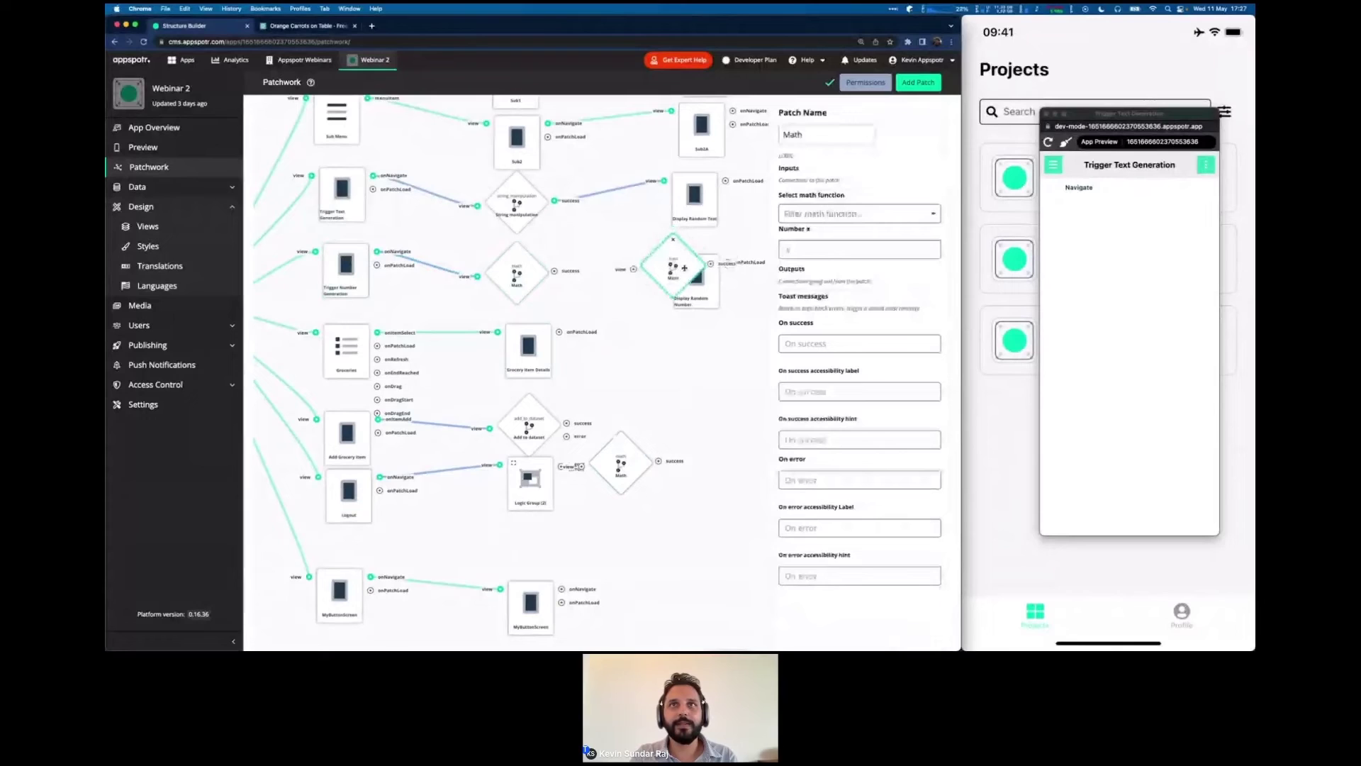
{"action": "left_click", "coordinate": [806, 214]}
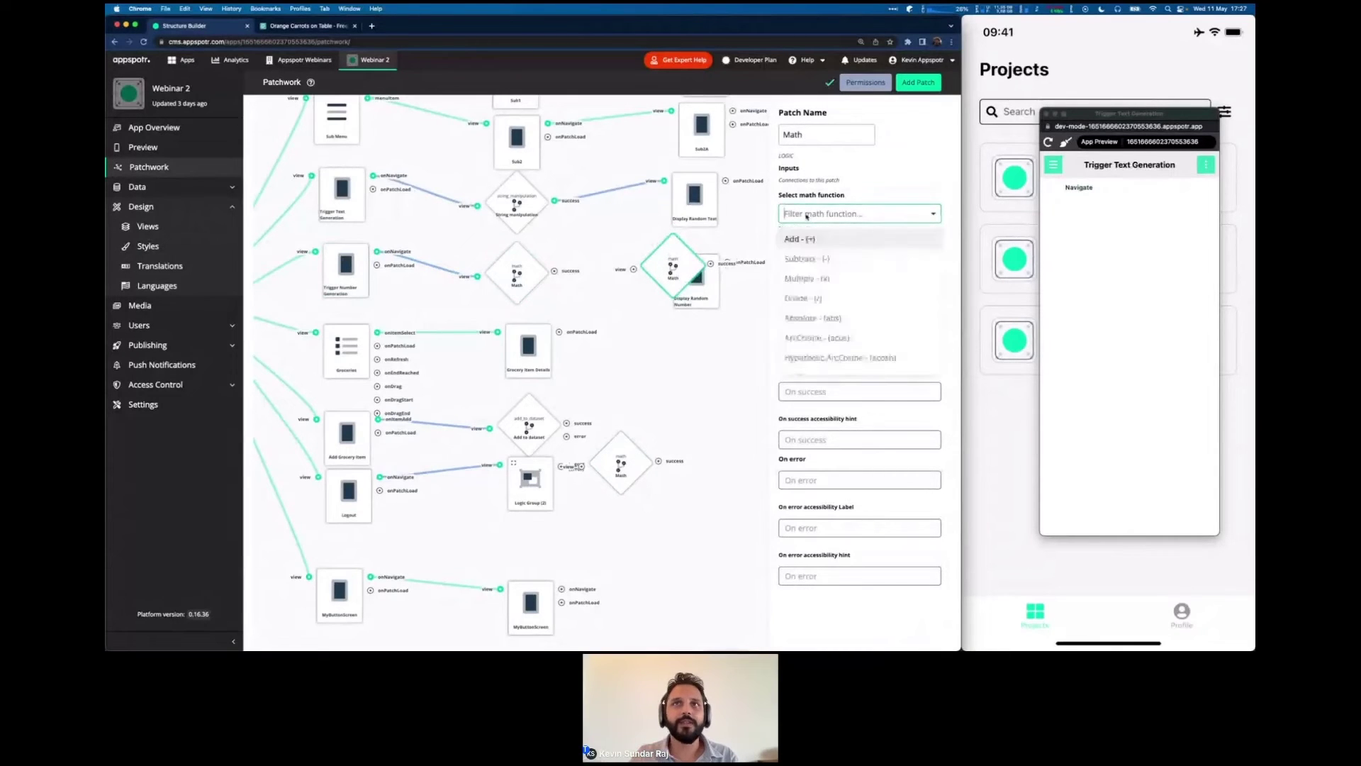
{"action": "left_click", "coordinate": [809, 282]}
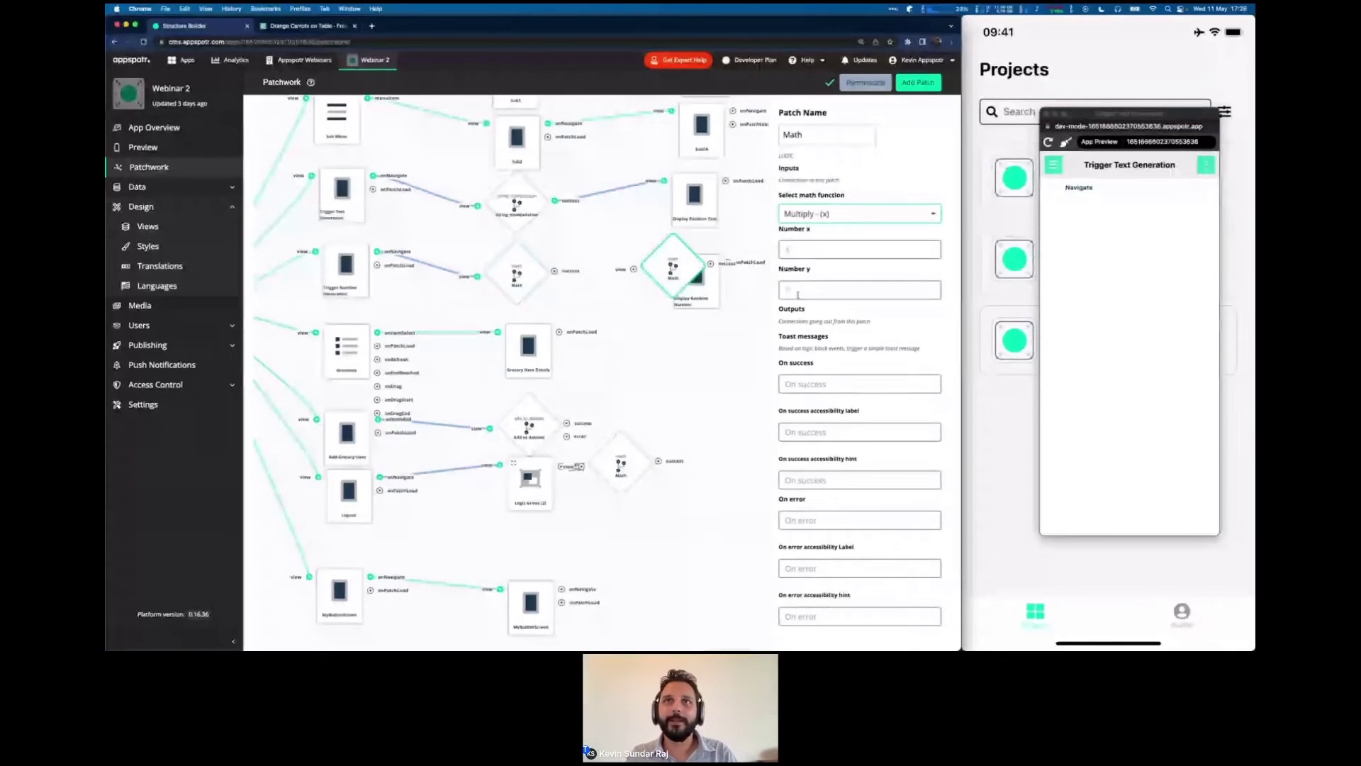
{"action": "left_click", "coordinate": [799, 251]}
{"action": "type", "text": "5"}
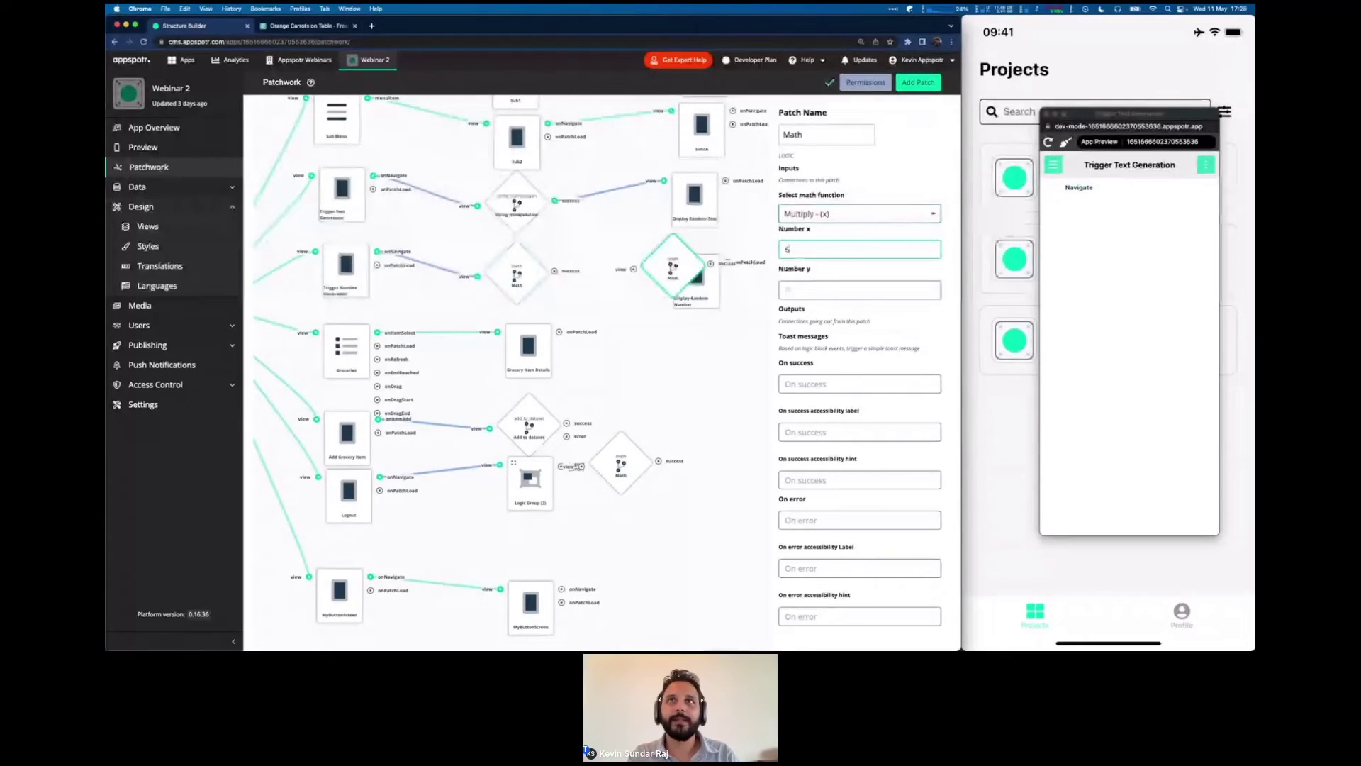
{"action": "key", "text": "BackSpace"}
{"action": "type", "text": "1"}
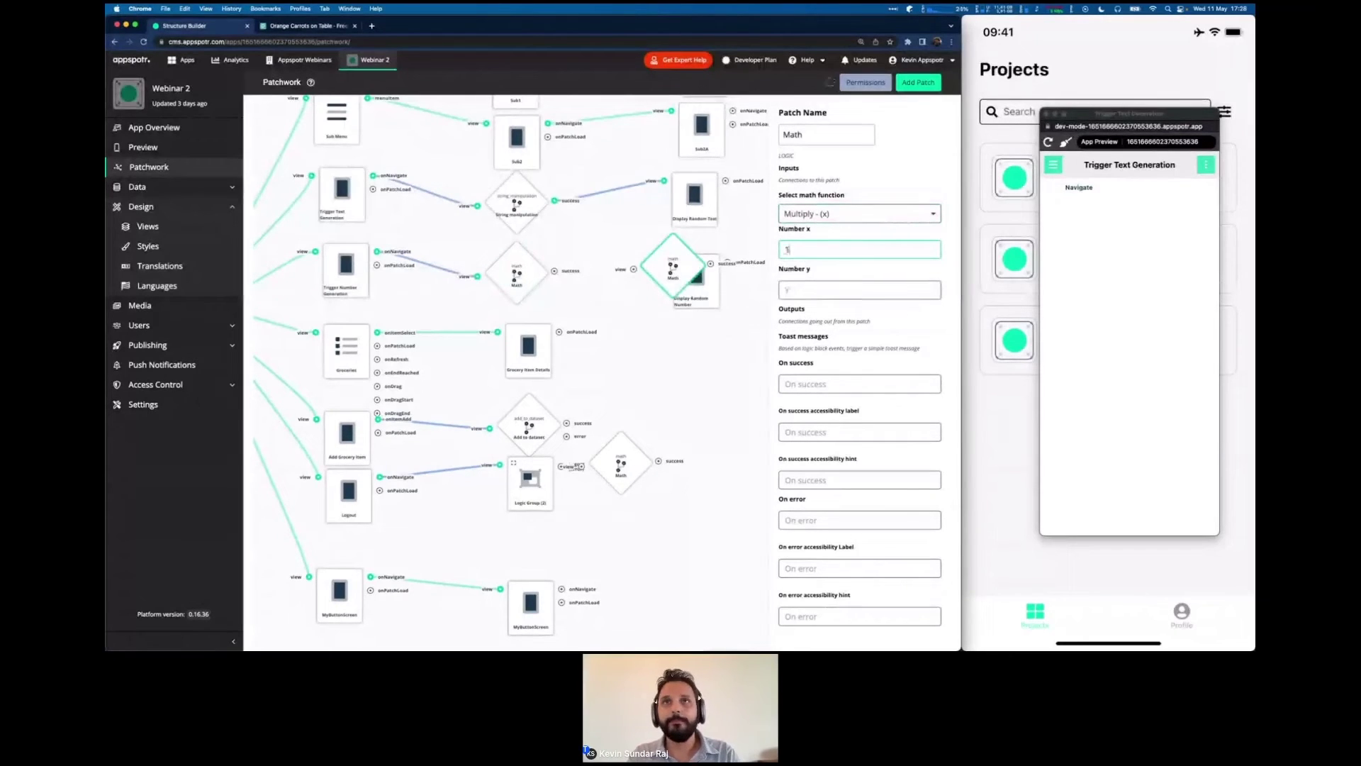
{"action": "type", "text": "000000"}
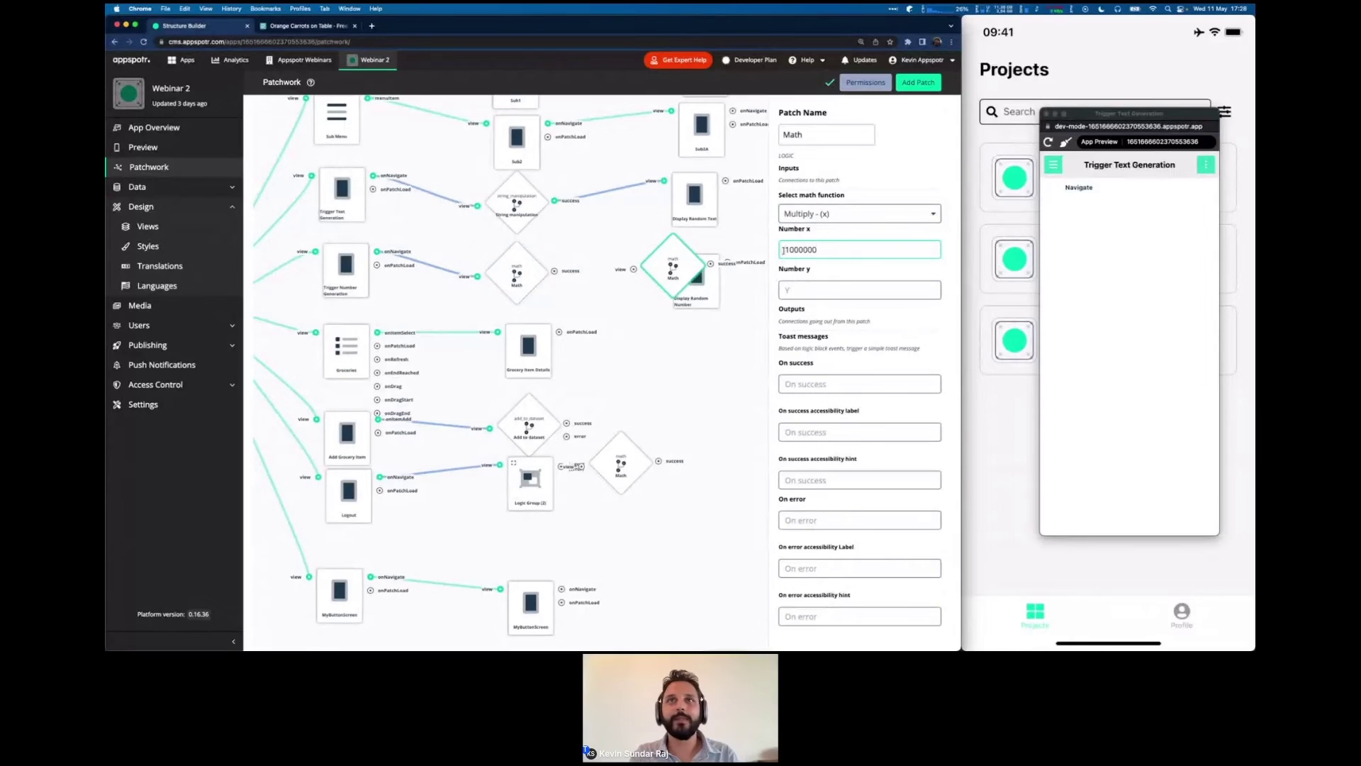
{"action": "key", "text": "BackSpace"}
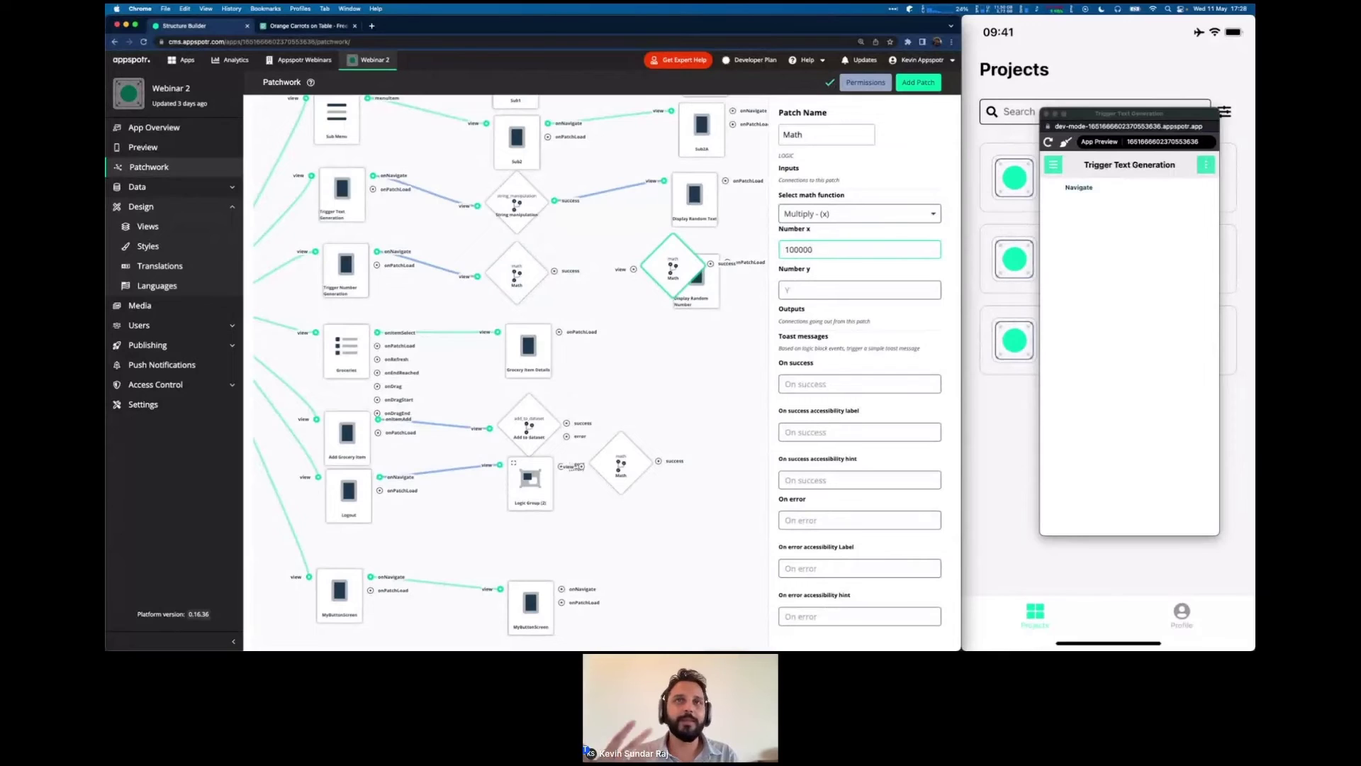
Connect the random-number Math patch's success to the Multiply patch's view and open the logic group that contains them.
{"action": "left_click_drag", "start_coordinate": [555, 271], "coordinate": [633, 271]}
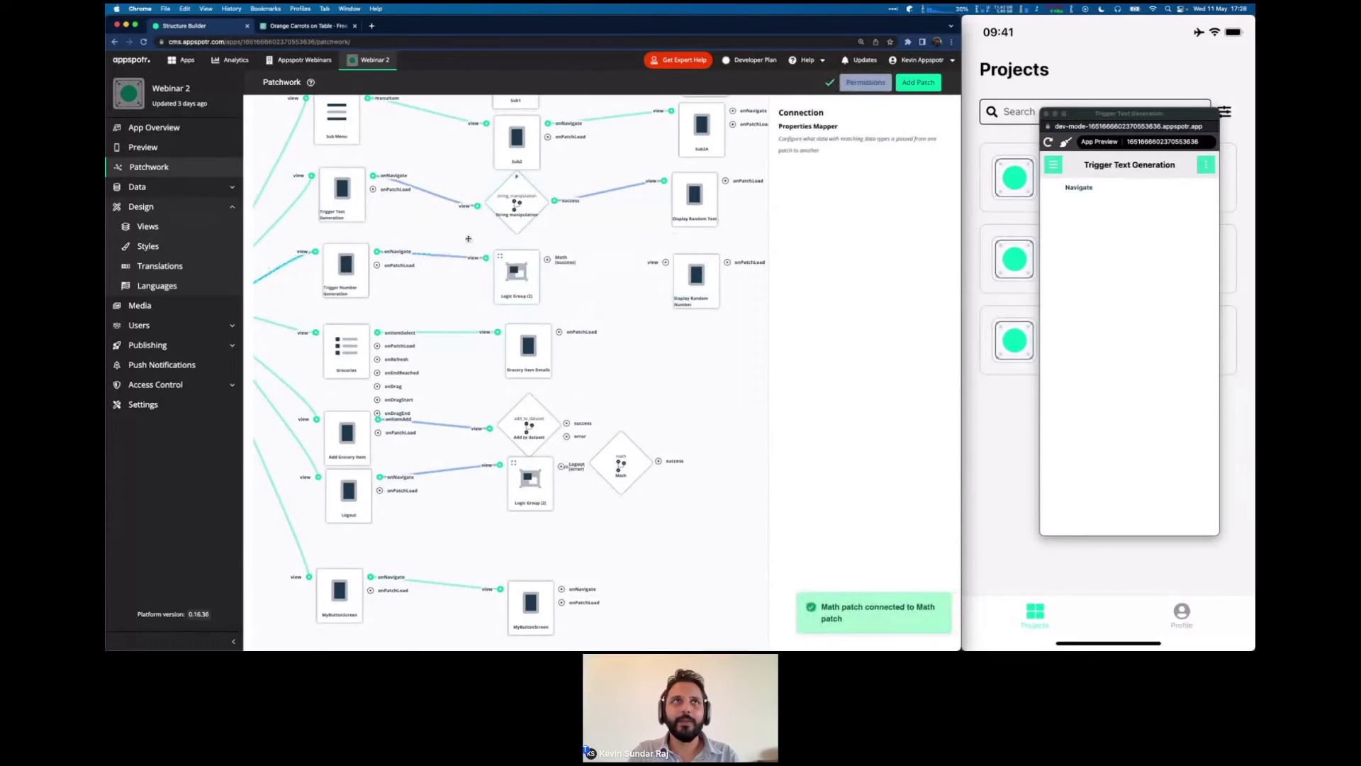
{"action": "left_click", "coordinate": [500, 256]}
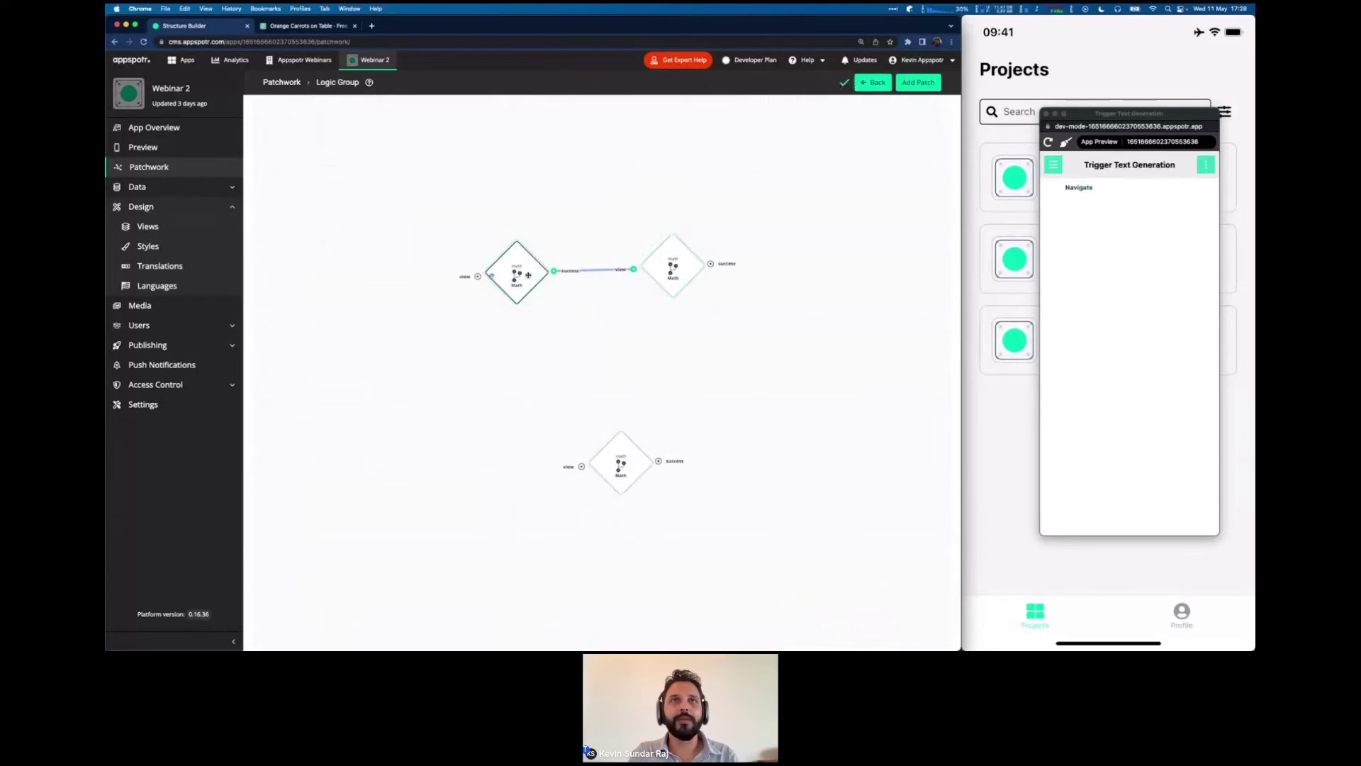
{"action": "left_click_drag", "start_coordinate": [639, 376], "coordinate": [552, 423]}
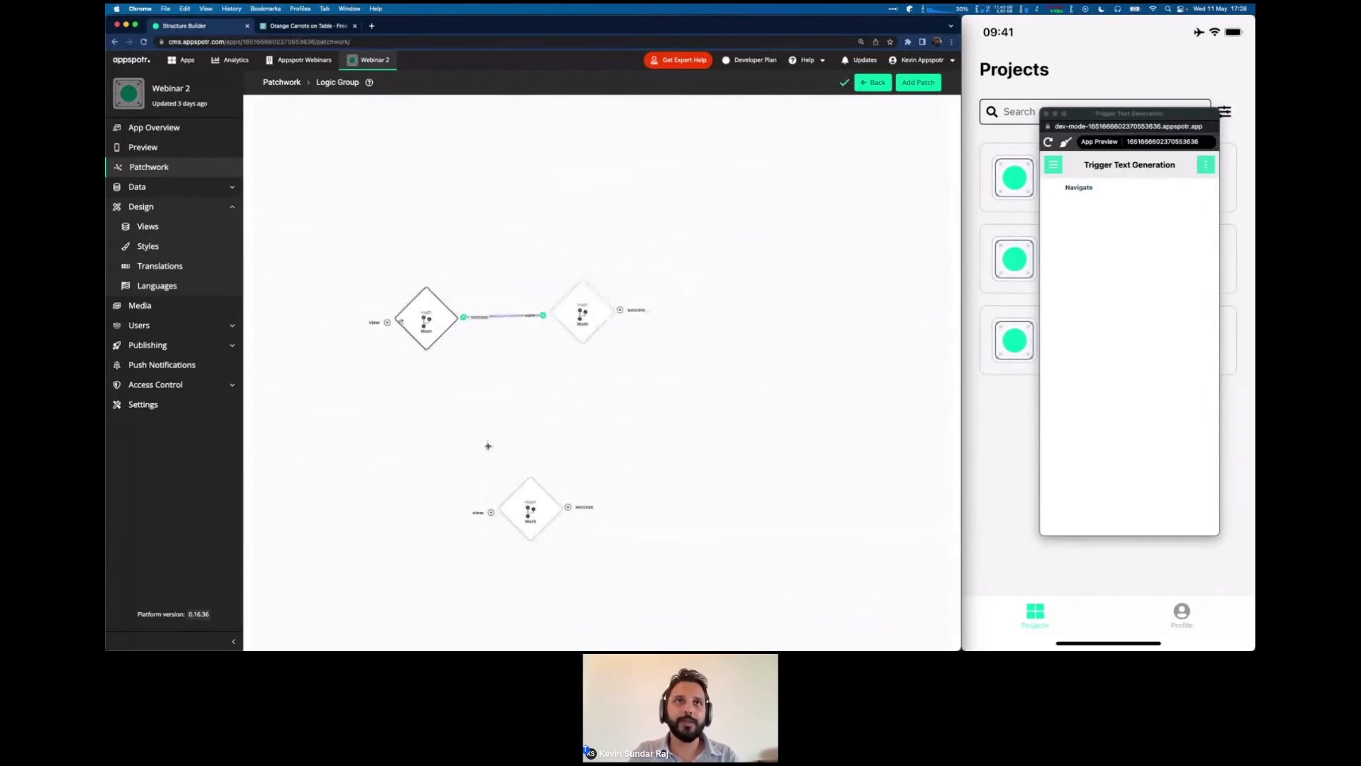
In the connection between the random-number and Multiply patches, map Math / result to the target Math / y.
{"action": "left_click", "coordinate": [428, 319]}
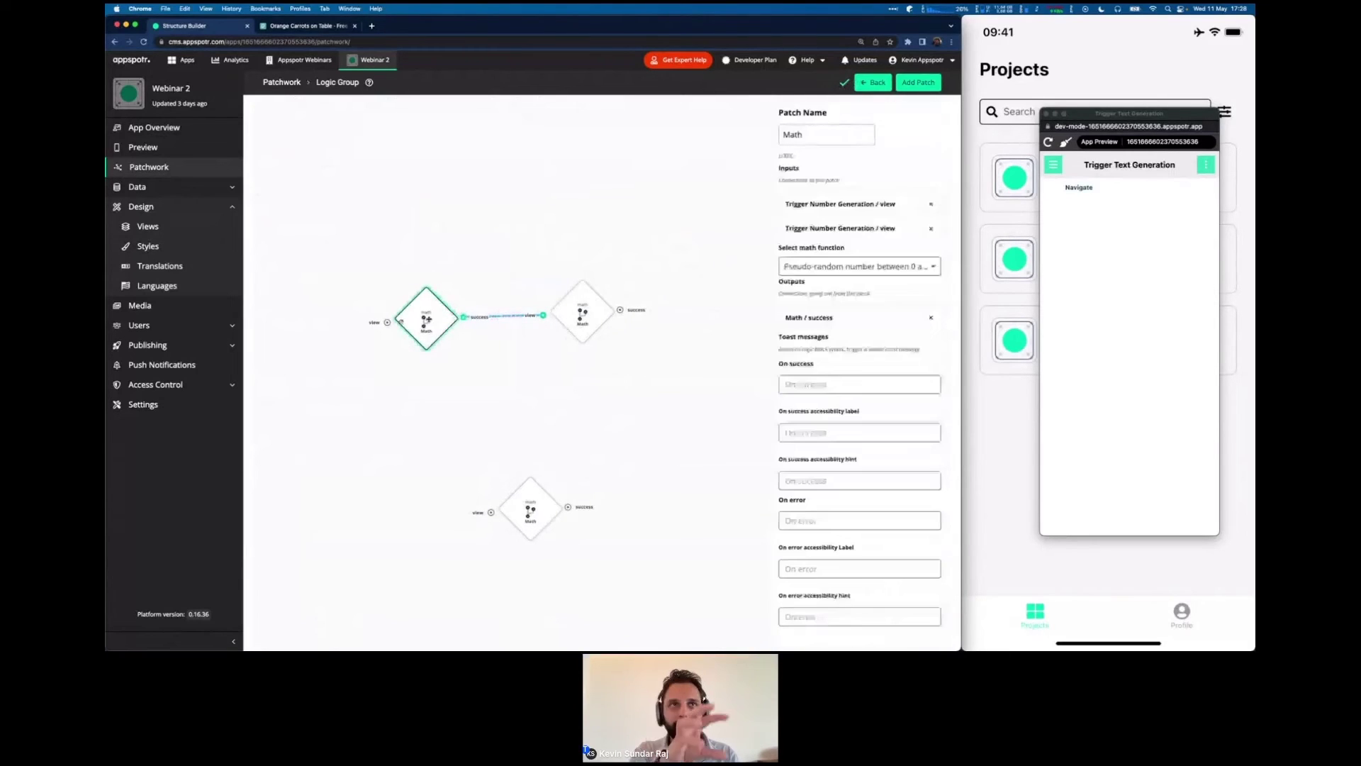
{"action": "left_click", "coordinate": [500, 317]}
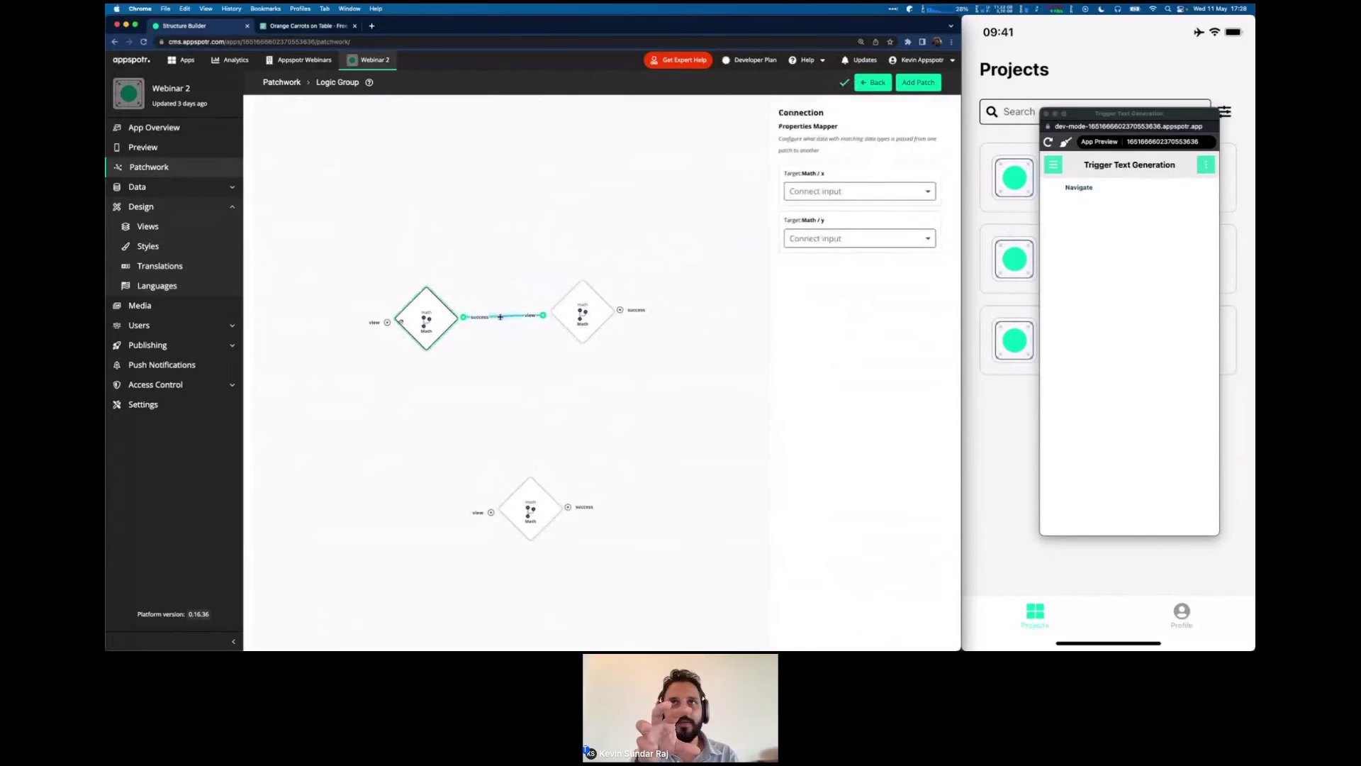
{"action": "left_click", "coordinate": [583, 312]}
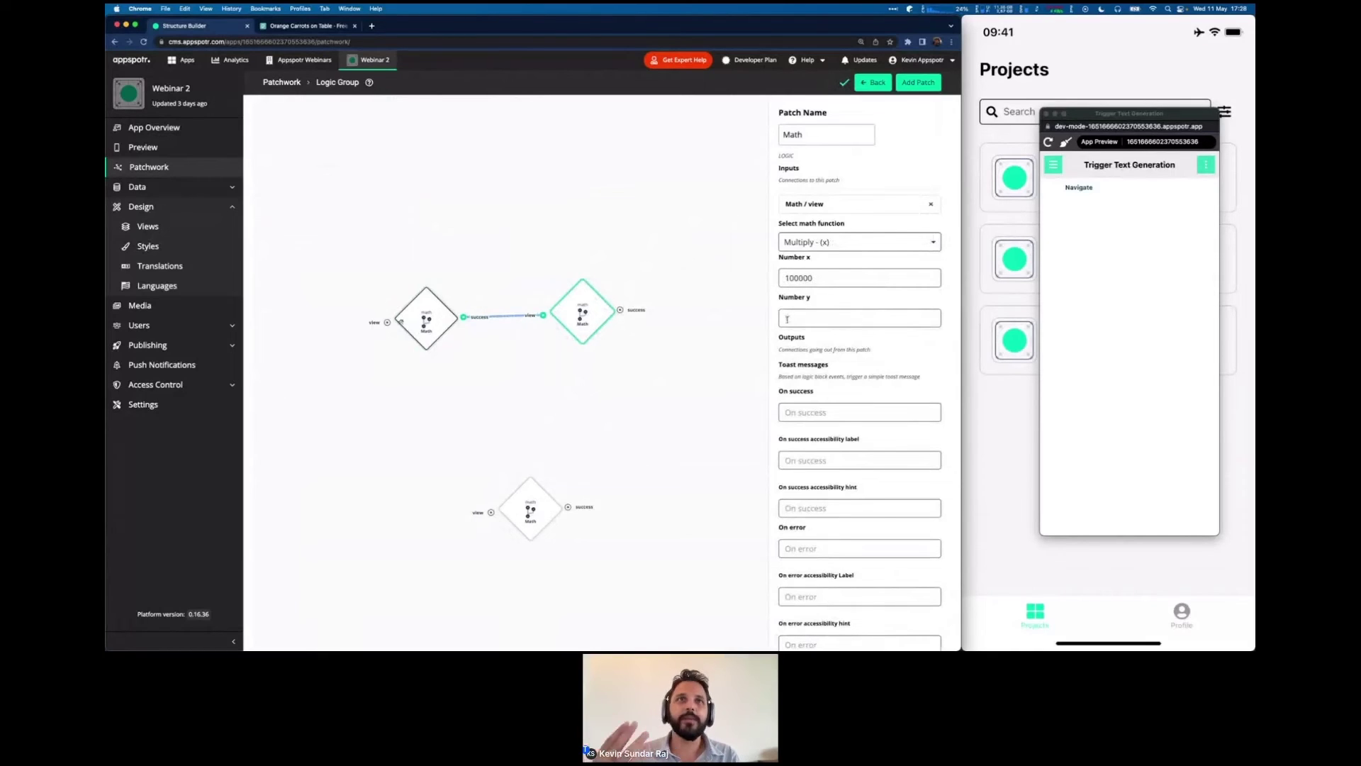
{"action": "left_click", "coordinate": [510, 317]}
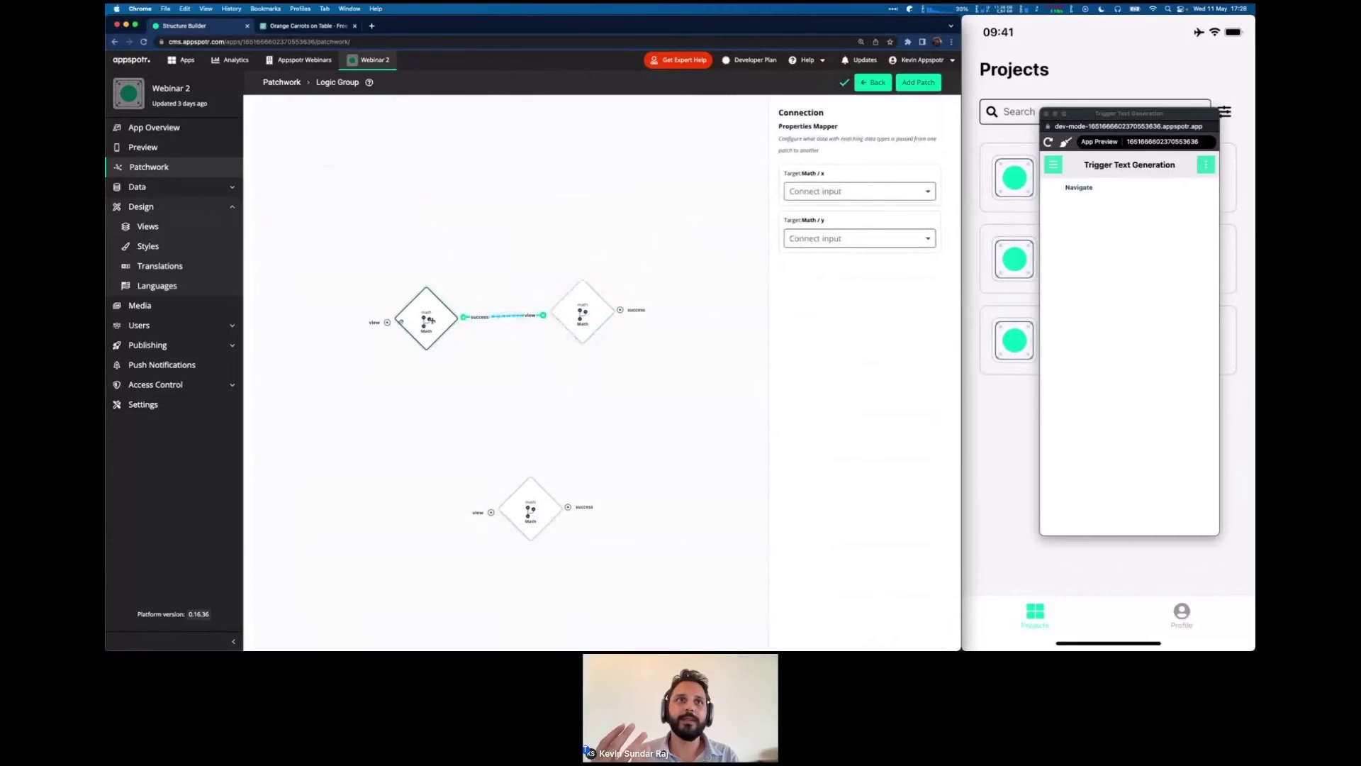
{"action": "left_click", "coordinate": [802, 243]}
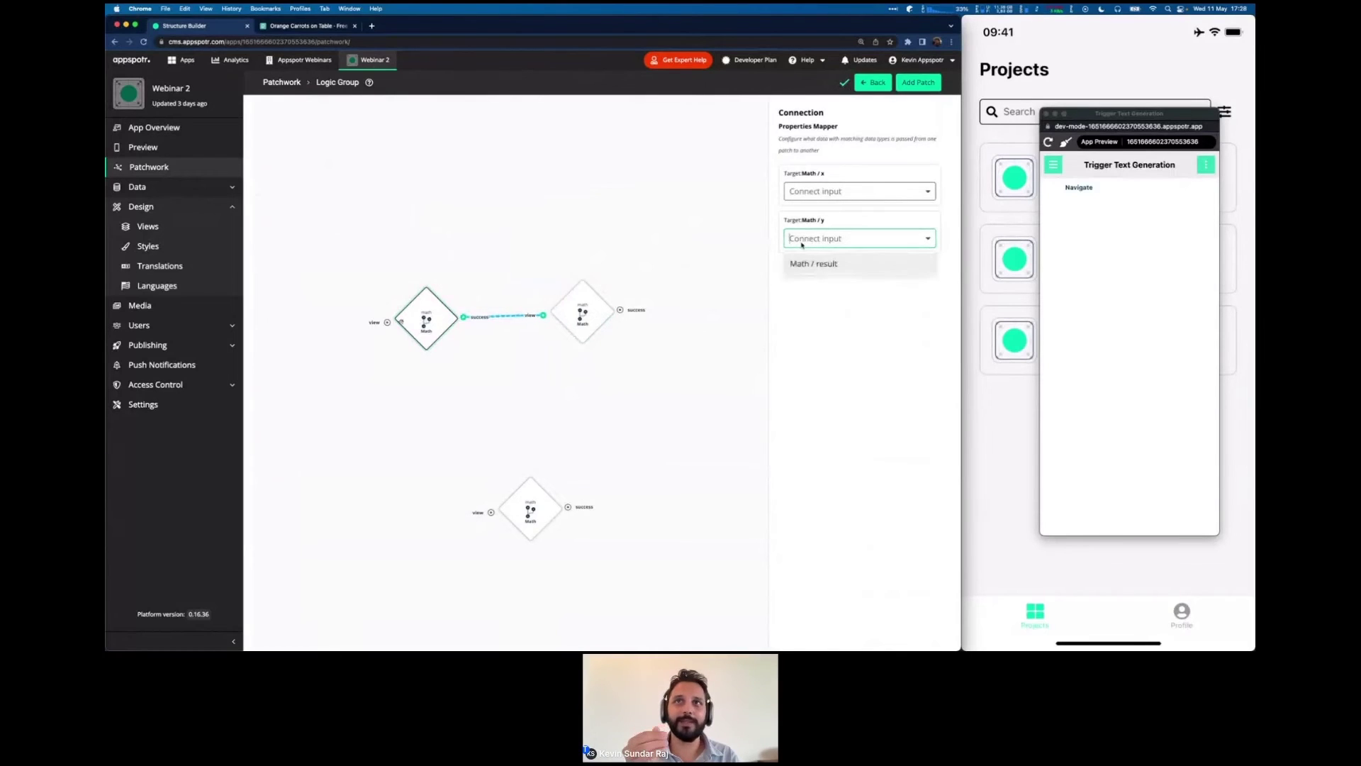
{"action": "left_click", "coordinate": [809, 264]}
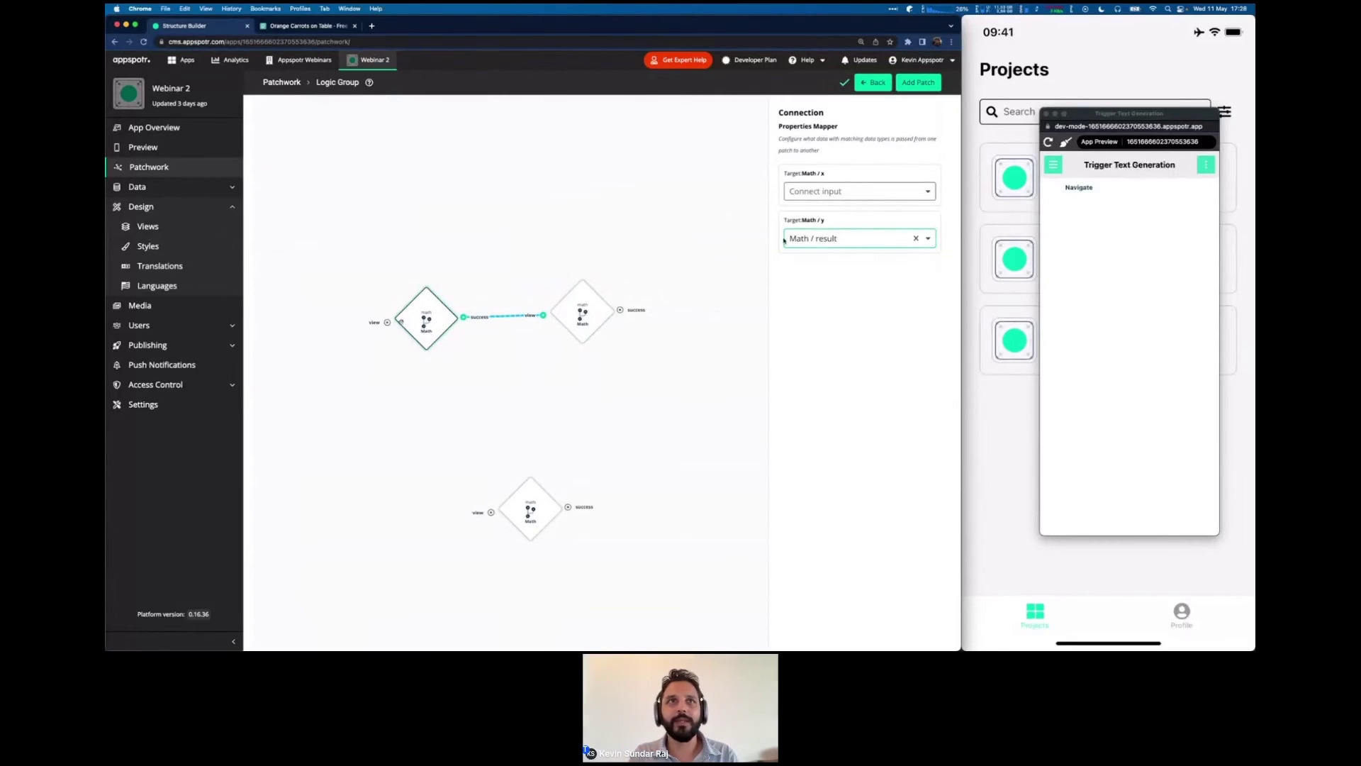
{"action": "left_click", "coordinate": [560, 313]}
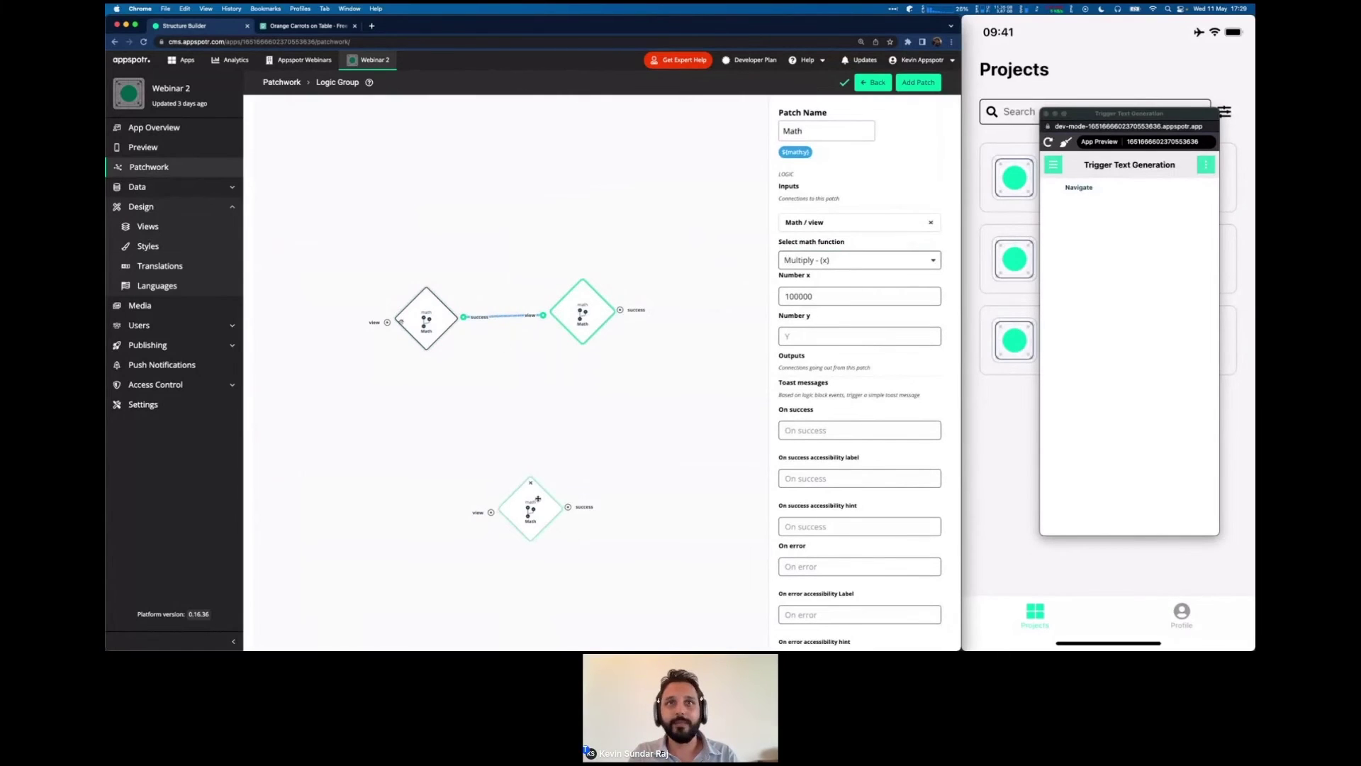
Place the third Math patch after Multiply, set it to Rounded to the nearest integer, and connect Multiply's success to its view.
{"action": "left_click_drag", "start_coordinate": [537, 501], "coordinate": [760, 297]}
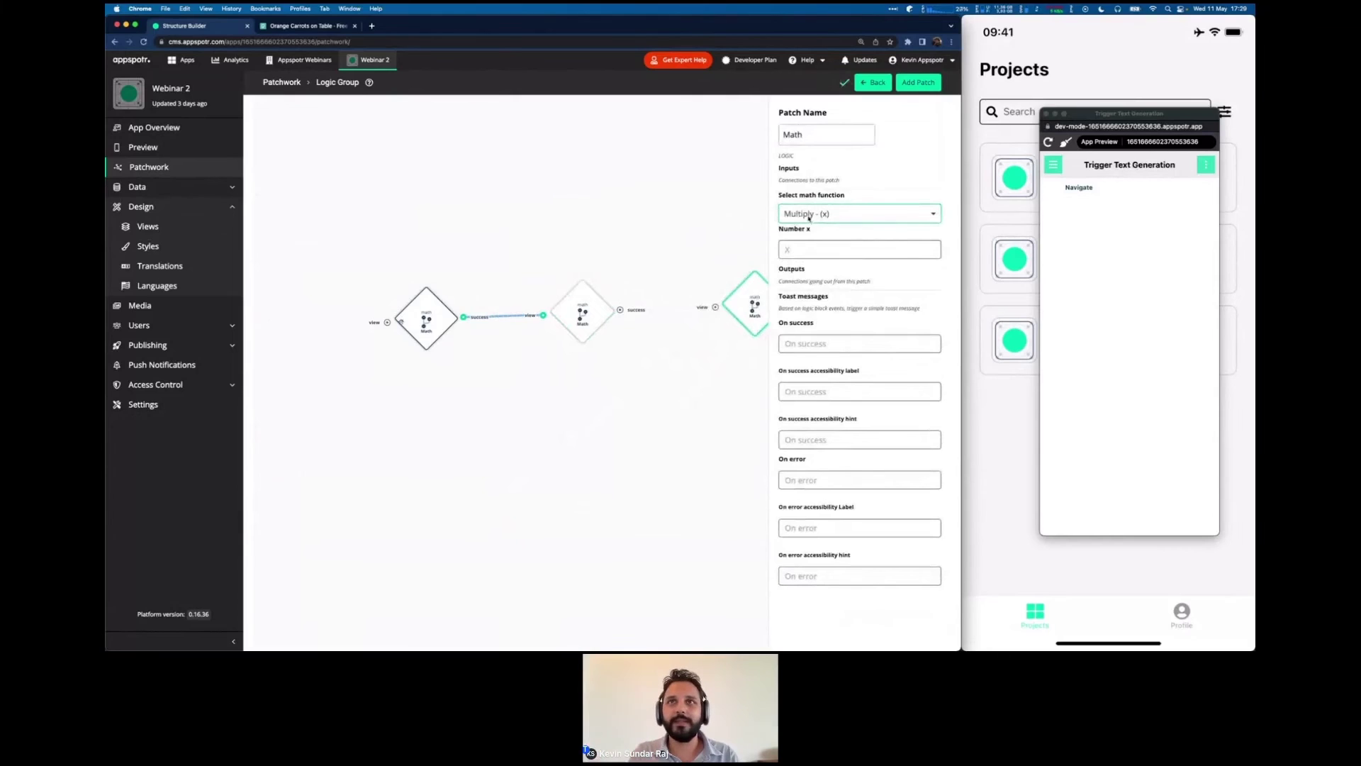
{"action": "left_click", "coordinate": [809, 217]}
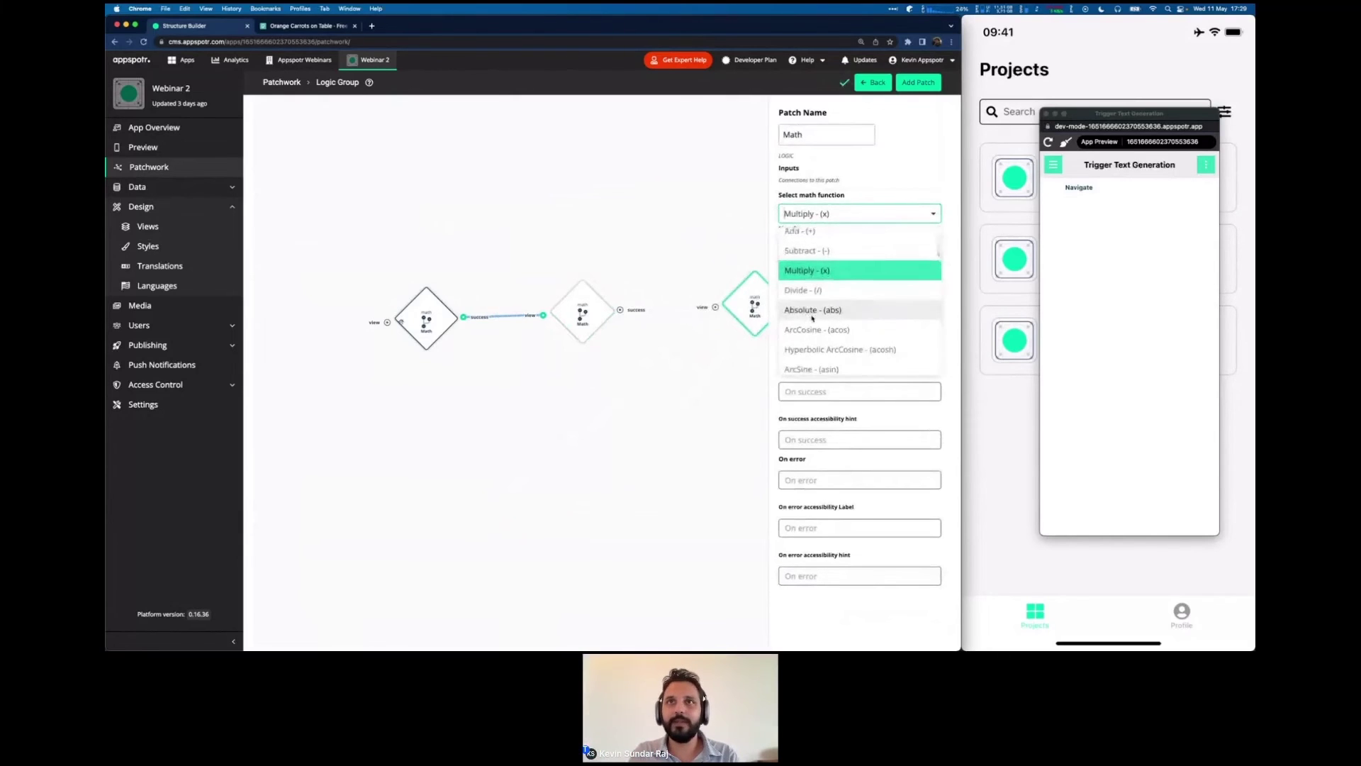
{"action": "type", "text": "rou"}
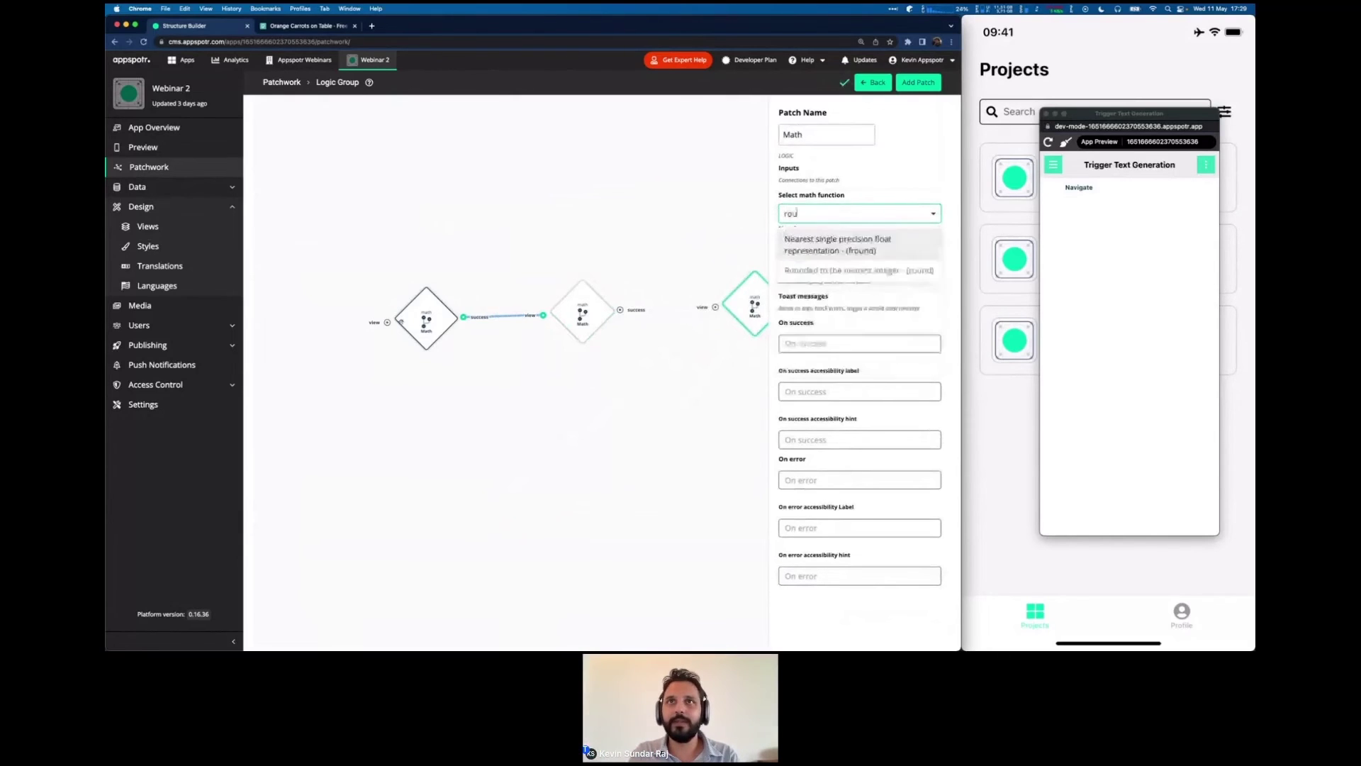
{"action": "left_click", "coordinate": [822, 272]}
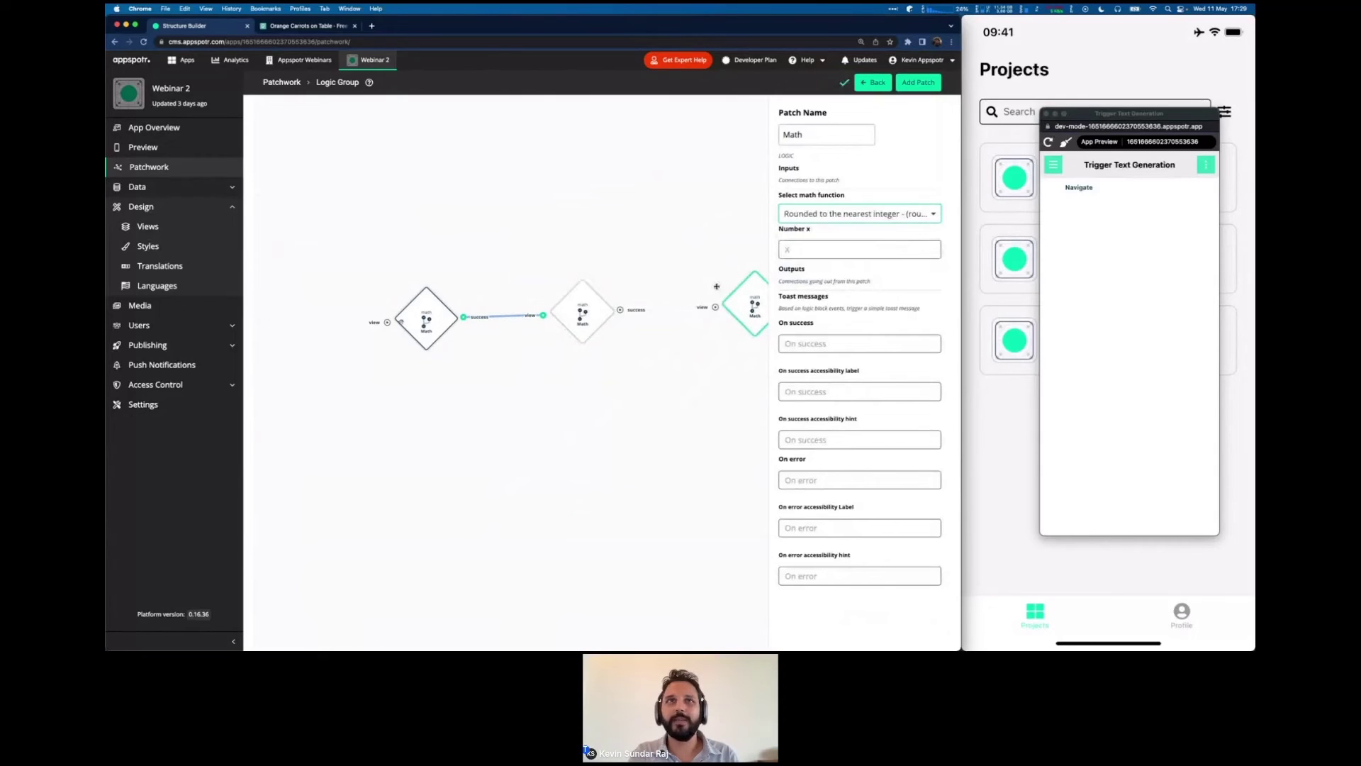
{"action": "left_click_drag", "start_coordinate": [621, 310], "coordinate": [716, 310]}
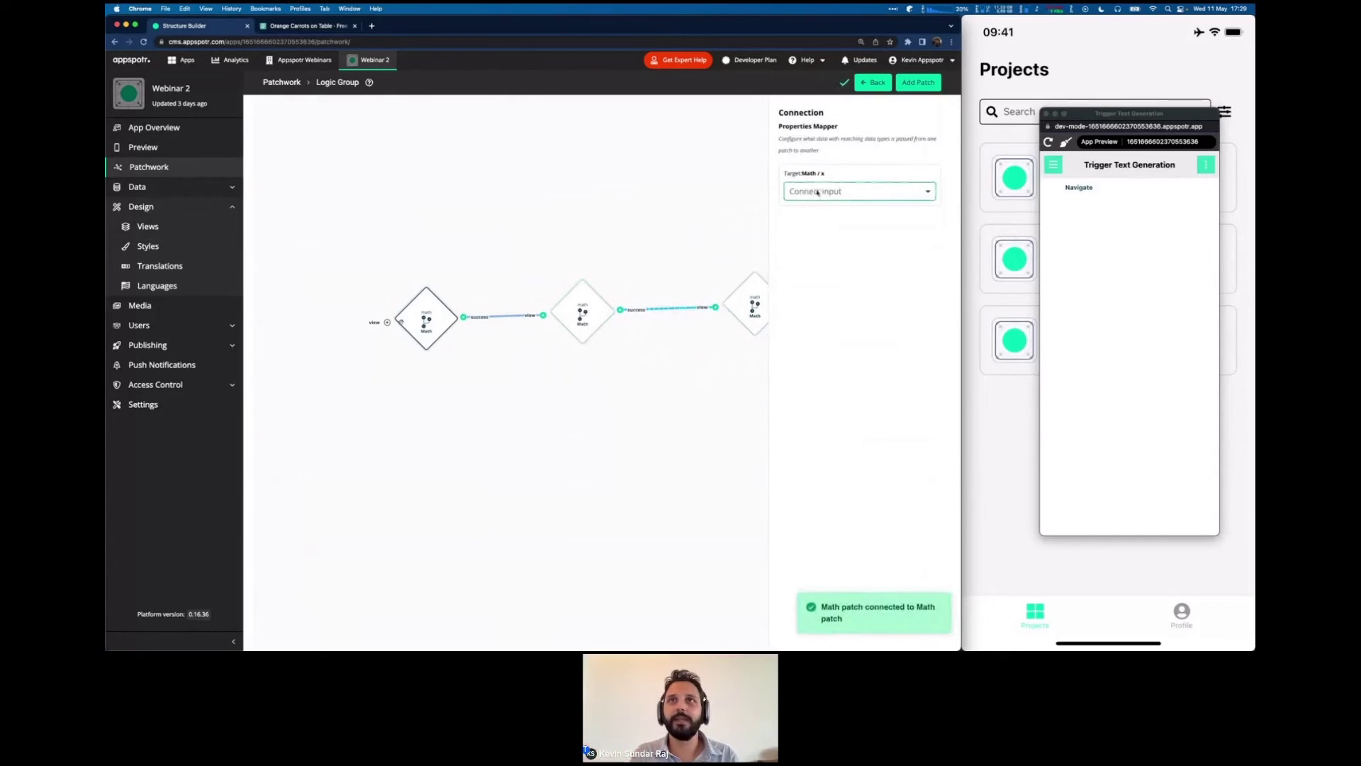
In the connection between the Multiply and rounding patches, map Math / result to the target Math / x and return to the main Patchwork.
{"action": "left_click", "coordinate": [820, 193]}
{"action": "left_click", "coordinate": [822, 217]}
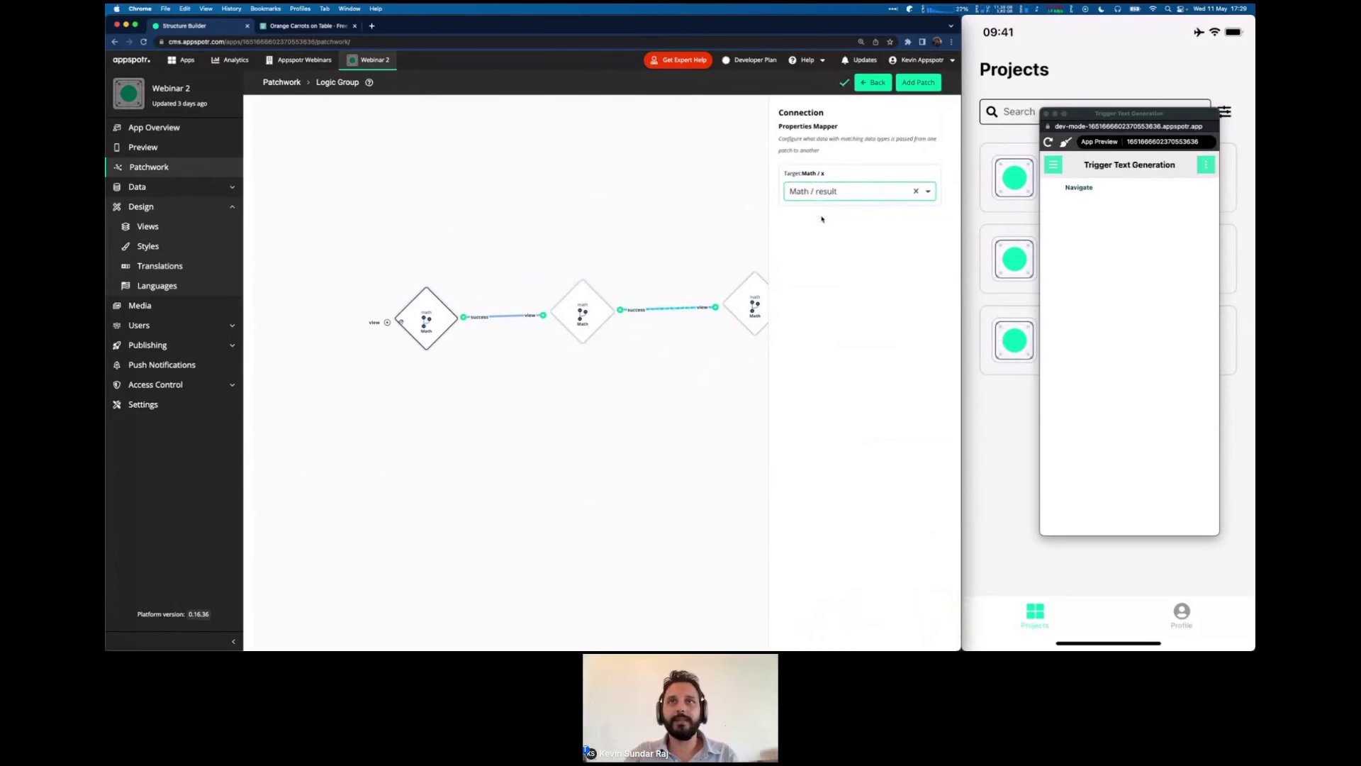
{"action": "left_click", "coordinate": [874, 82]}
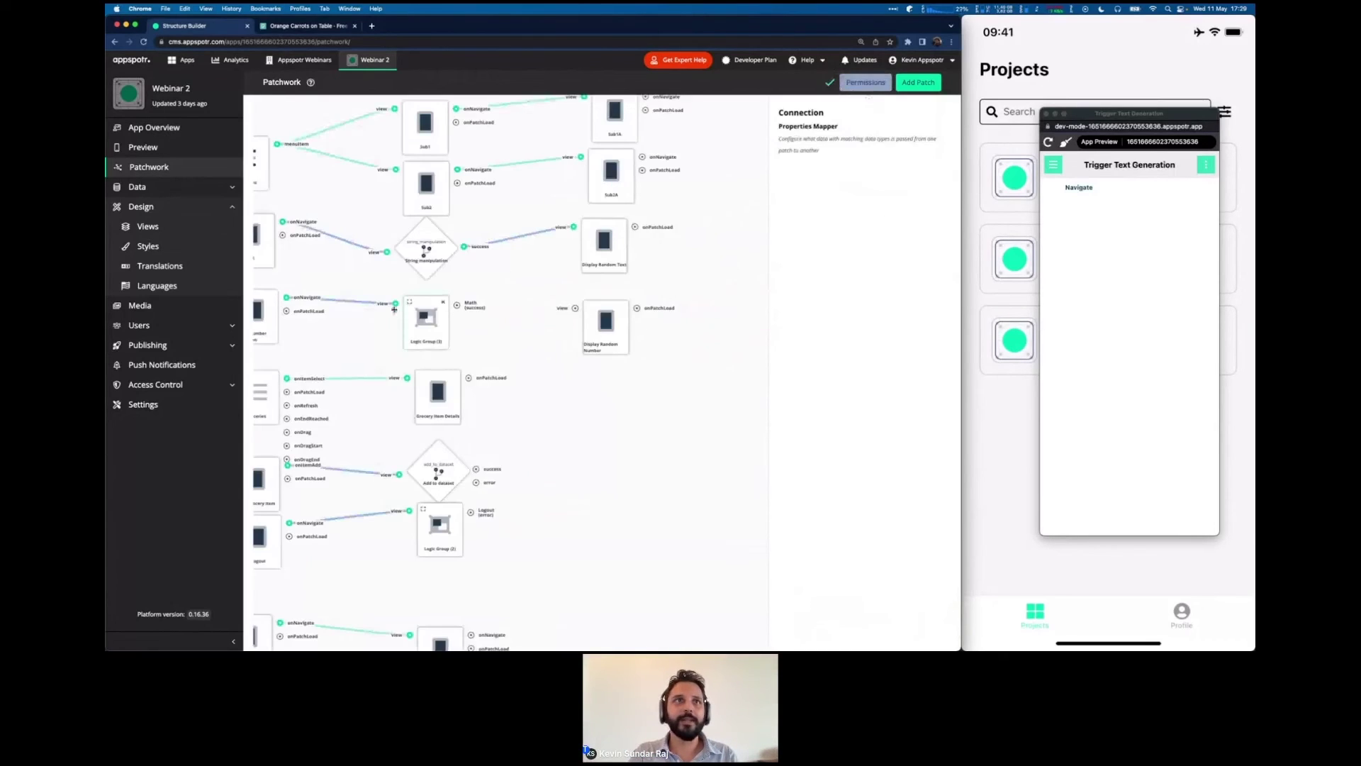
{"action": "double_click", "coordinate": [410, 304]}
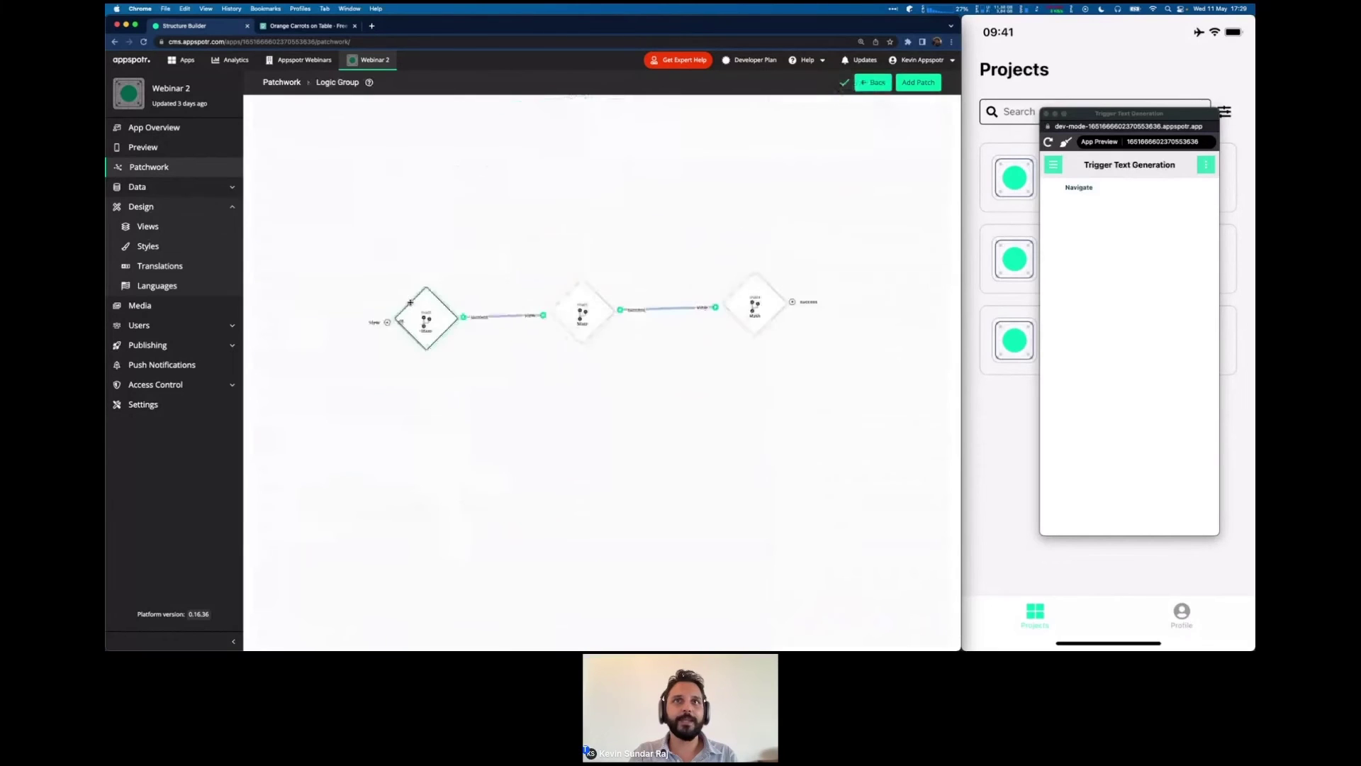
{"action": "left_click", "coordinate": [867, 87]}
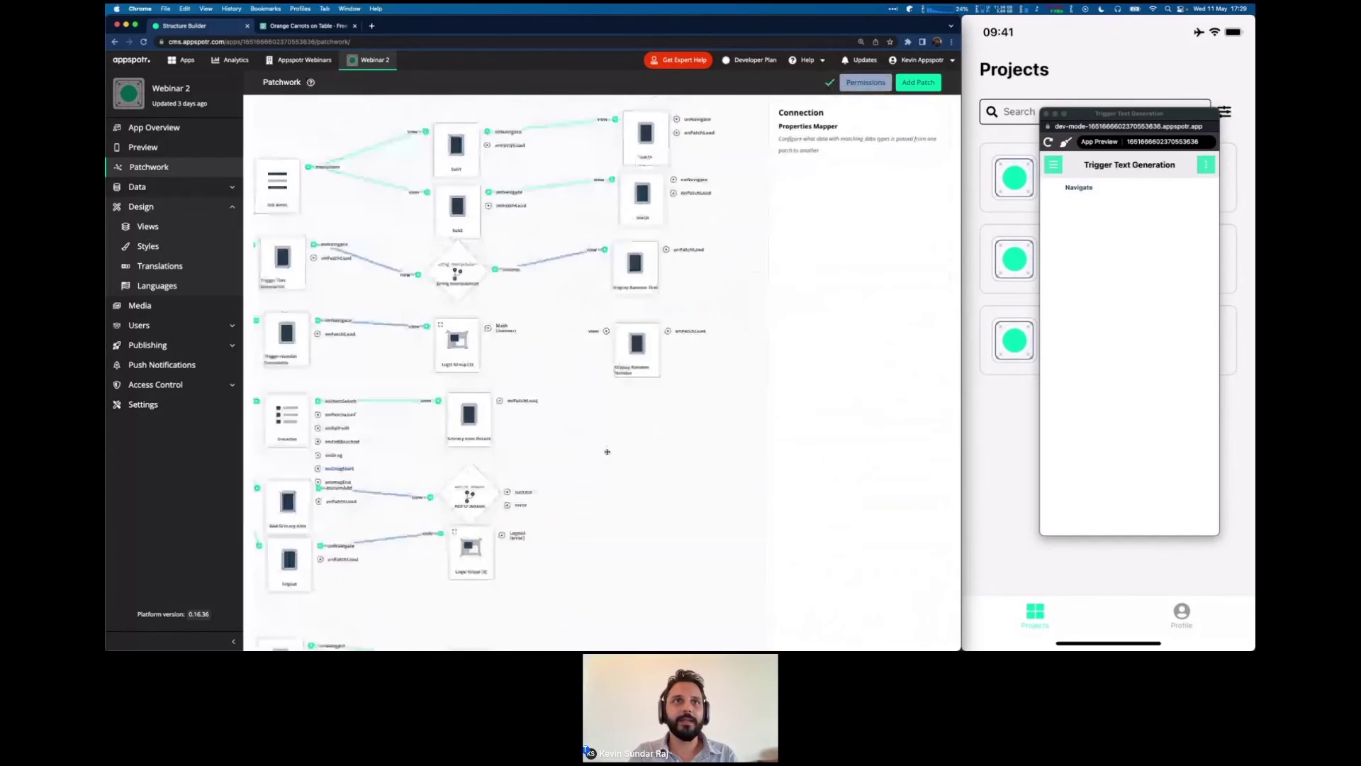
Connect the logic group's Math success to Display Random Number's view and map Math / result to its randomNumber property.
{"action": "left_click_drag", "start_coordinate": [489, 329], "coordinate": [607, 332]}
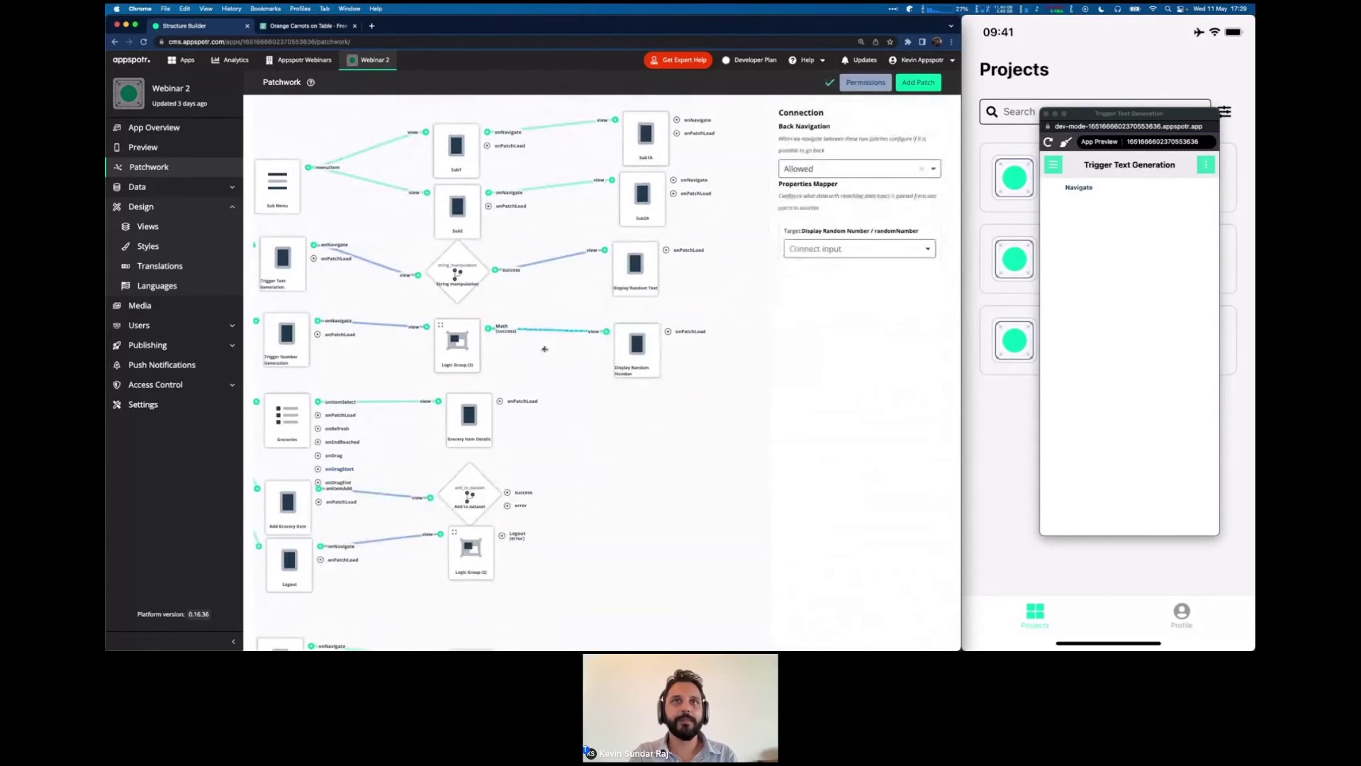
{"action": "left_click", "coordinate": [862, 249]}
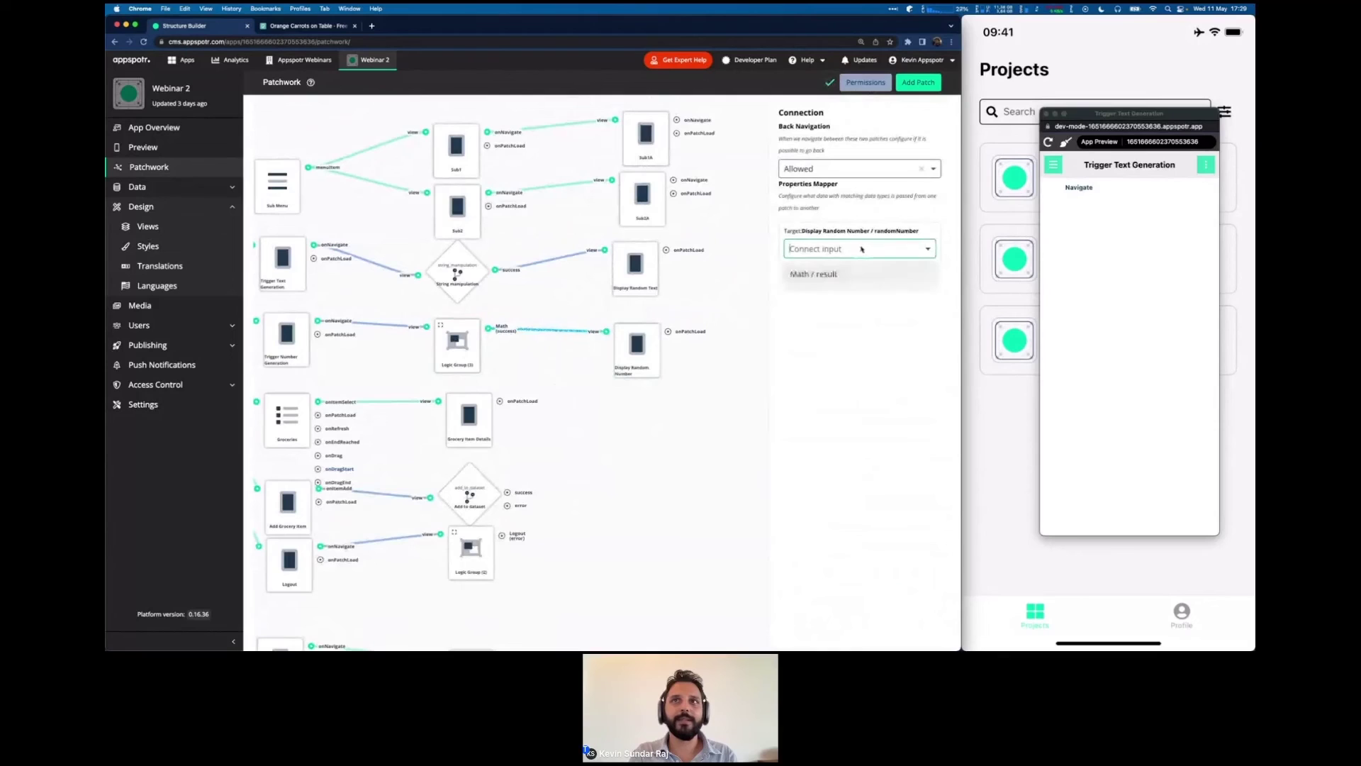
{"action": "left_click", "coordinate": [859, 276]}
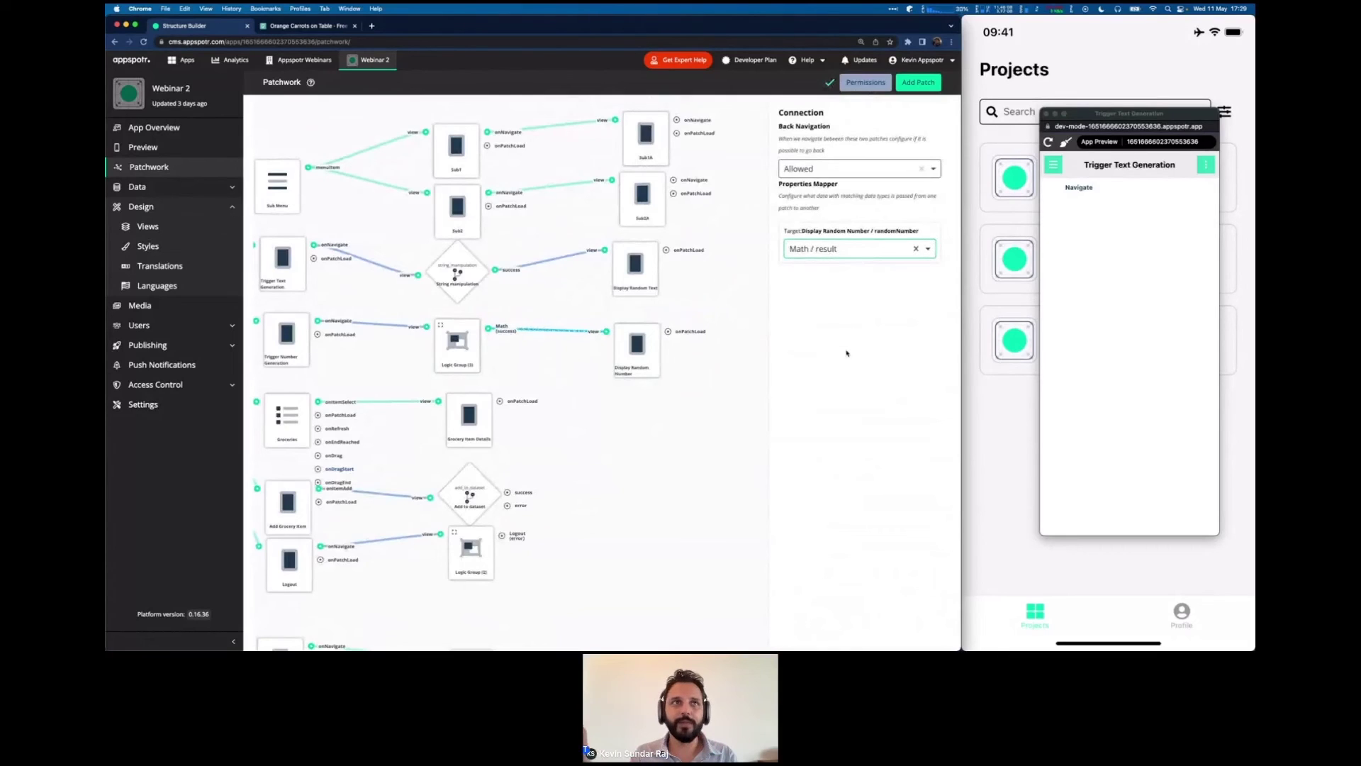
Reload the app preview and open its Trigger Number Generation view.
{"action": "left_click", "coordinate": [1115, 318]}
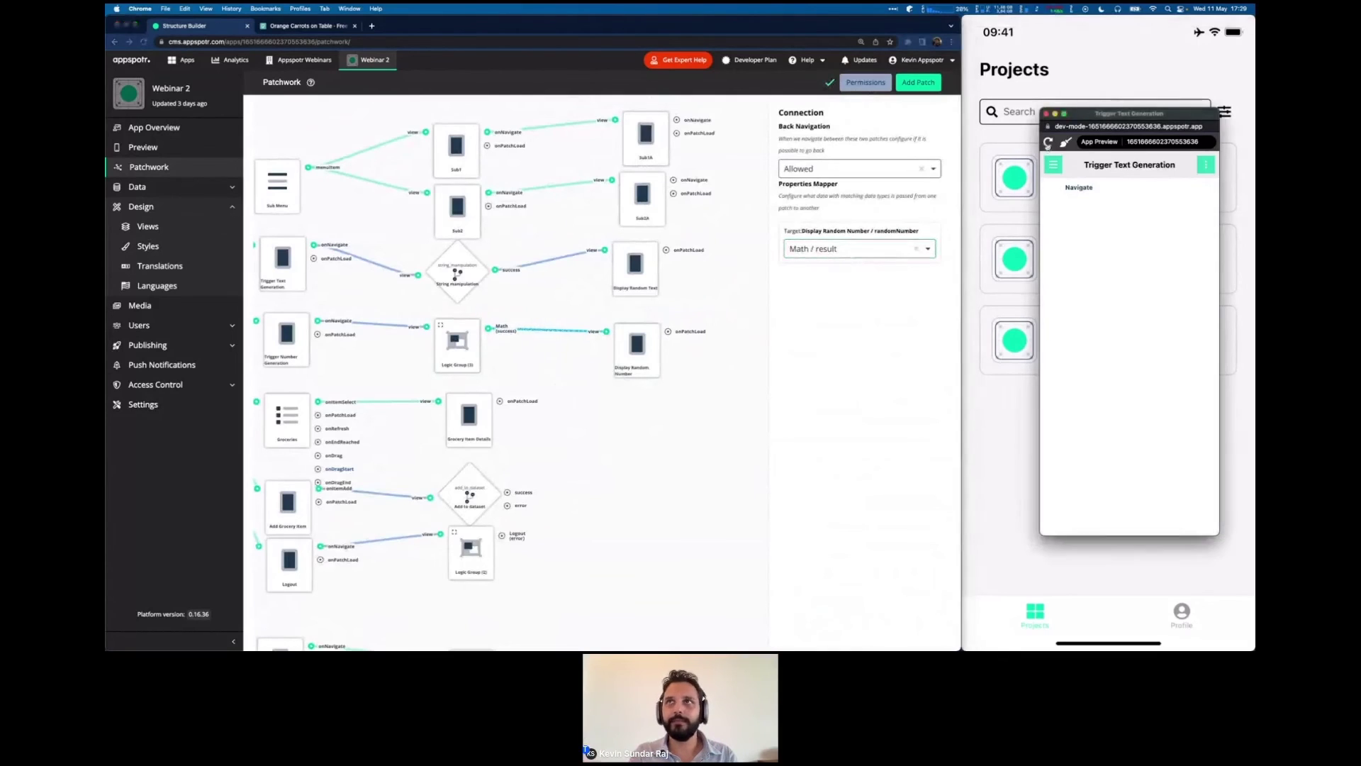
{"action": "left_click", "coordinate": [1048, 143]}
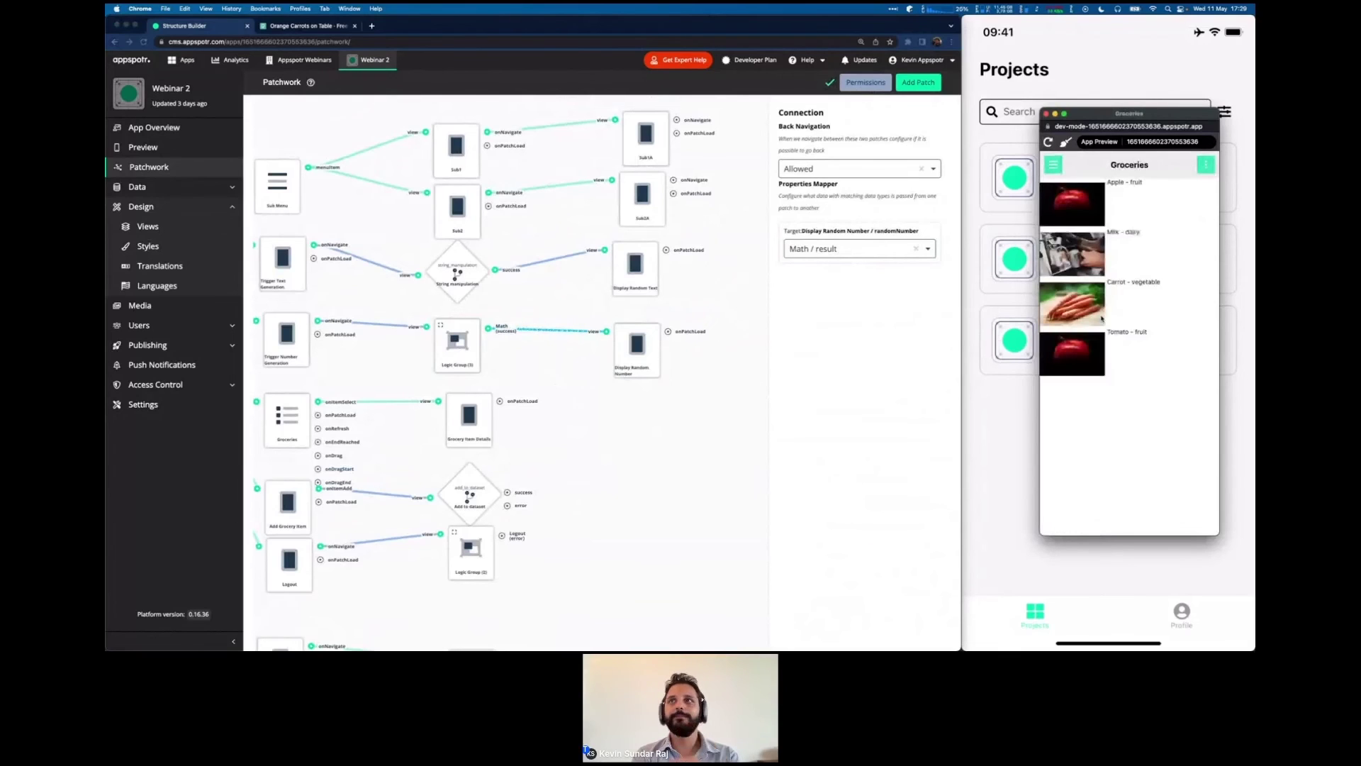
{"action": "left_click", "coordinate": [1054, 166]}
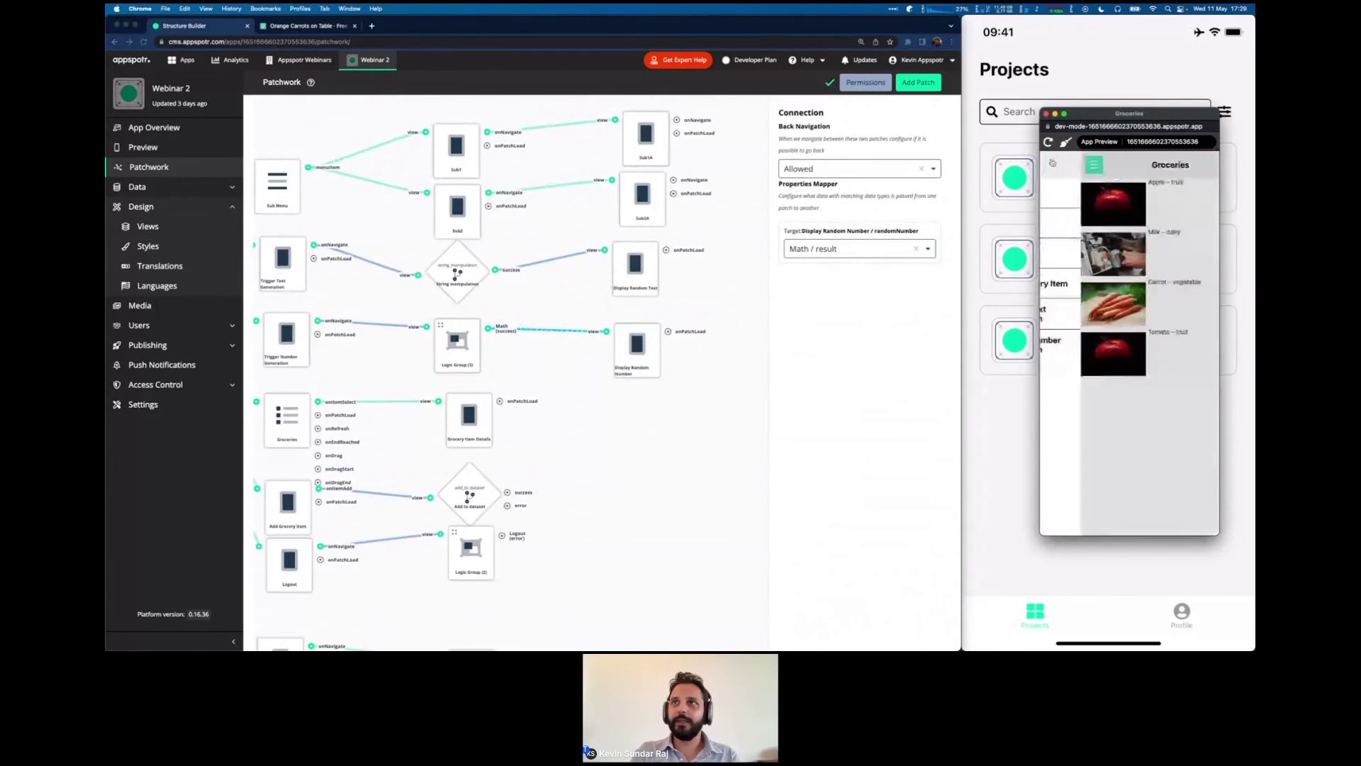
{"action": "left_click", "coordinate": [1103, 350]}
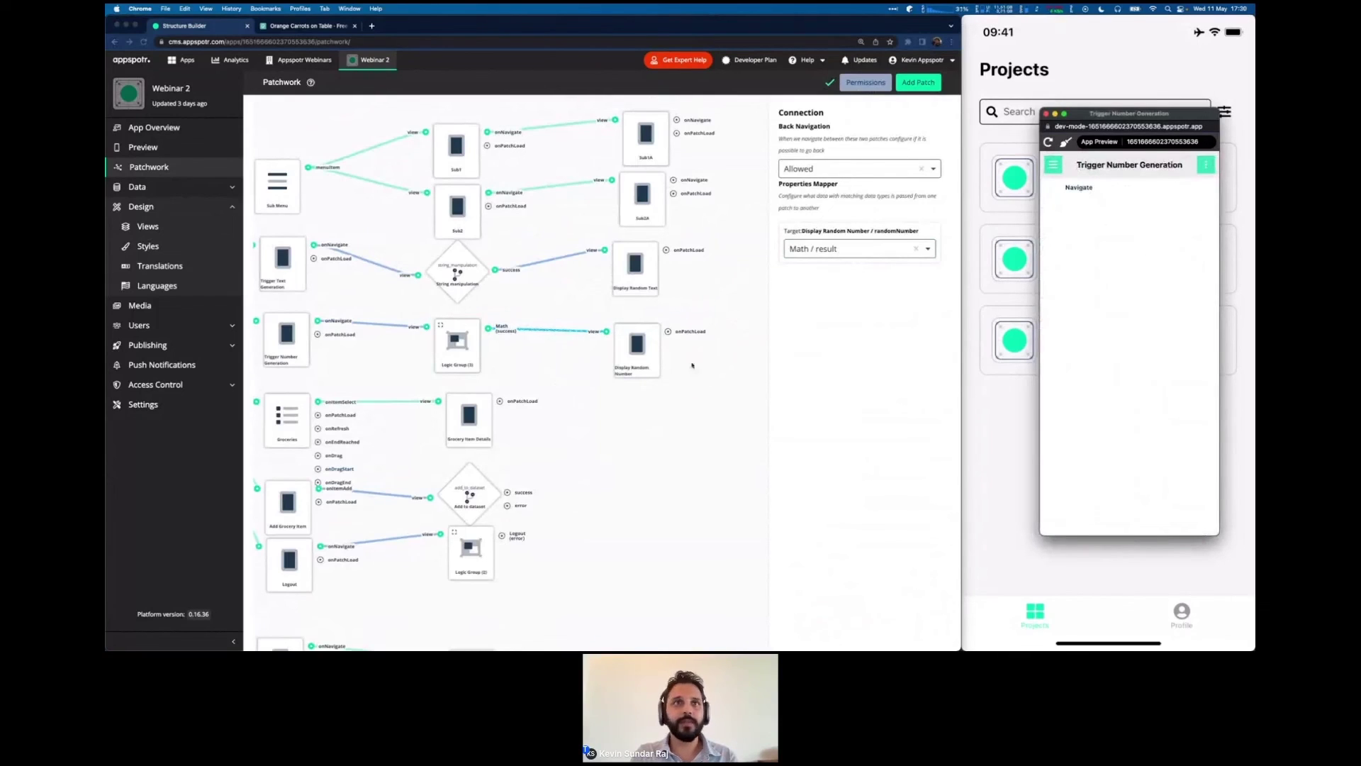
Test the number flow in the preview by navigating to Display Random Number three times, going back between runs.
{"action": "left_click", "coordinate": [692, 365]}
{"action": "scroll", "coordinate": [686, 424], "scroll_direction": "left", "scroll_amount": 5}
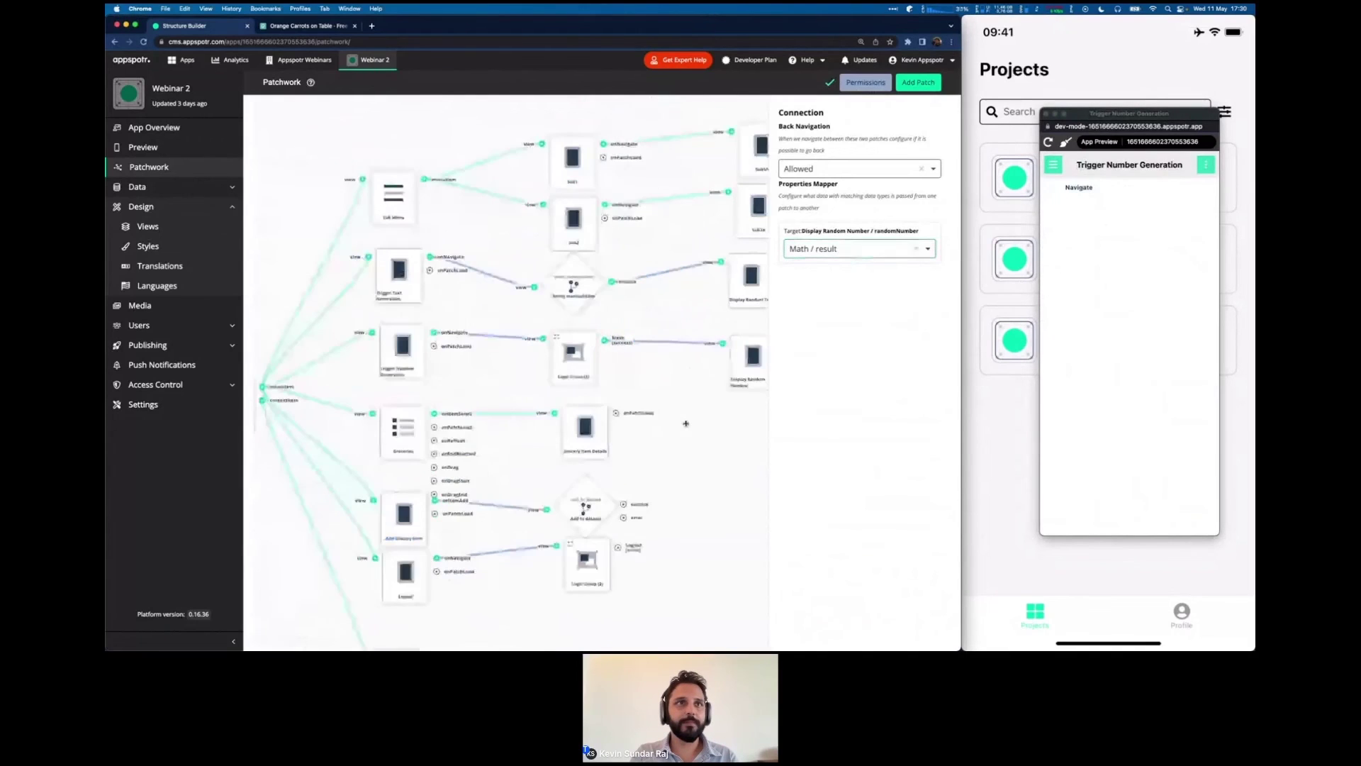
{"action": "left_click", "coordinate": [686, 423]}
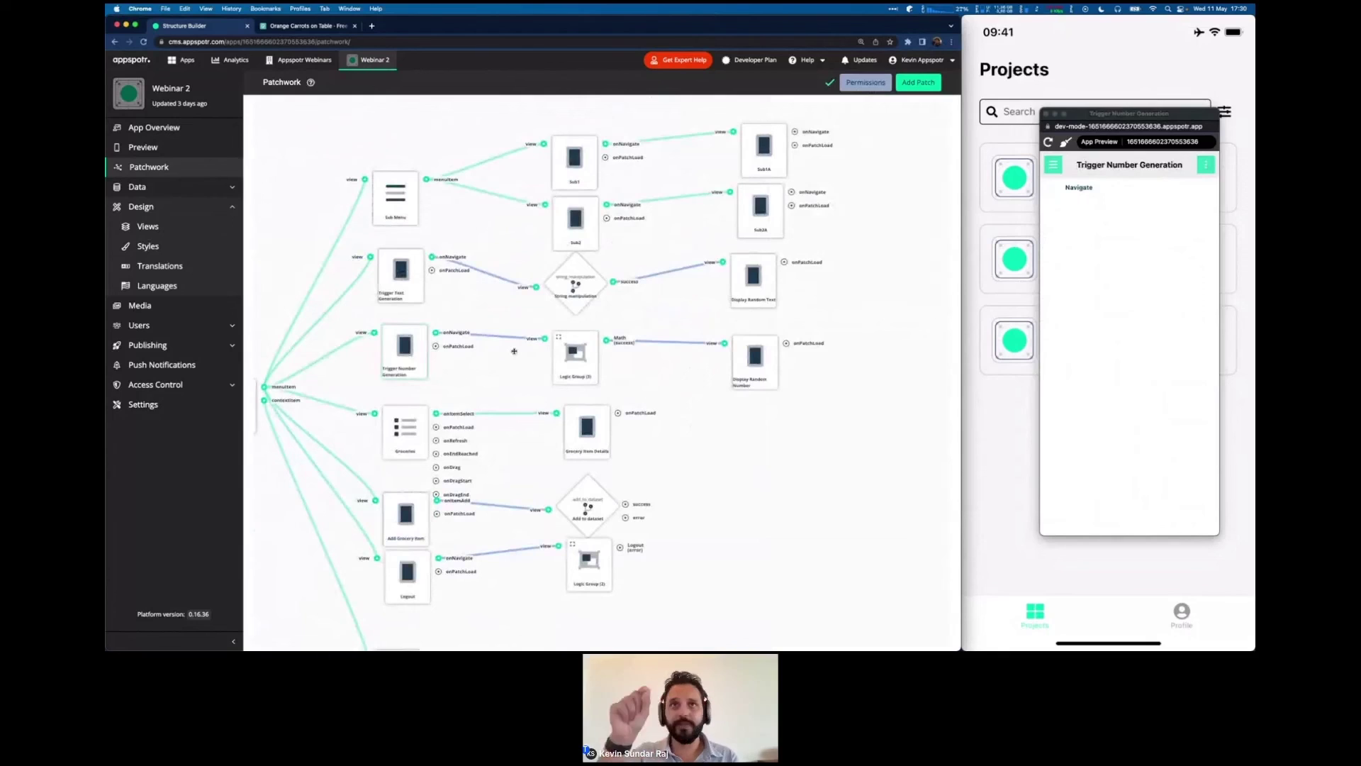
{"action": "left_click", "coordinate": [1112, 346]}
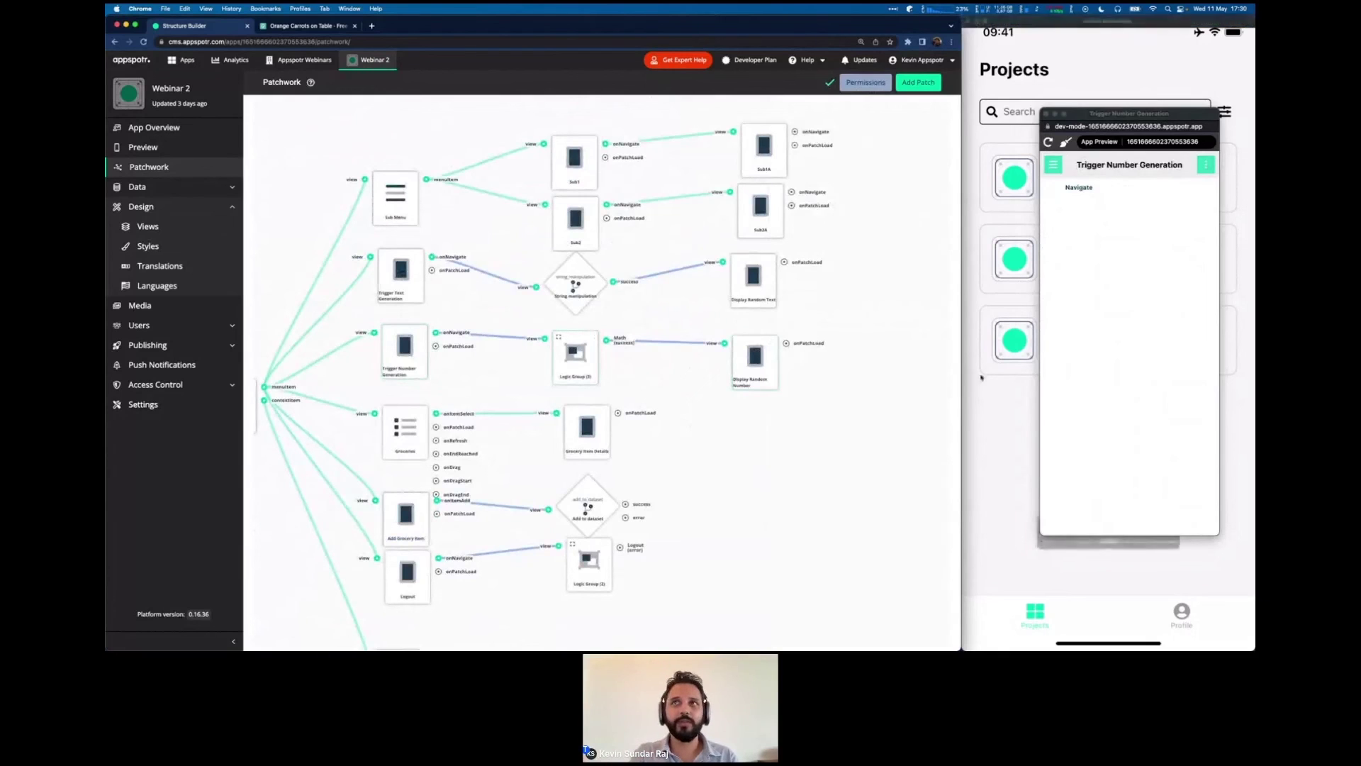
{"action": "left_click", "coordinate": [1079, 188]}
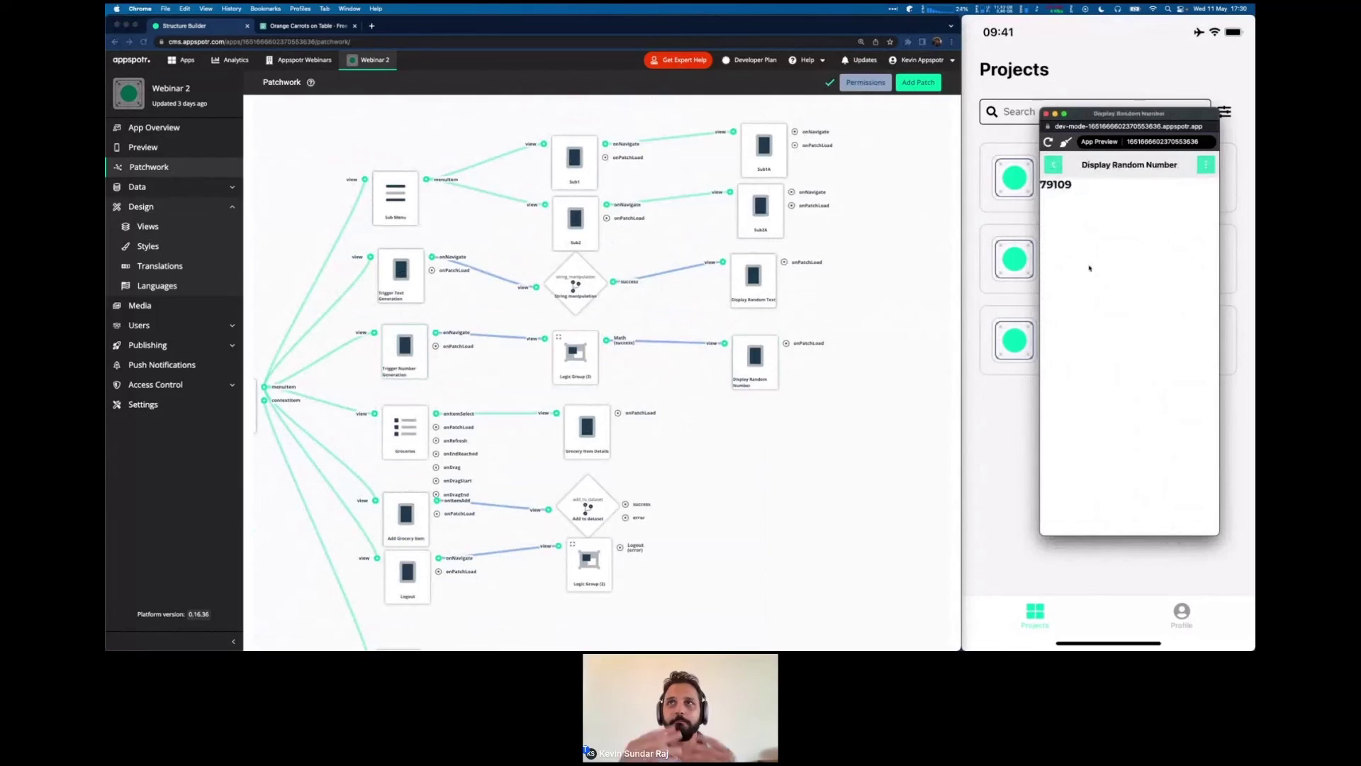
{"action": "left_click", "coordinate": [1054, 166]}
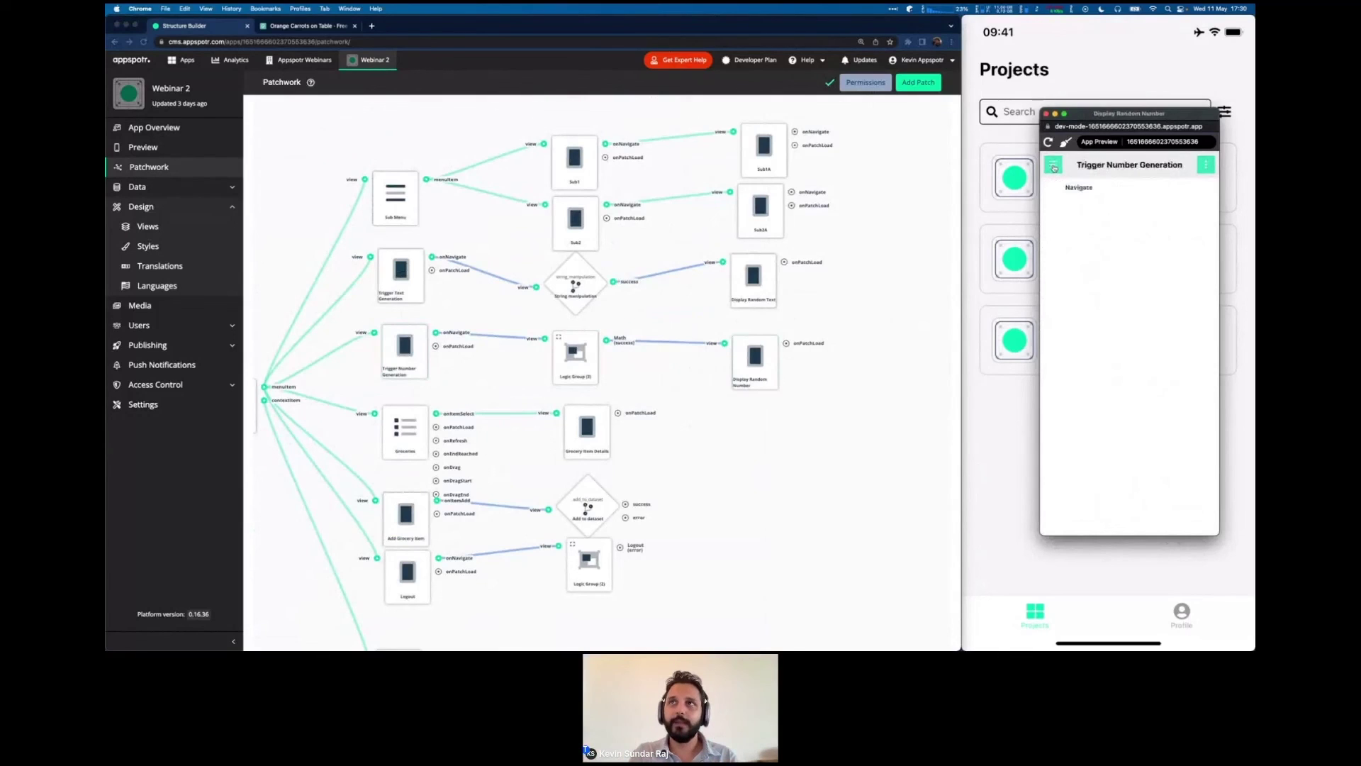
{"action": "left_click", "coordinate": [1076, 190]}
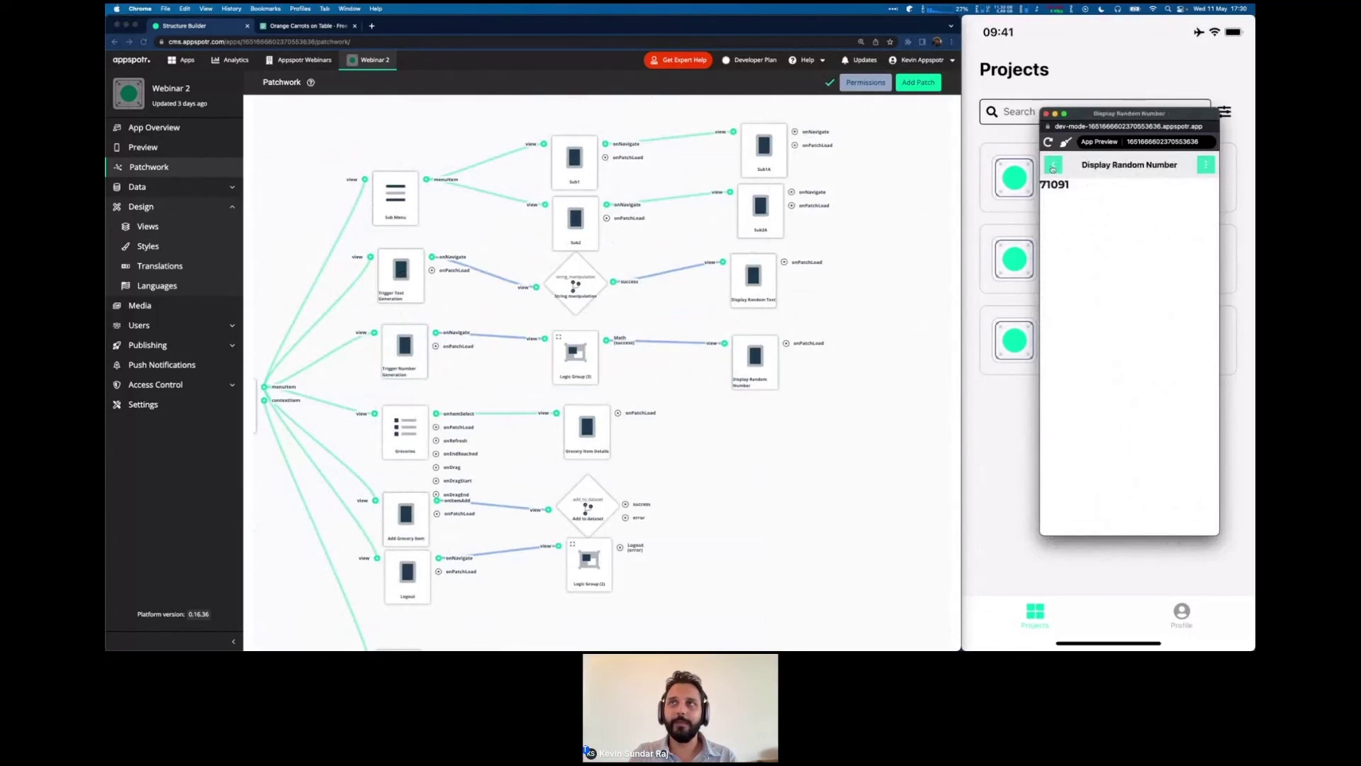
{"action": "left_click", "coordinate": [1054, 166]}
{"action": "left_click", "coordinate": [1085, 189]}
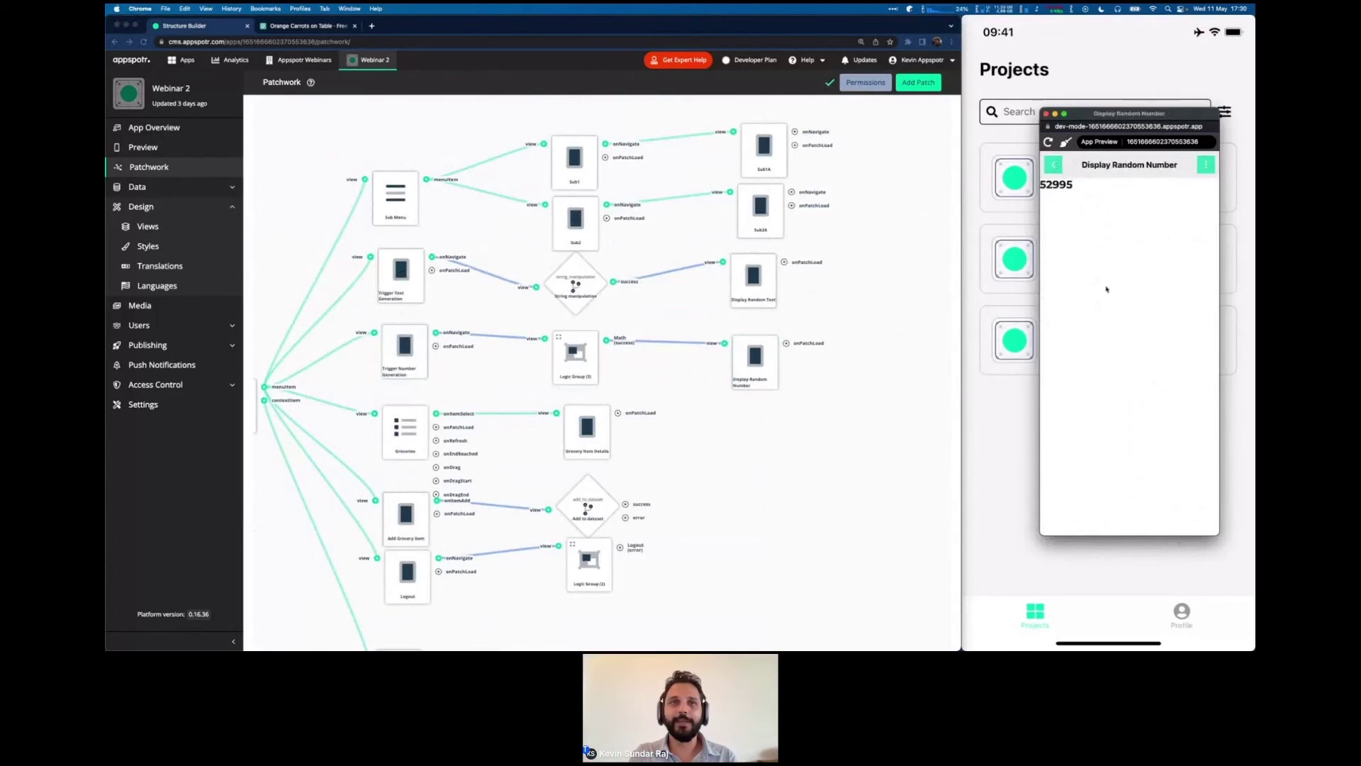
Review the math function settings of the three chained Math patches inside the logic group, then return to the main Patchwork.
{"action": "left_click", "coordinate": [666, 389]}
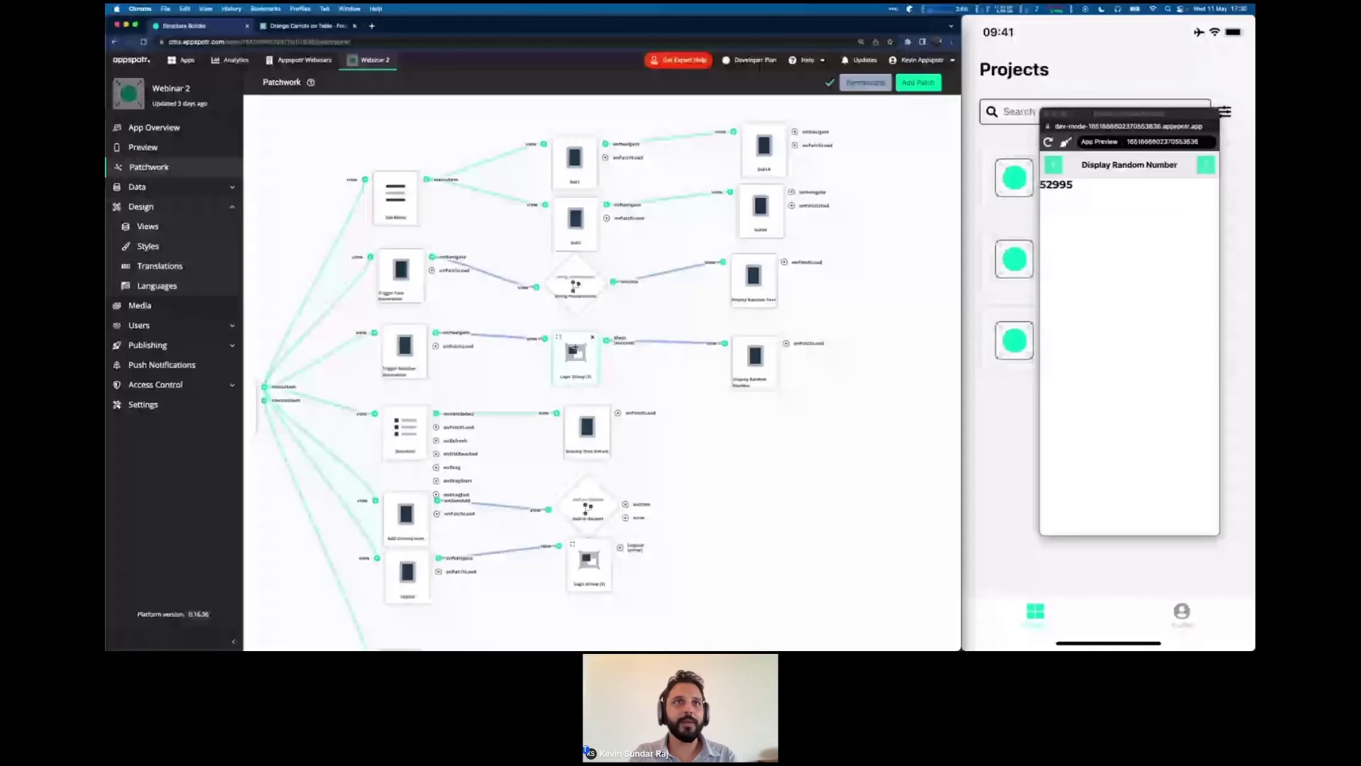
{"action": "double_click", "coordinate": [574, 349]}
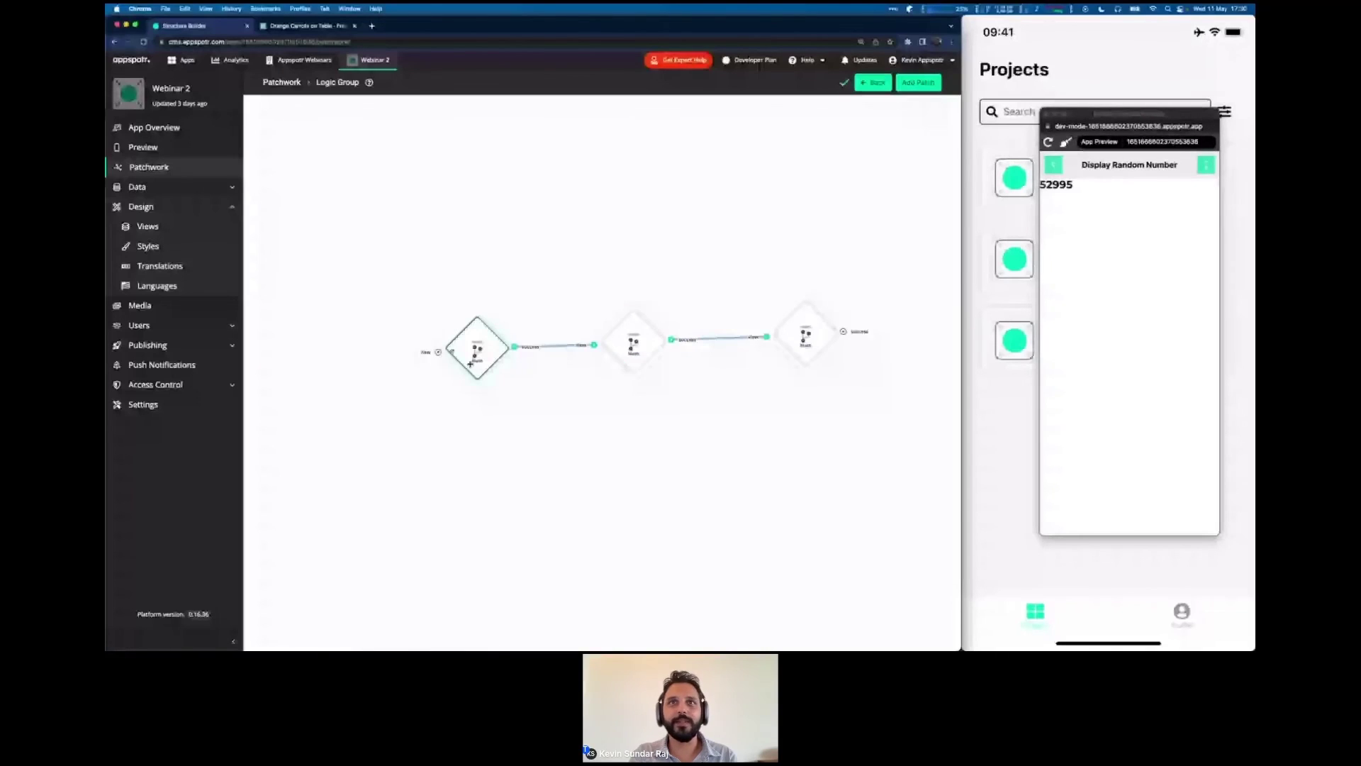
{"action": "left_click", "coordinate": [470, 364]}
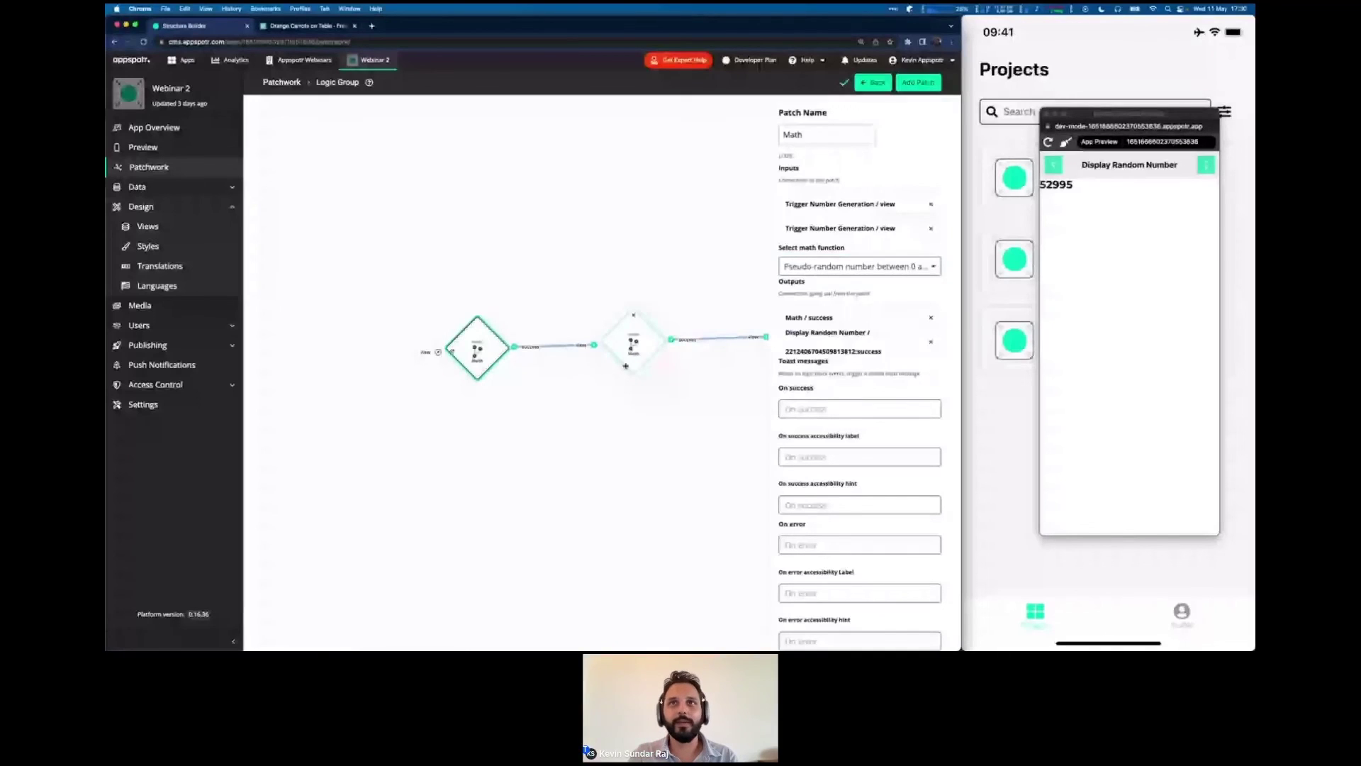
{"action": "left_click", "coordinate": [634, 341]}
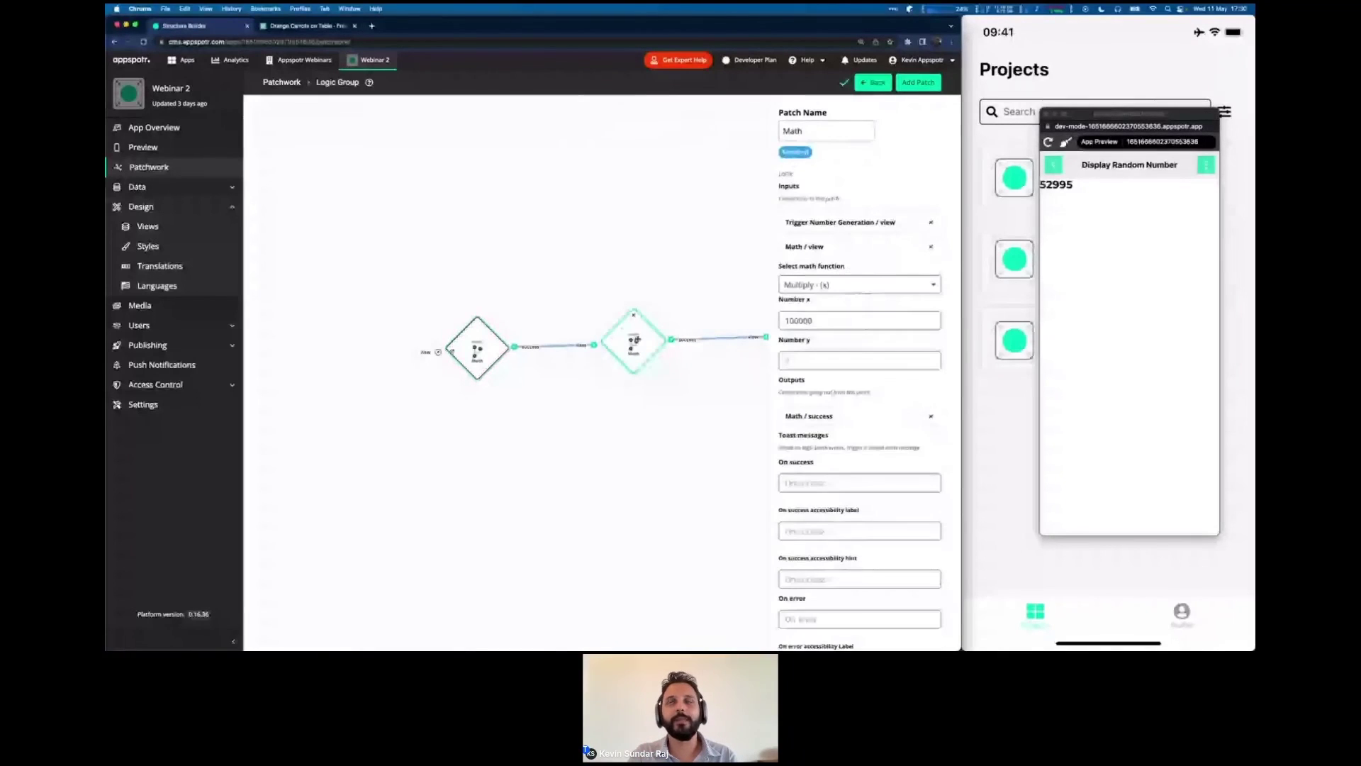
{"action": "left_click_drag", "start_coordinate": [723, 300], "coordinate": [548, 265]}
{"action": "left_click", "coordinate": [630, 298]}
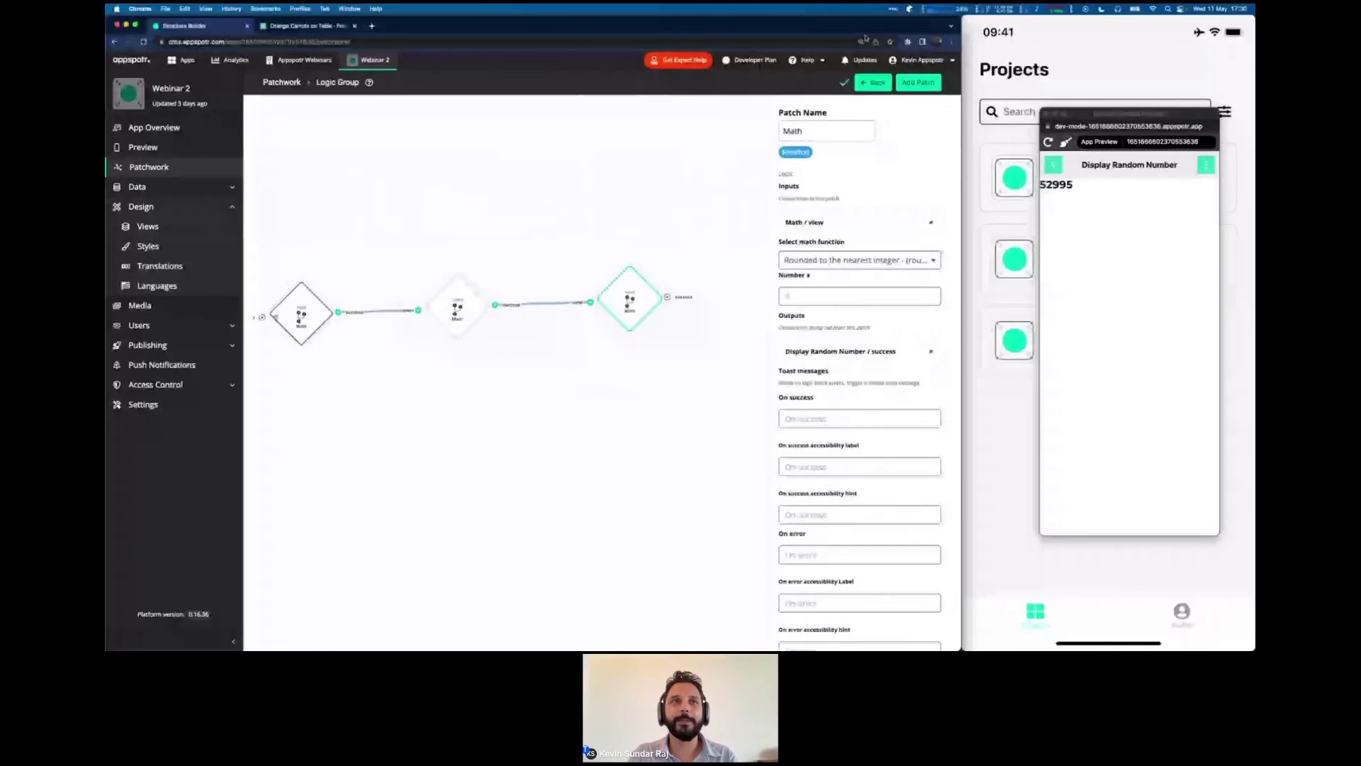
{"action": "left_click", "coordinate": [872, 82]}
Switch to the presentation slide that lists the Random Number Generator build steps.
{"action": "left_click_drag", "start_coordinate": [595, 338], "coordinate": [665, 341]}
{"action": "left_click_drag", "start_coordinate": [533, 379], "coordinate": [629, 404]}
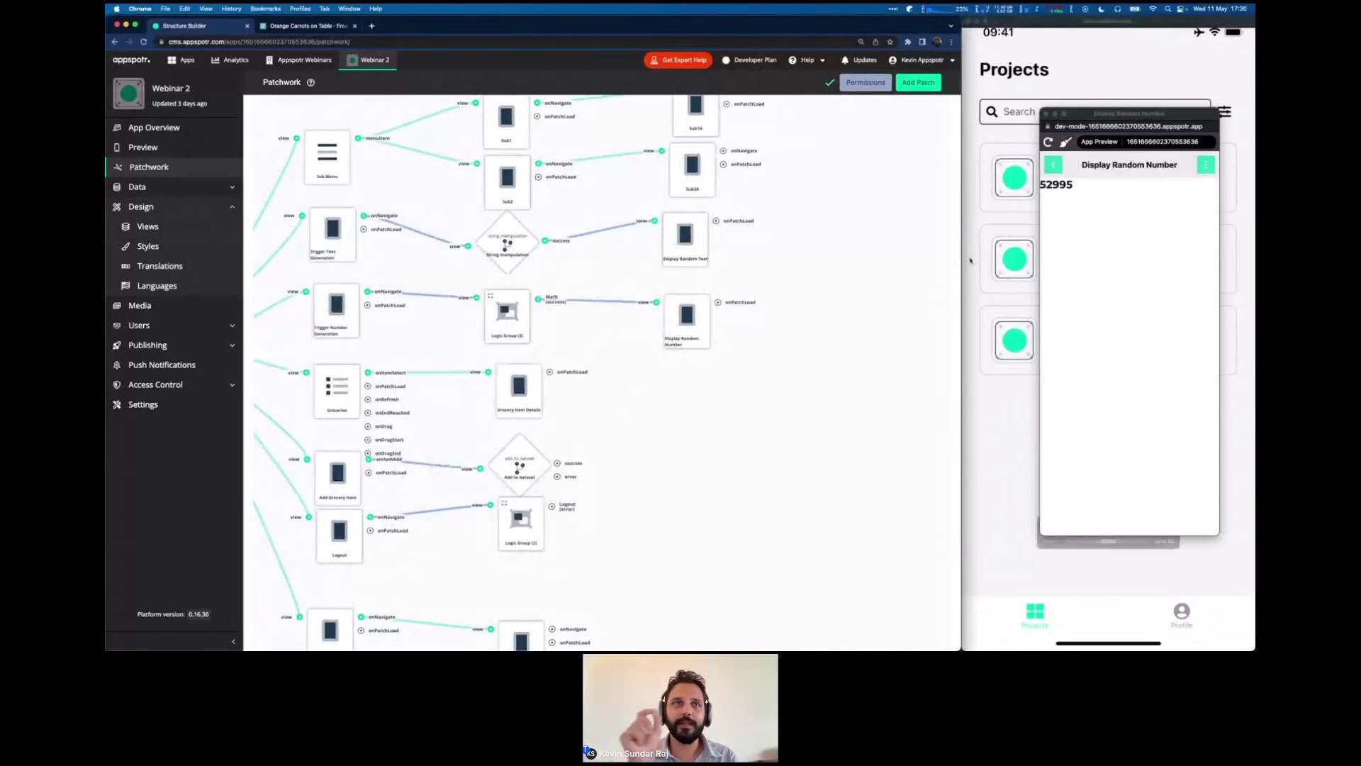
{"action": "left_click_drag", "start_coordinate": [820, 312], "coordinate": [846, 346]}
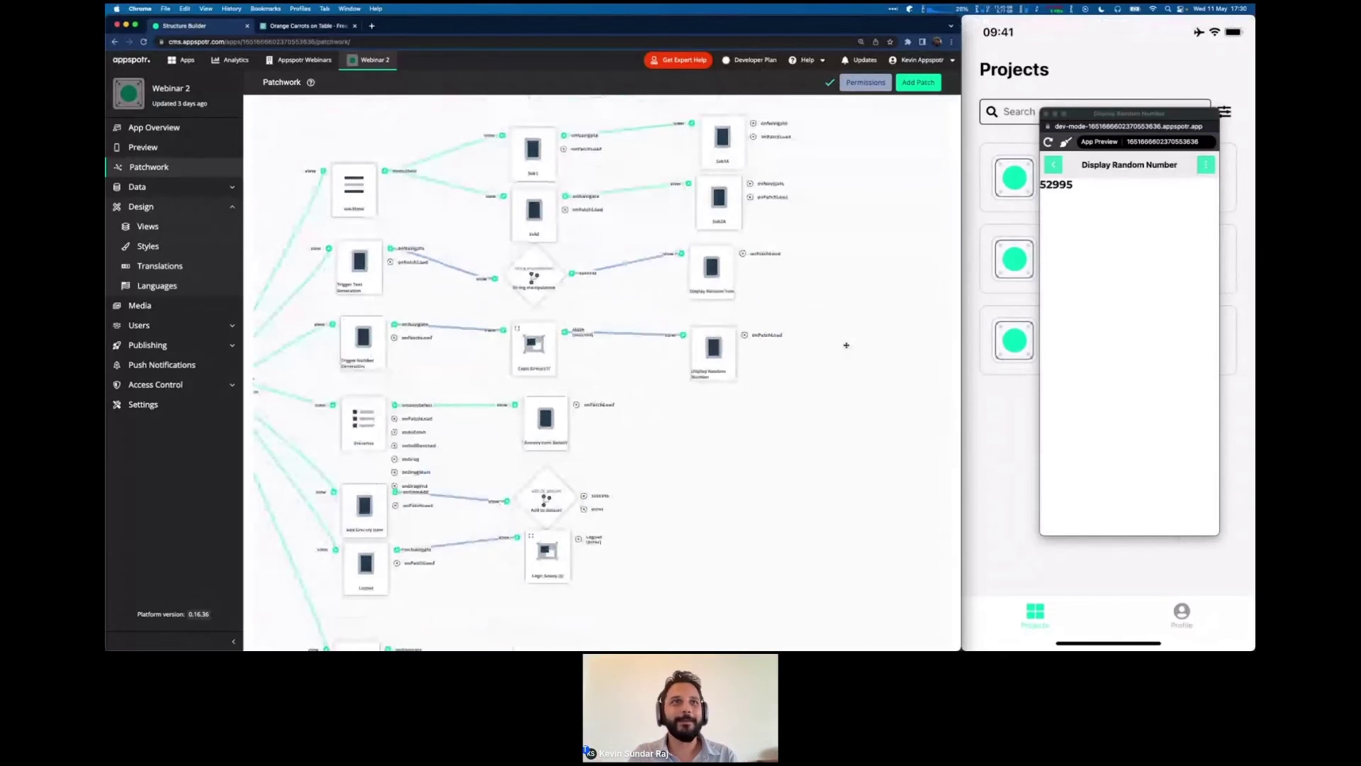
{"action": "key", "text": "ctrl+Right"}
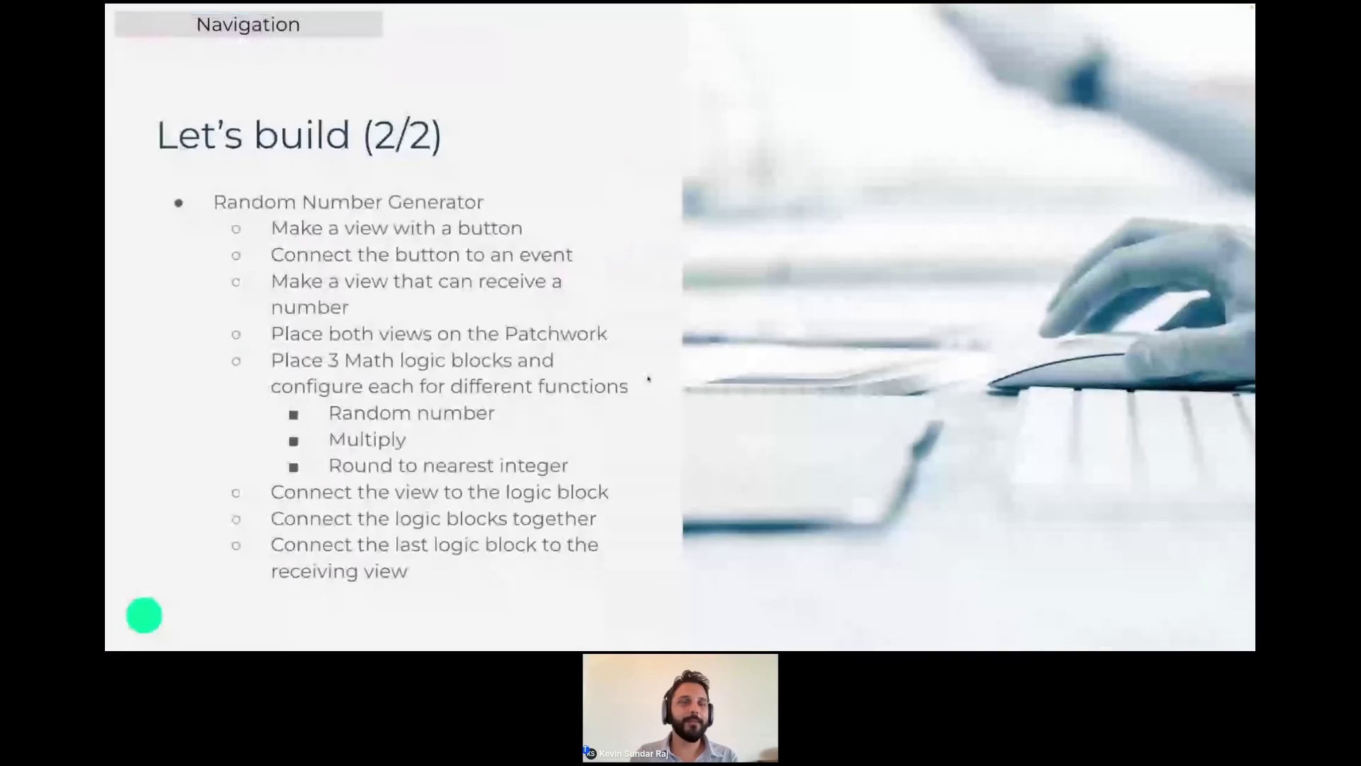